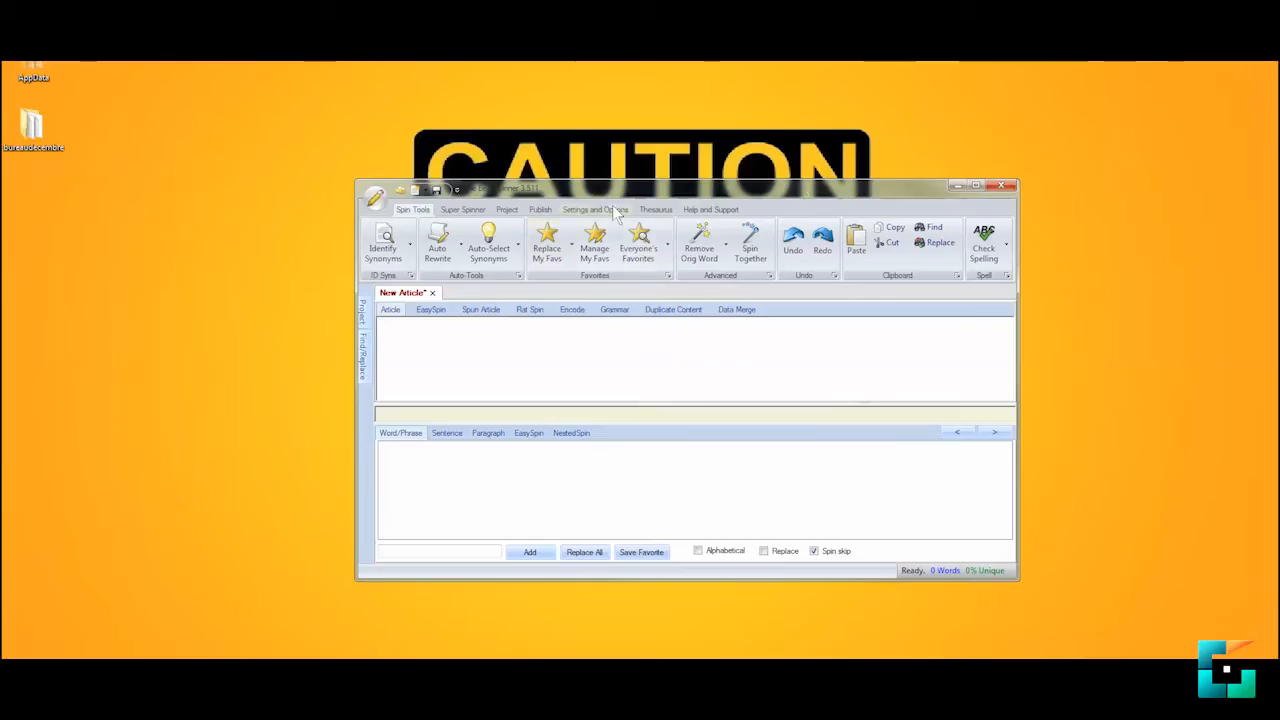
Open the desktop file thes_fr.dat in Notepad++ and compare its layout with that of dico_base.txt
left_click(958, 186)
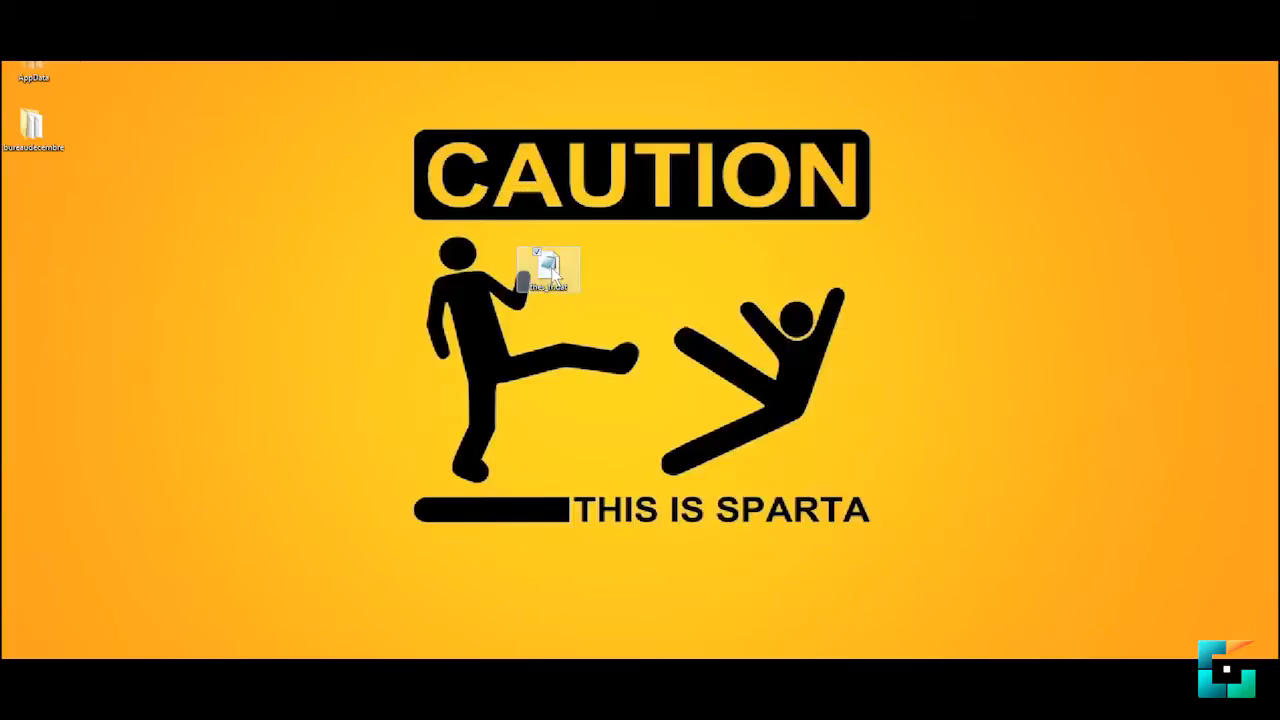
right_click(523, 281)
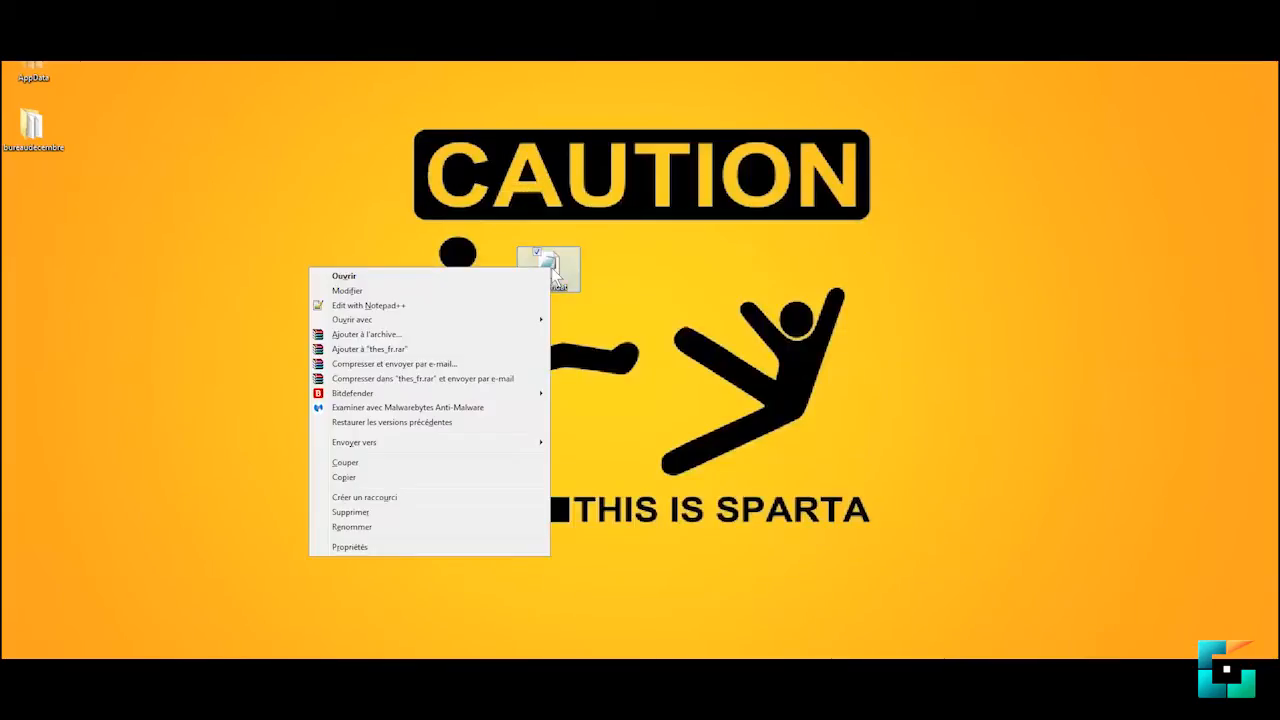
left_click(354, 305)
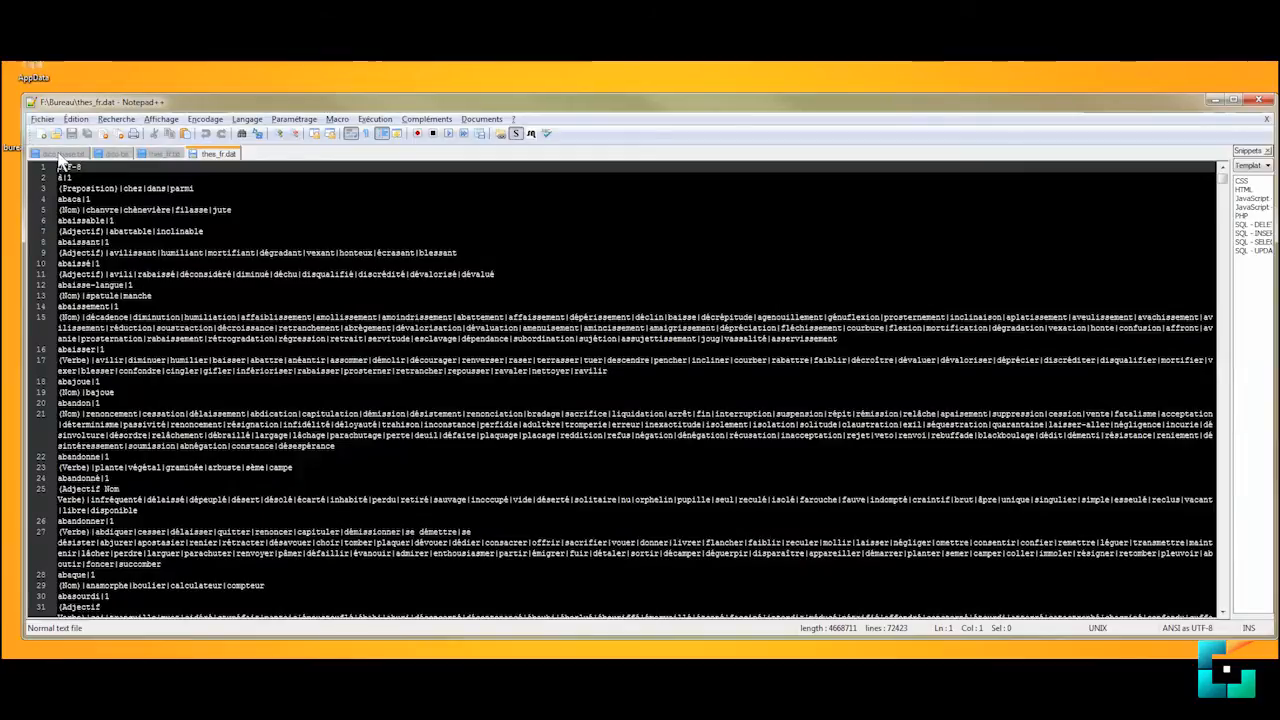
left_click(62, 153)
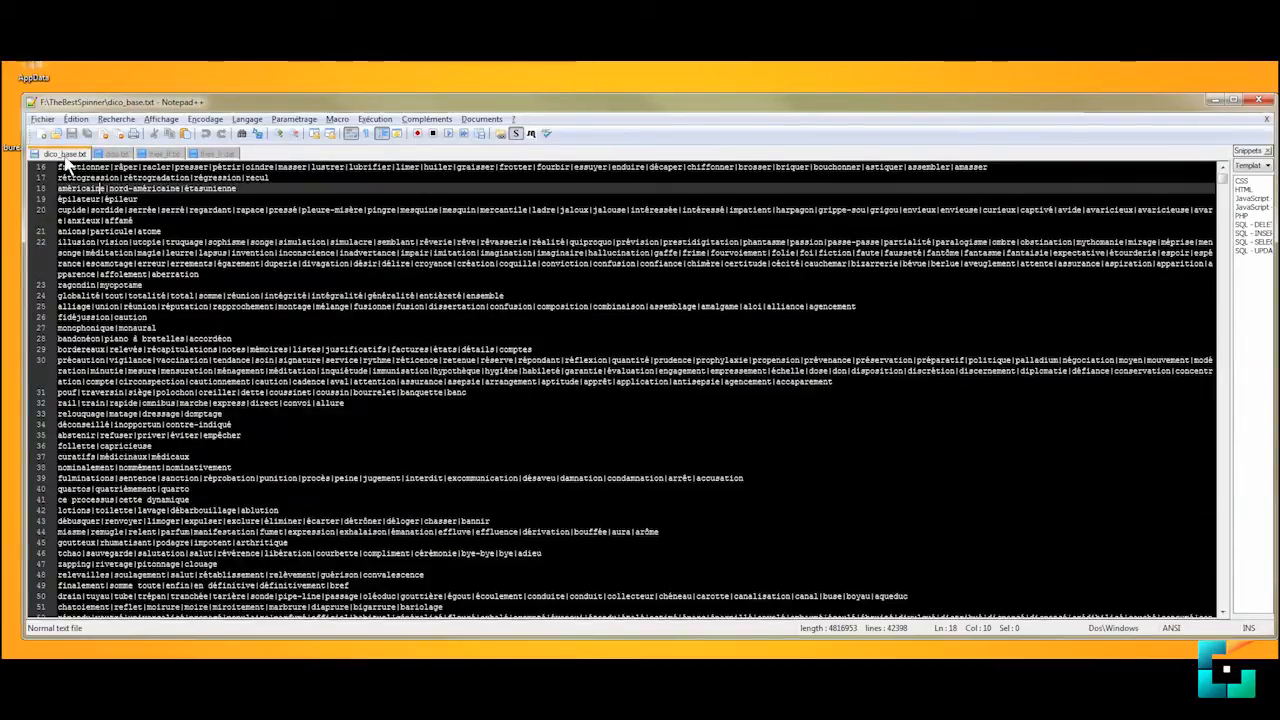
key("ctrl+Tab")
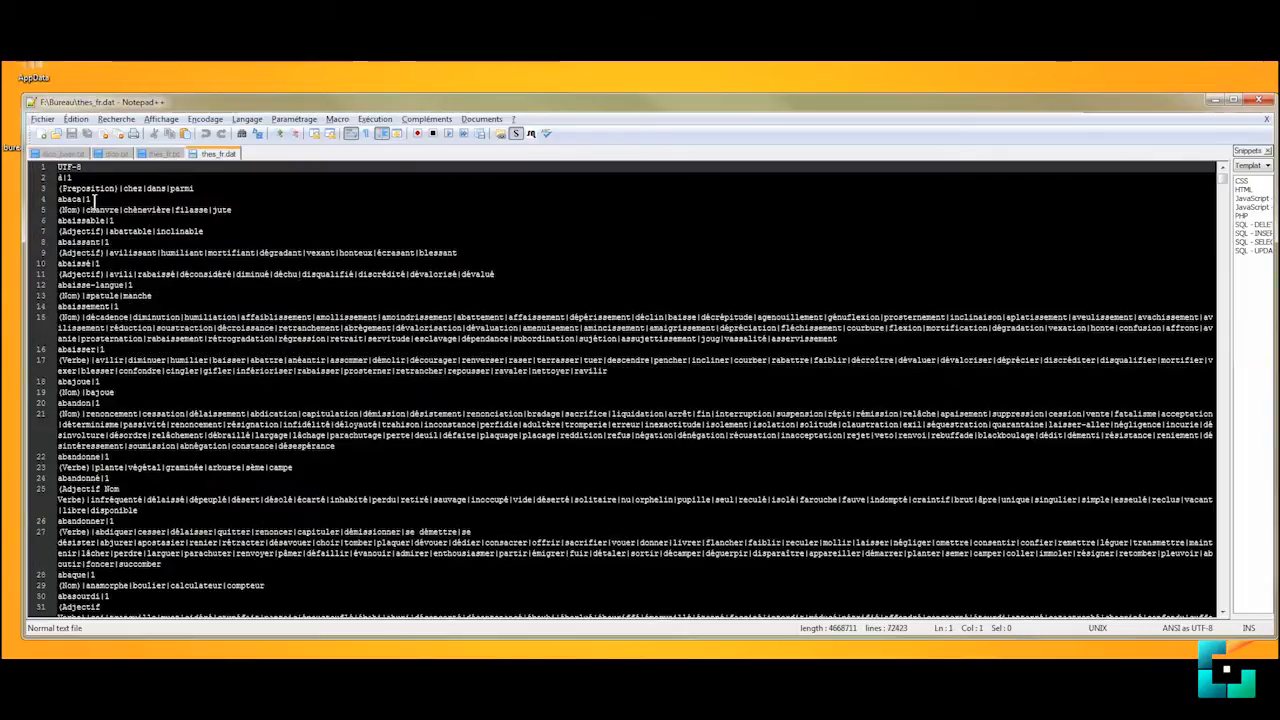
Delete the first two lines of thes_fr.dat, the UTF-8 header and the "à|1" entry, leaving no blank line
left_click_drag(60, 188, 20, 150)
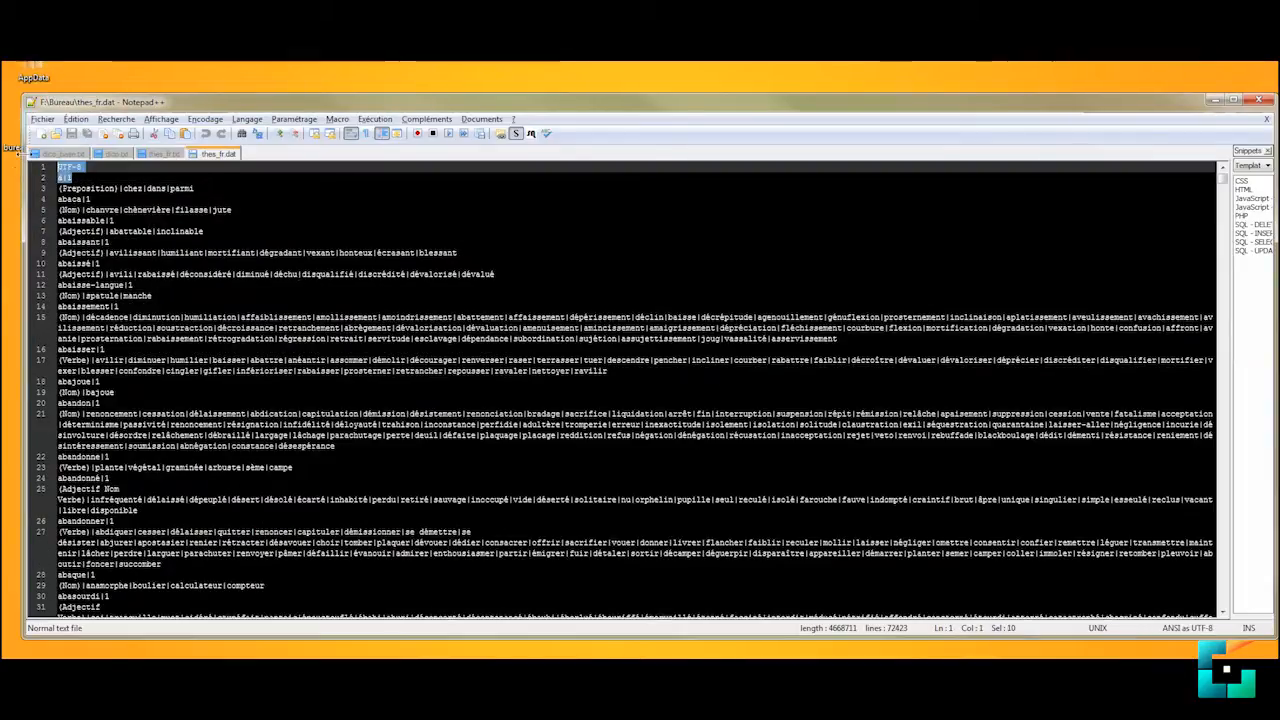
key("Delete")
key("Down")
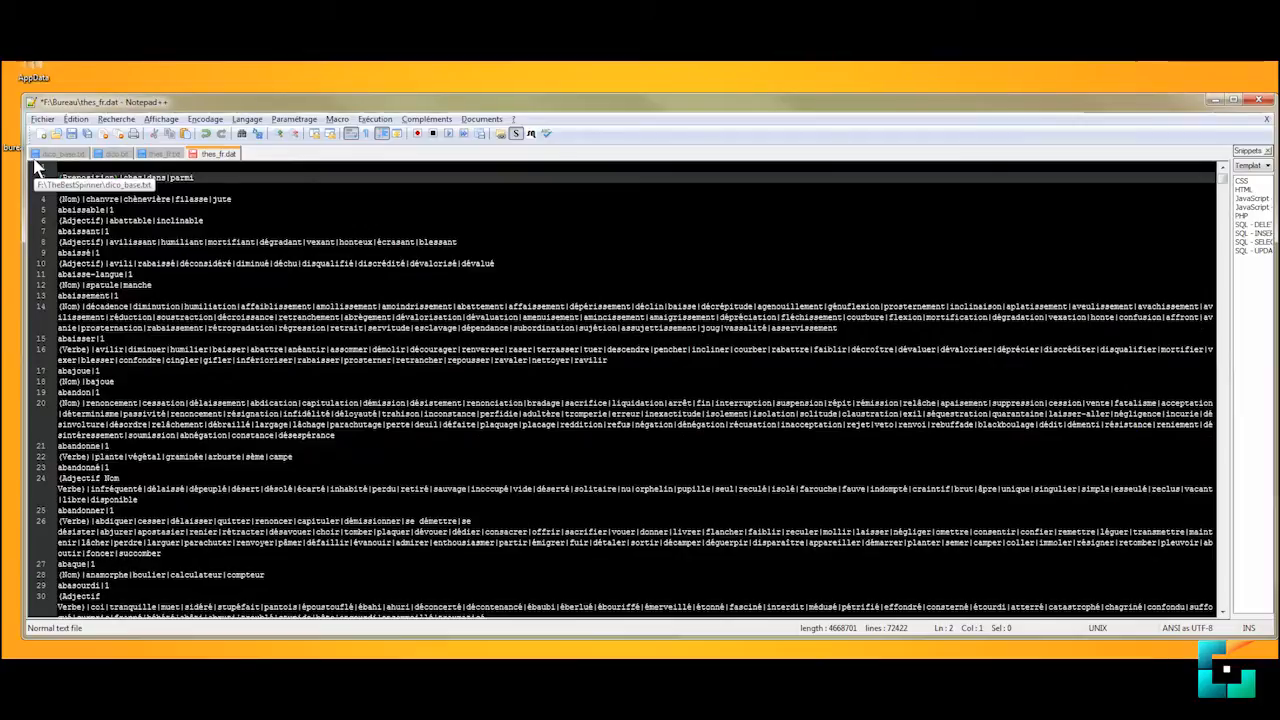
key("BackSpace")
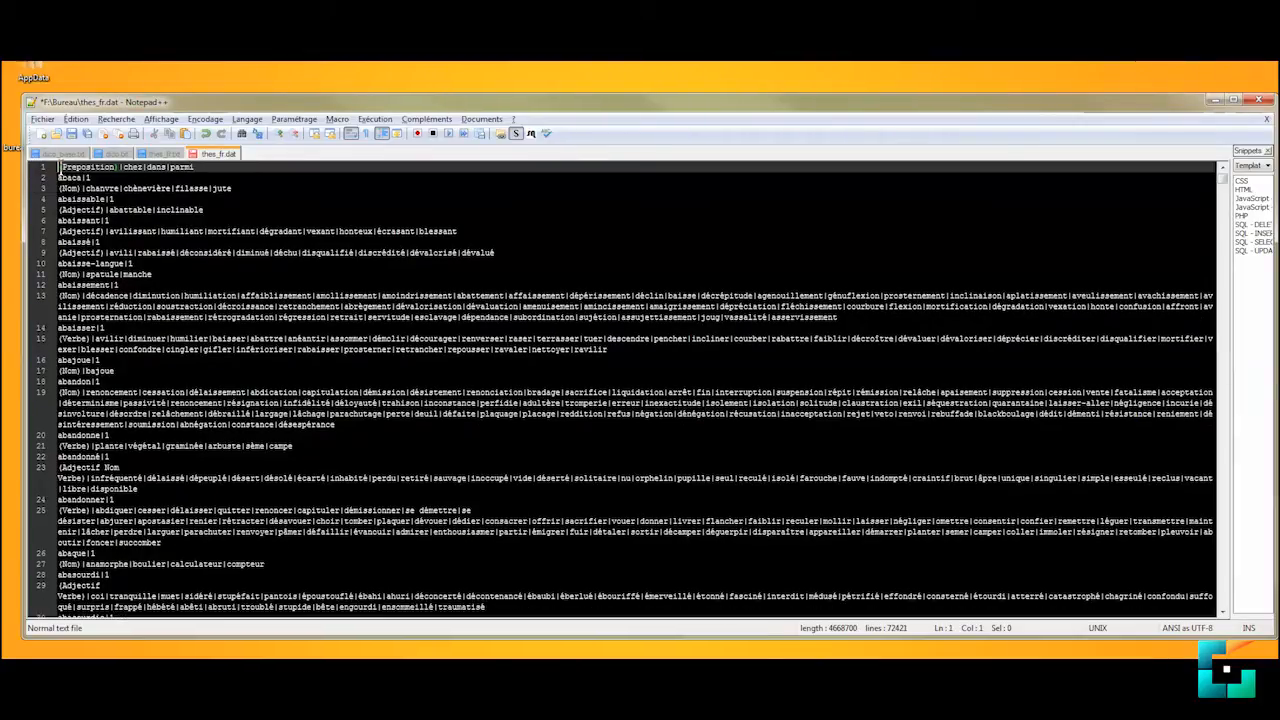
Remove every occurrence of "(Preposition)|" from thes_fr.dat by replacing all of them with nothing
left_click_drag(58, 166, 121, 170)
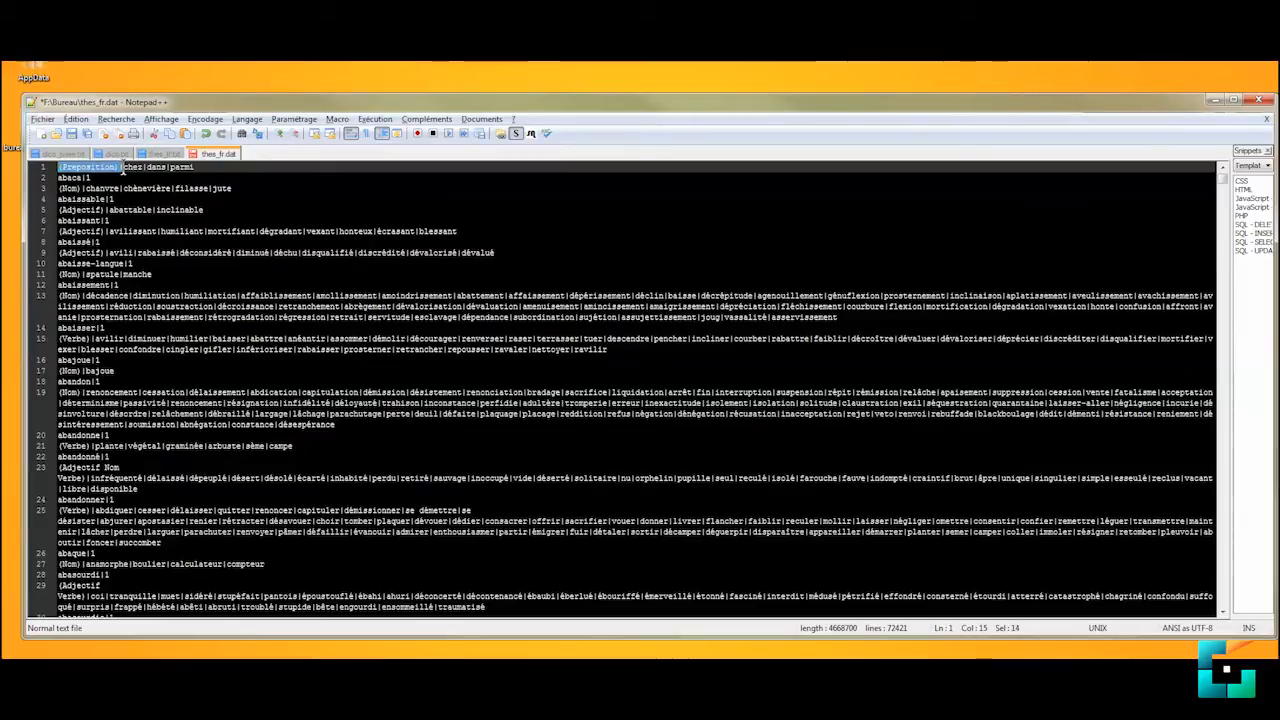
key("ctrl+h")
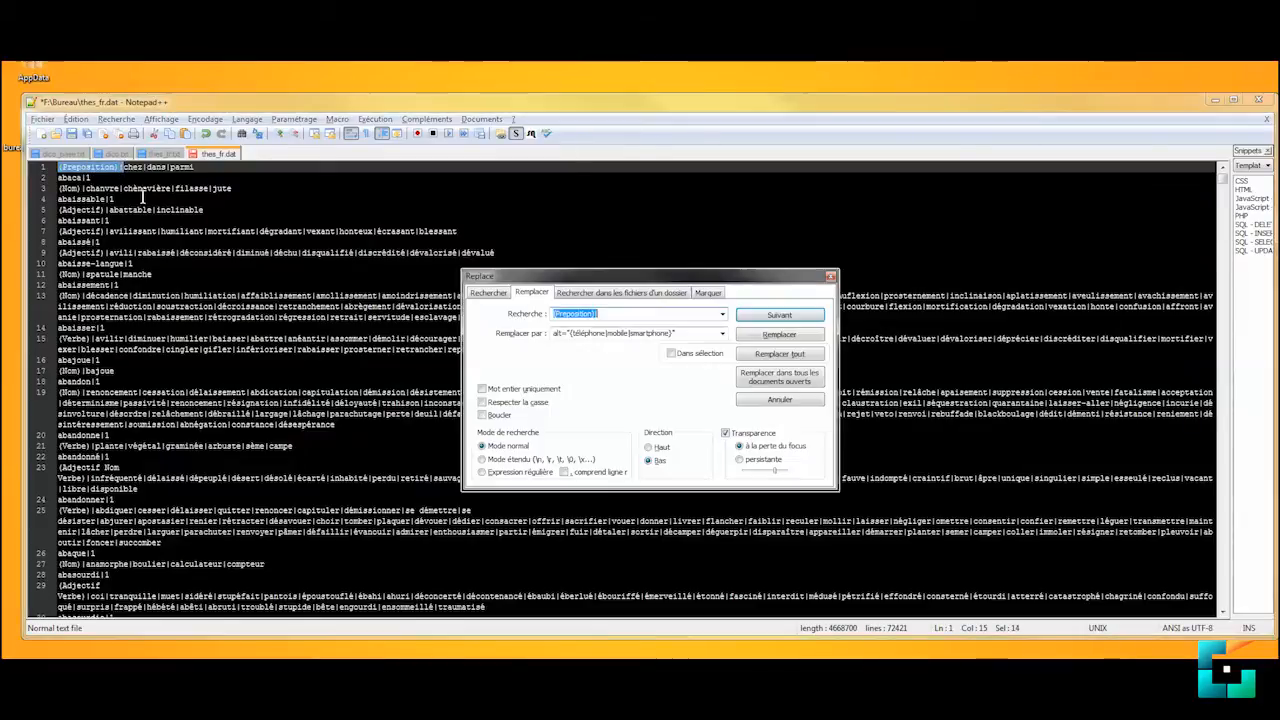
left_click_drag(694, 334, 549, 333)
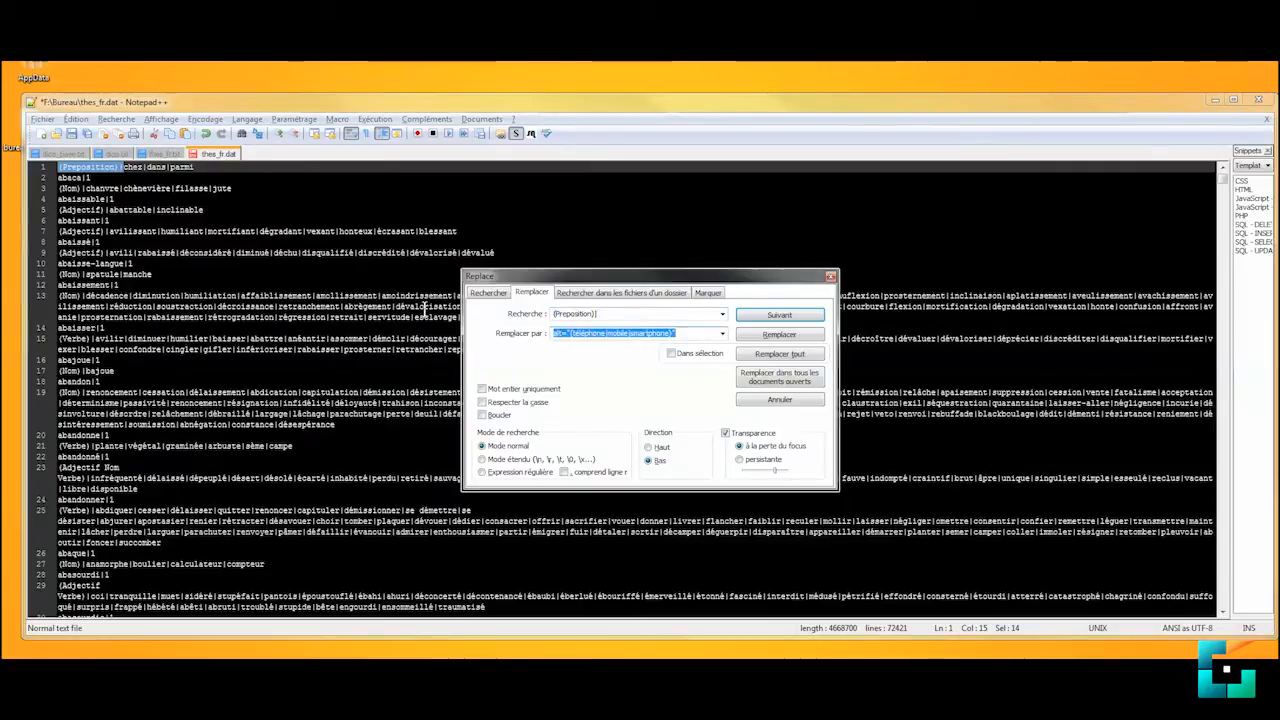
key("BackSpace")
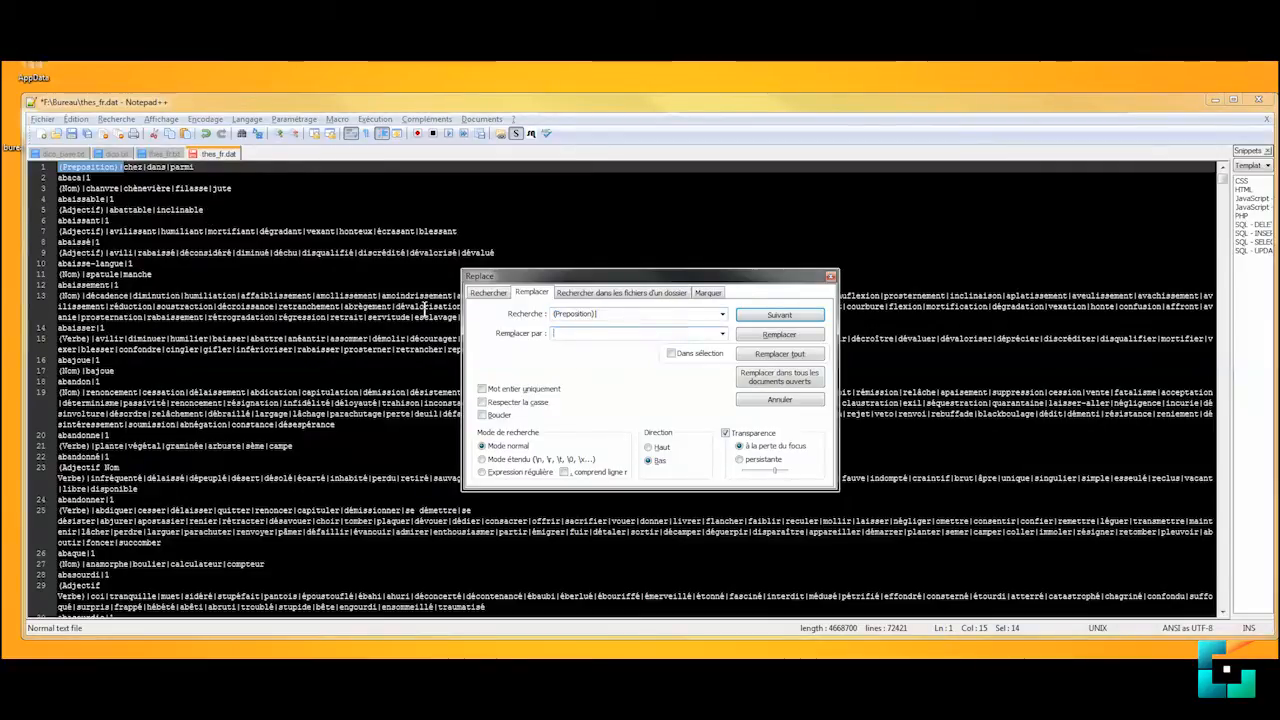
left_click(765, 355)
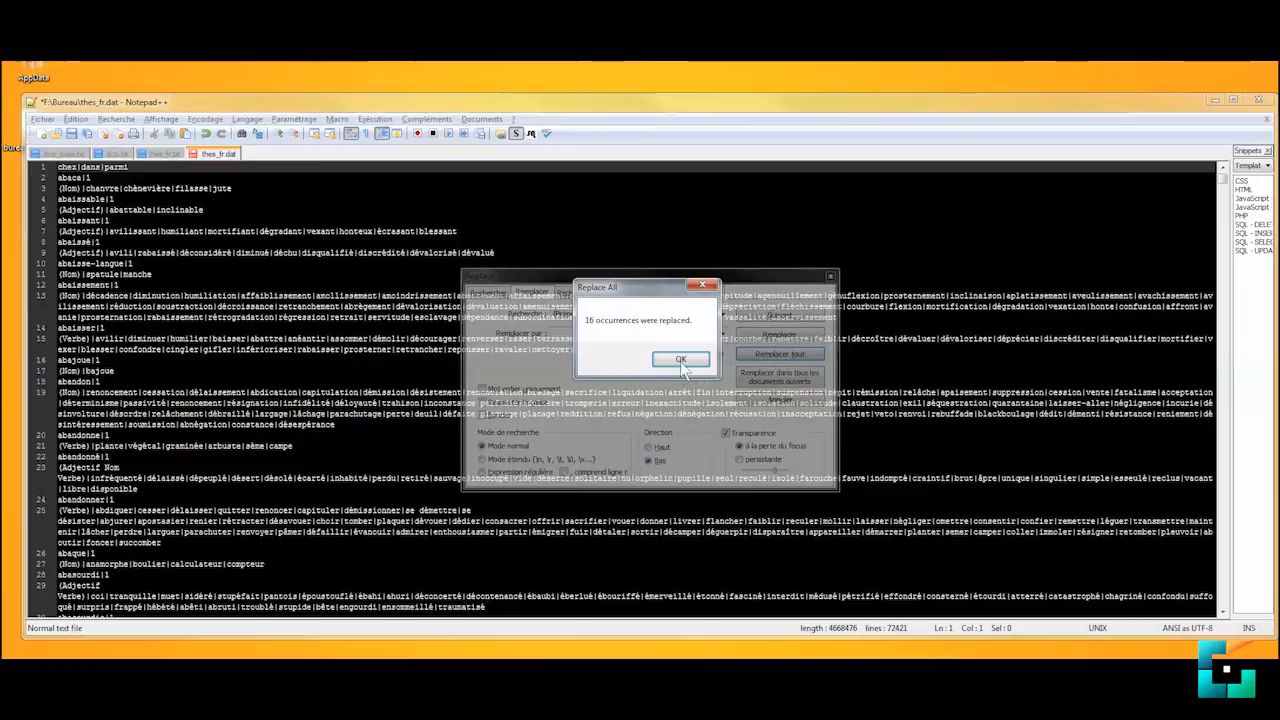
left_click(681, 361)
left_click(831, 276)
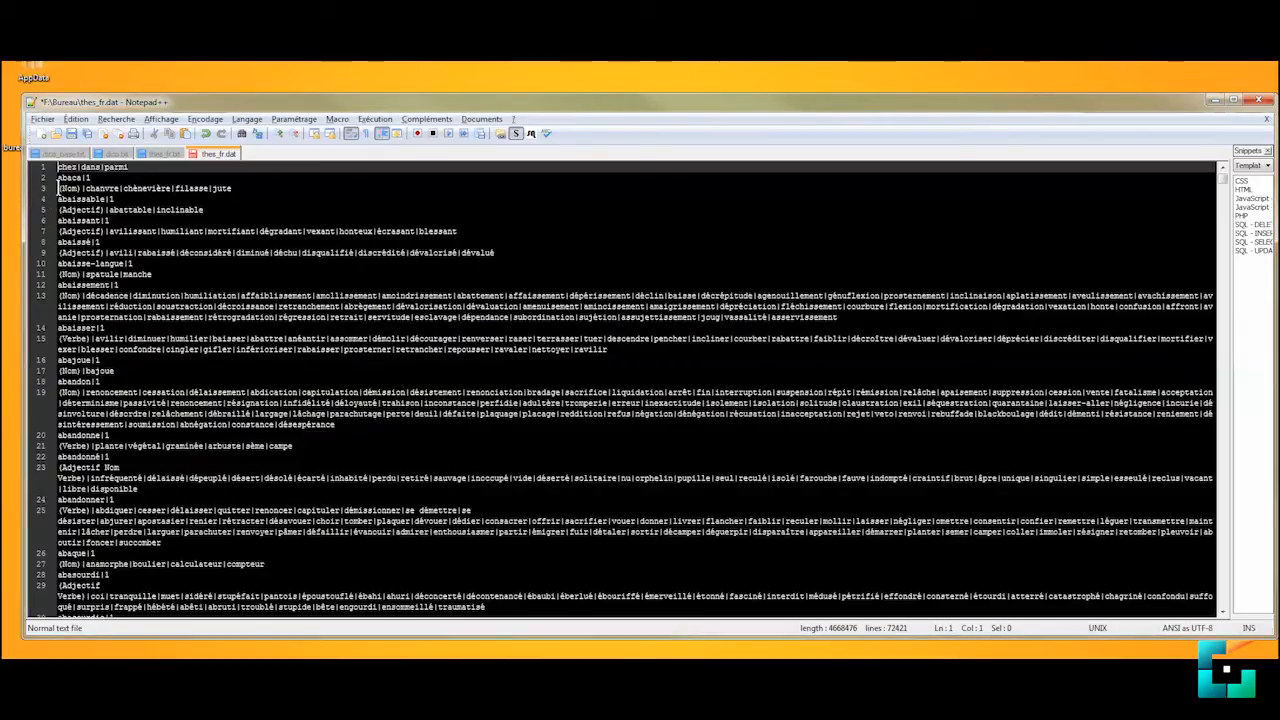
Remove every occurrence of "(Nom)|" from thes_fr.dat by replacing all with an empty text
left_click_drag(57, 187, 86, 188)
key("ctrl+h")
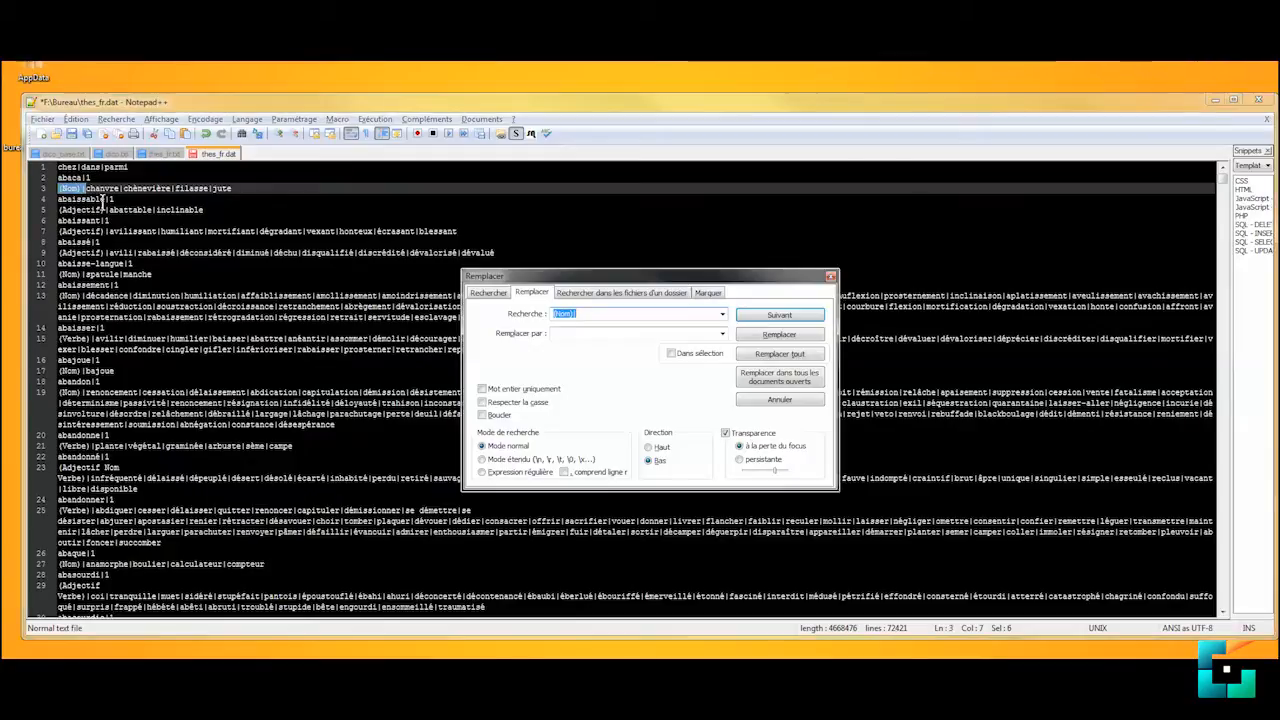
left_click(766, 355)
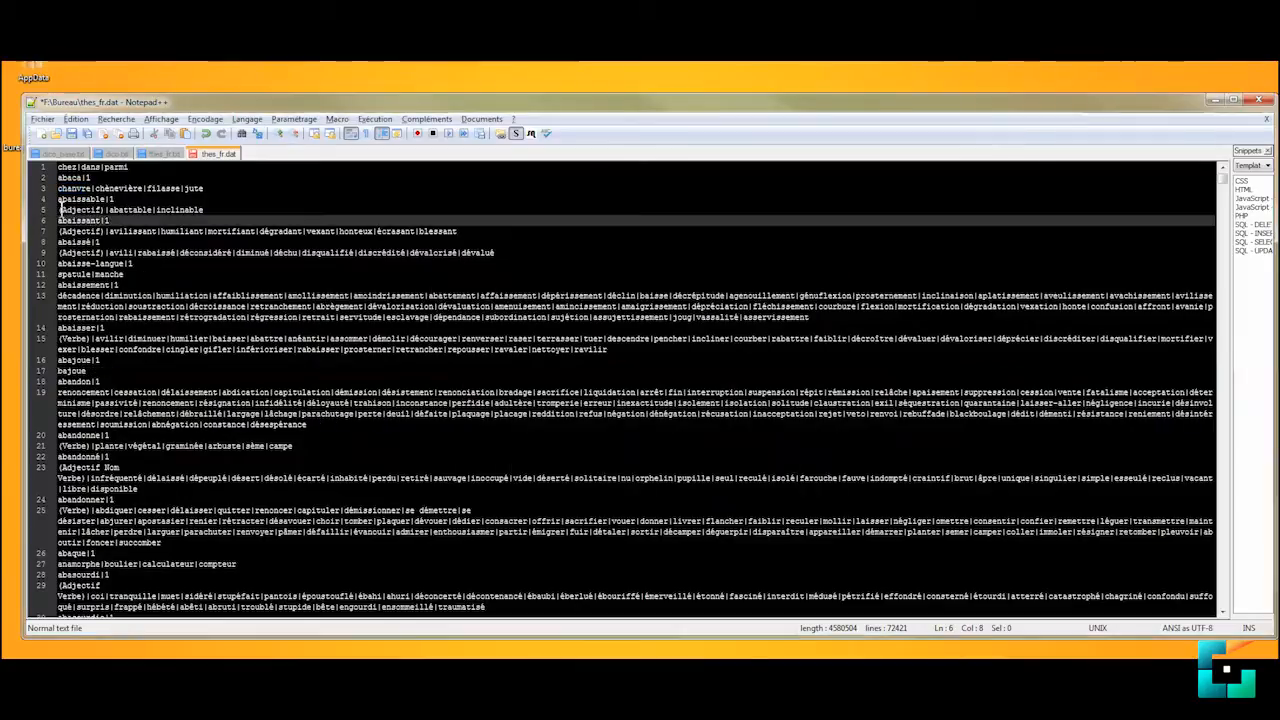
Remove every occurrence of "(Adjectif)|" from thes_fr.dat by replacing all with an empty text
left_click_drag(61, 209, 108, 214)
key("ctrl+h")
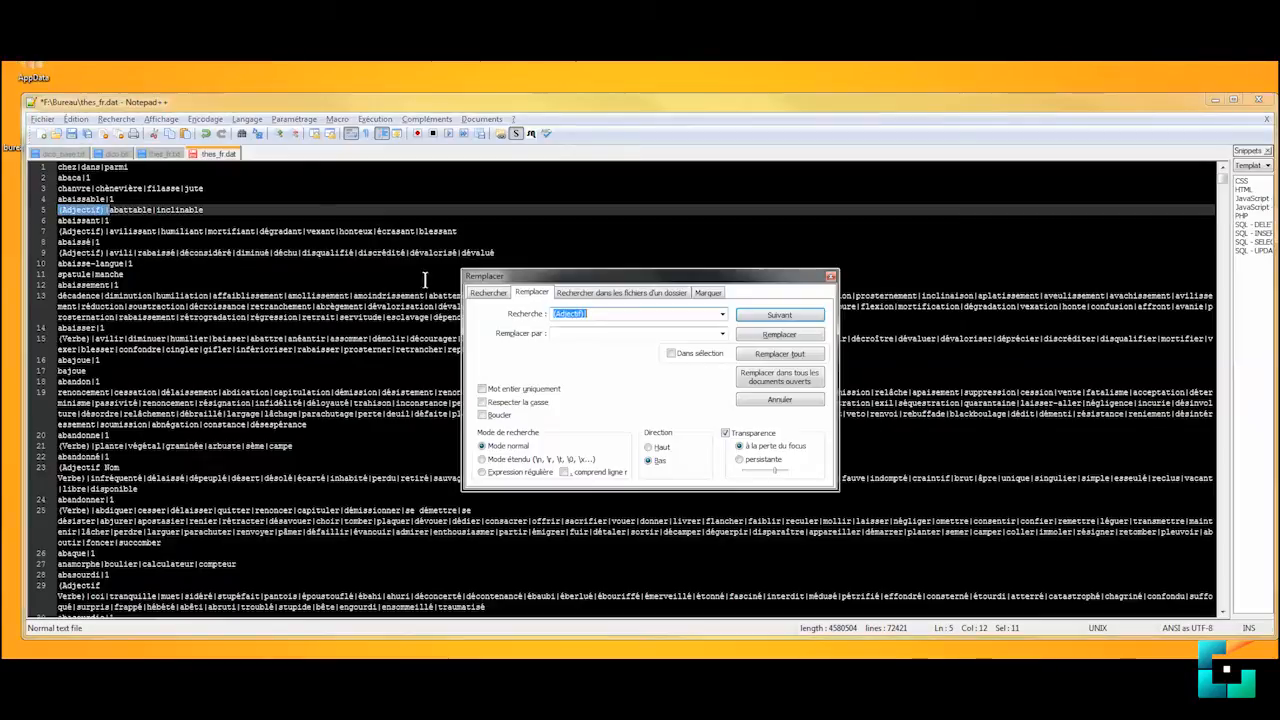
left_click(779, 353)
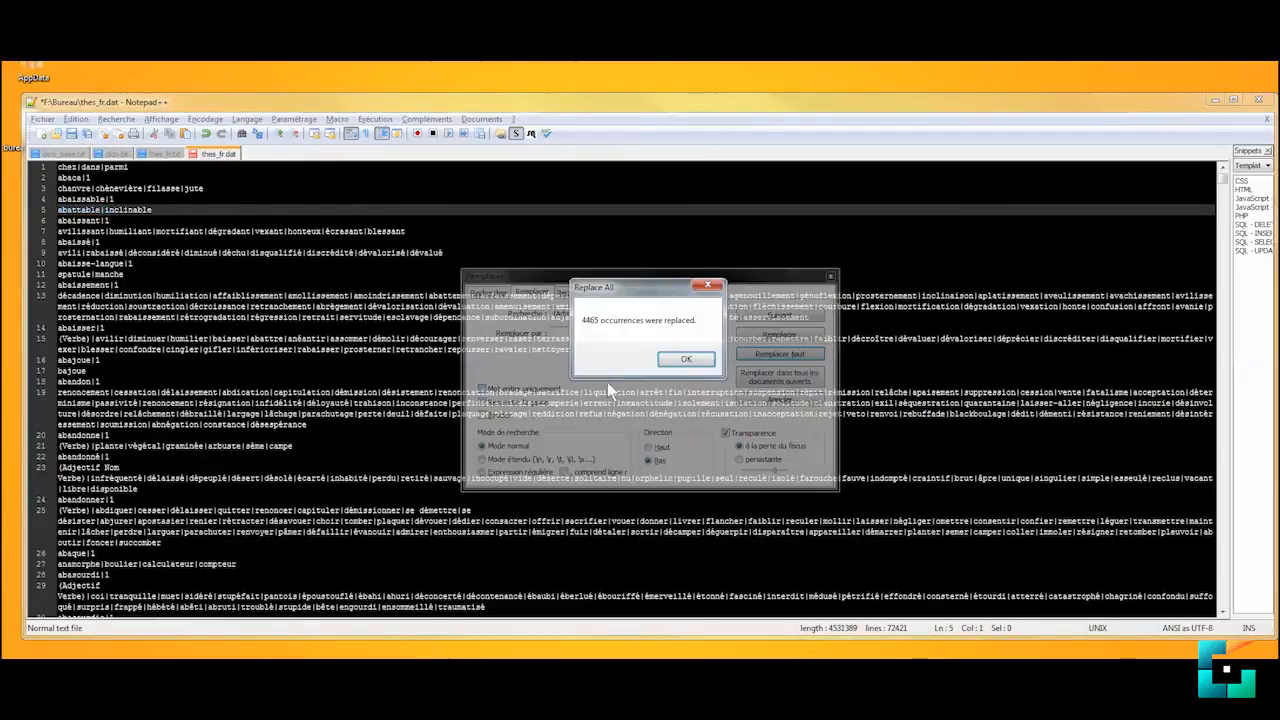
key("Return")
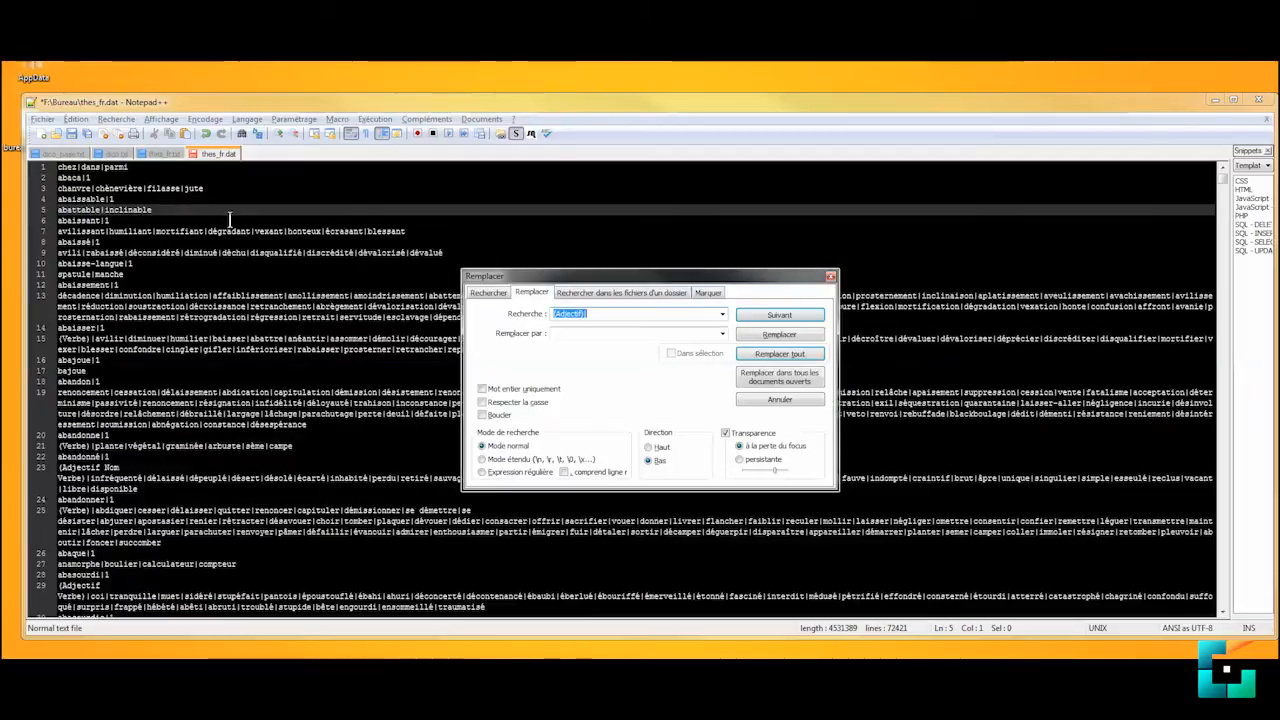
left_click(830, 276)
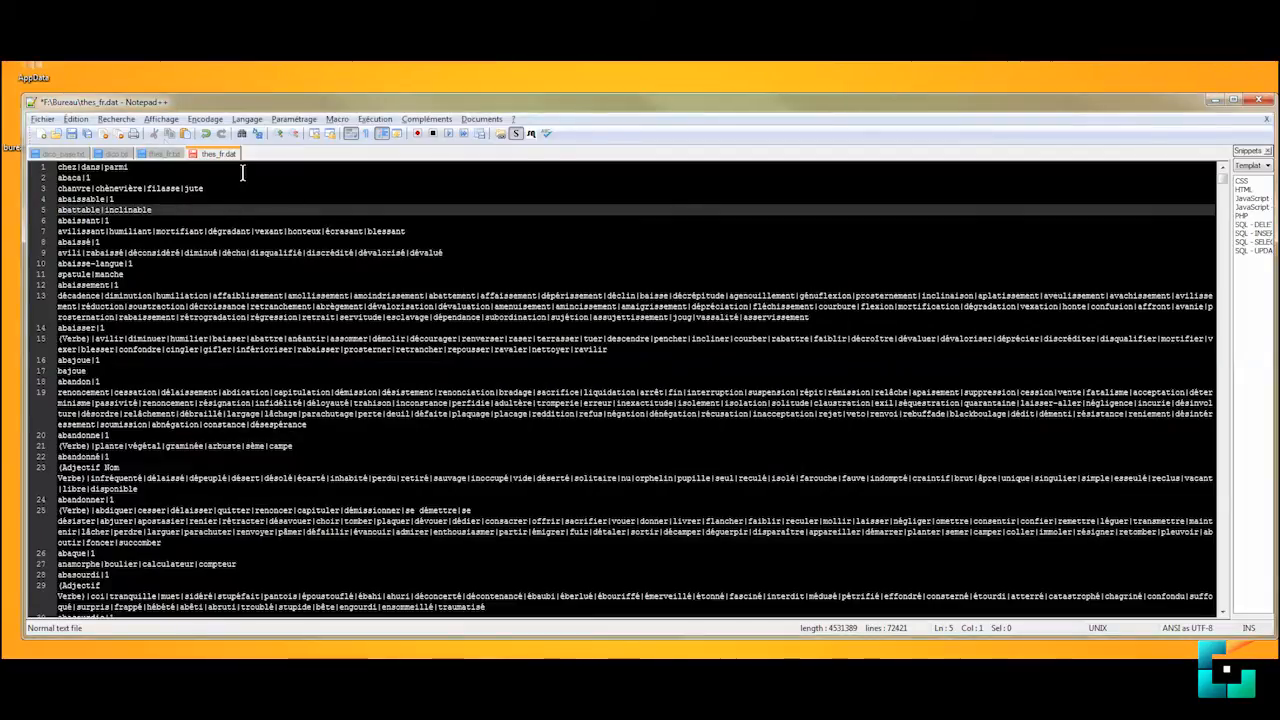
Examine how the words and their synonym lines are laid out in the cleaned file thes_fr.txt
left_click(164, 155)
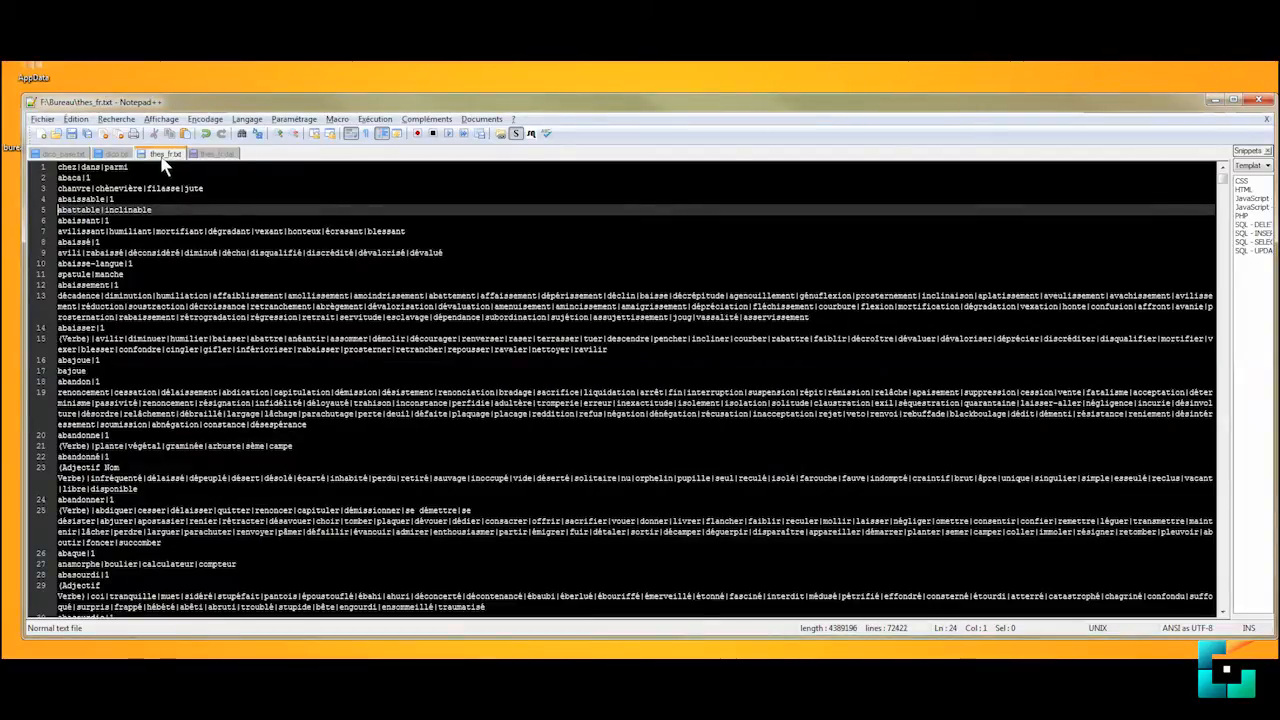
scroll(124, 295, "down", 3)
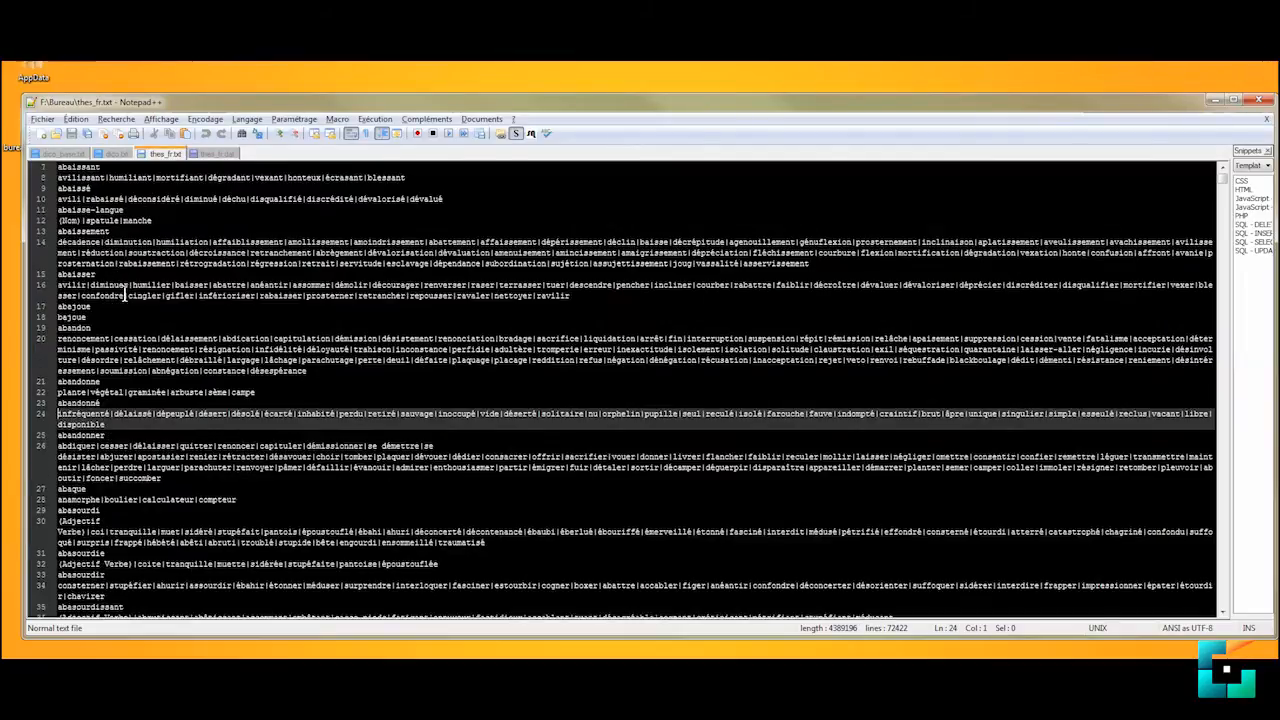
scroll(124, 295, "up", 3)
scroll(184, 334, "down", 1)
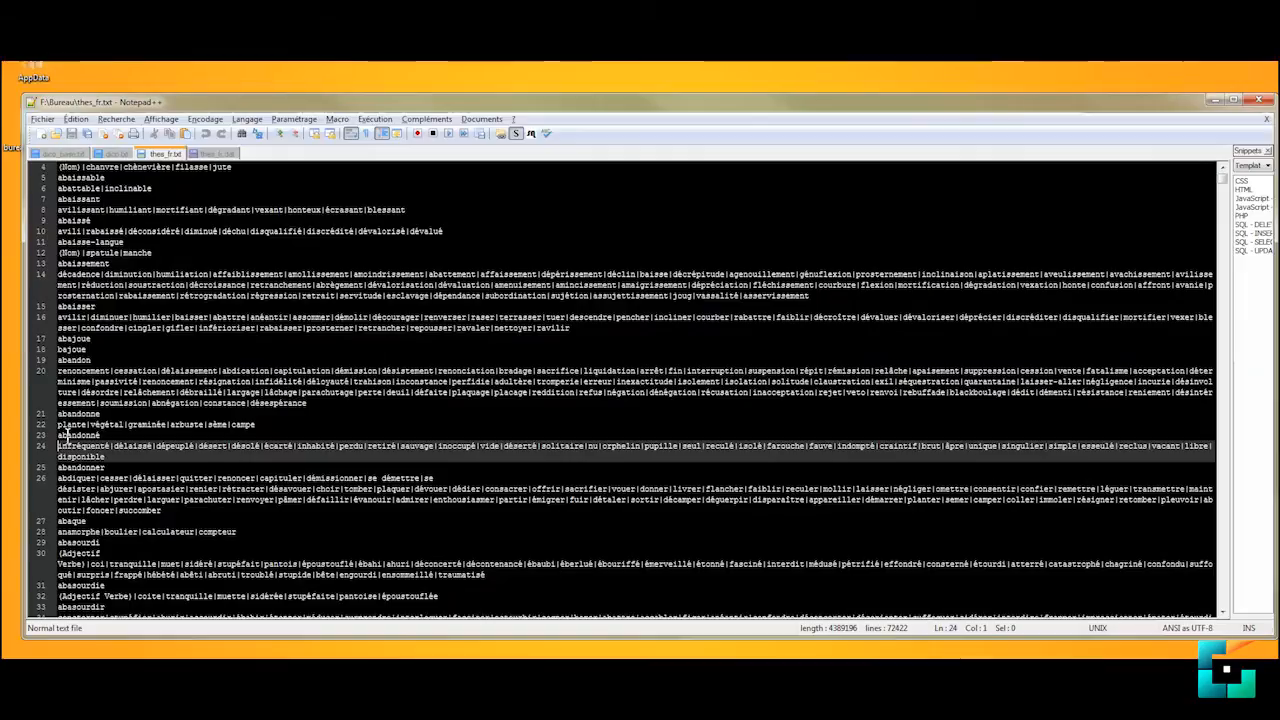
left_click(96, 306)
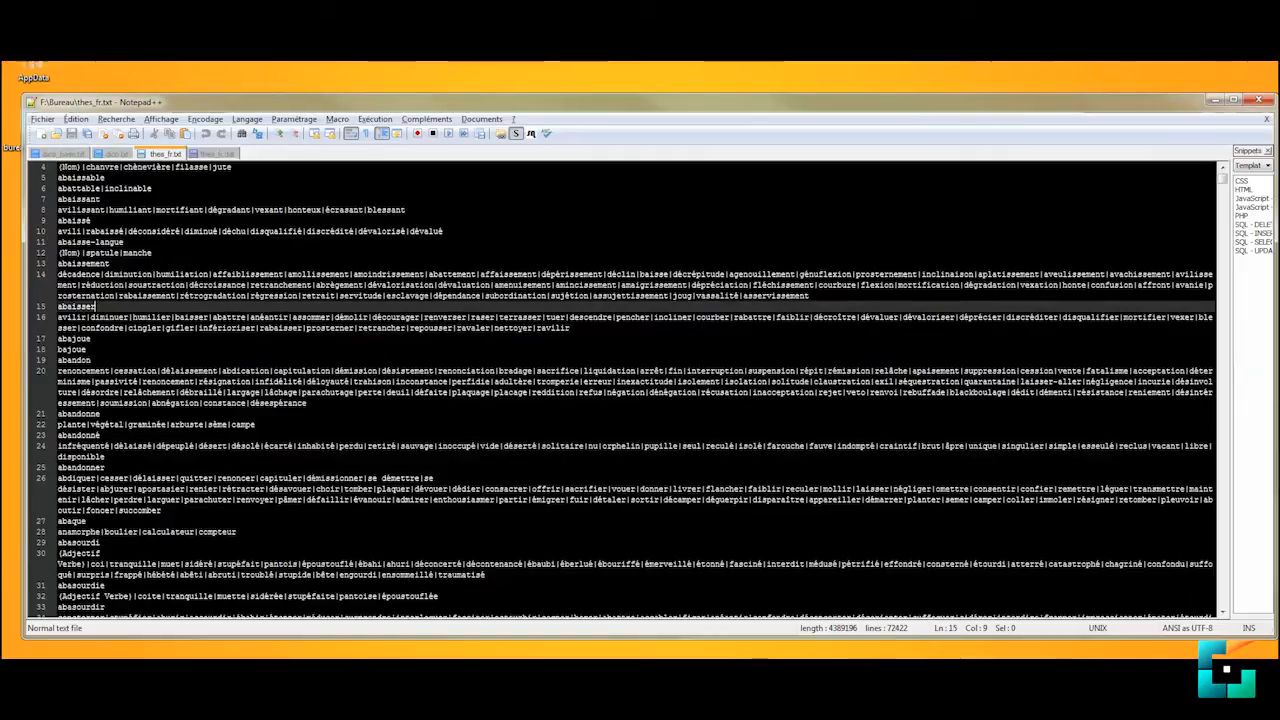
Switch to The Best Spinner and review the selectable thesauri and the options for adding a custom one, keeping the current choice
mouse_move(351, 655)
left_click(351, 607)
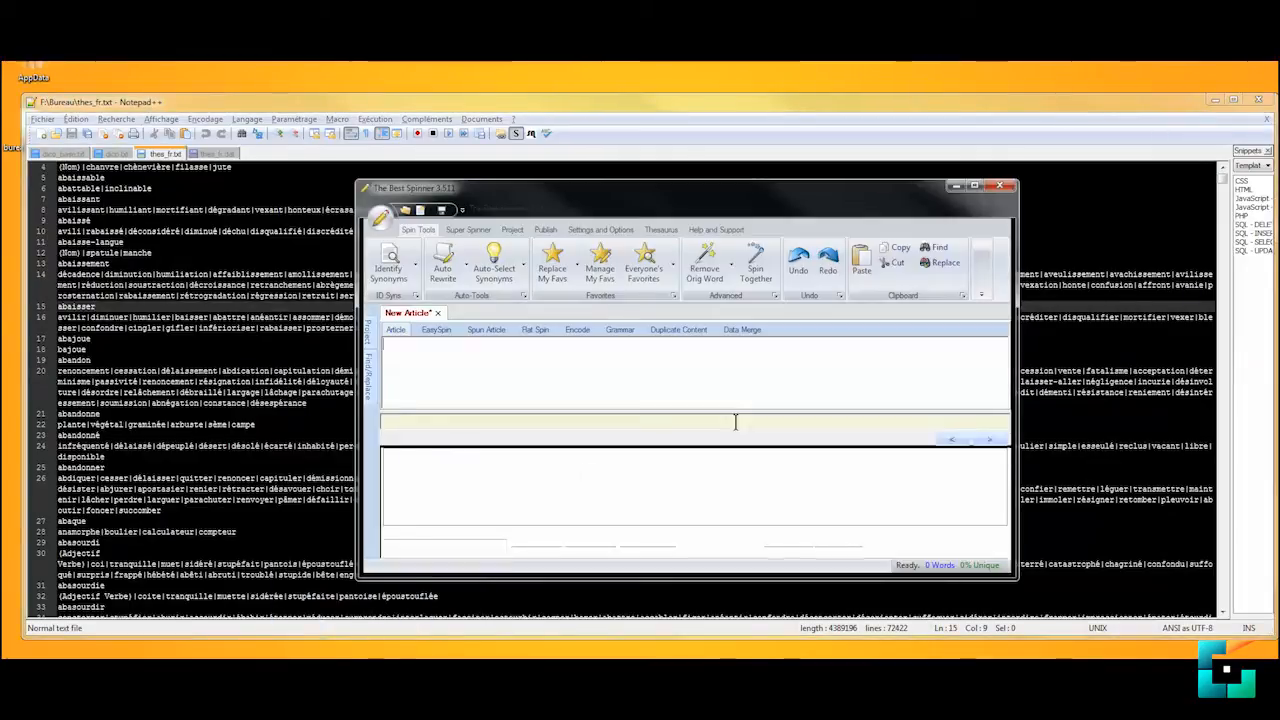
left_click_drag(706, 205, 692, 188)
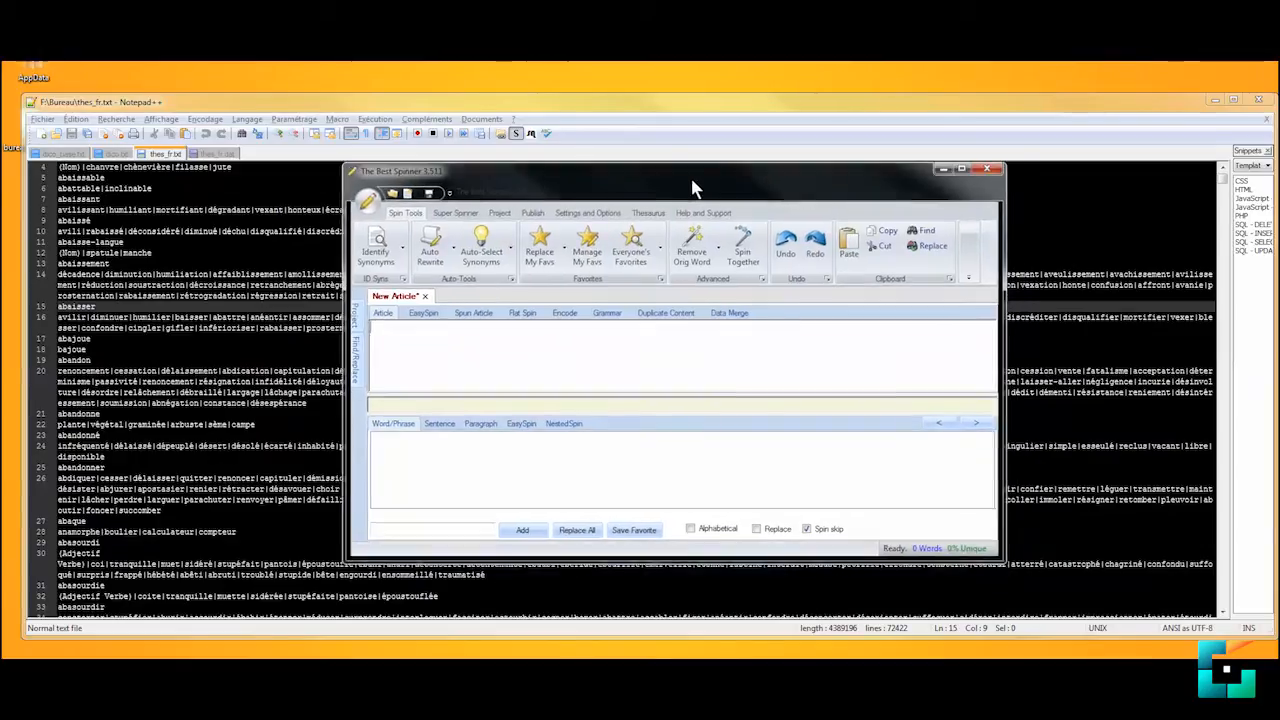
left_click(646, 213)
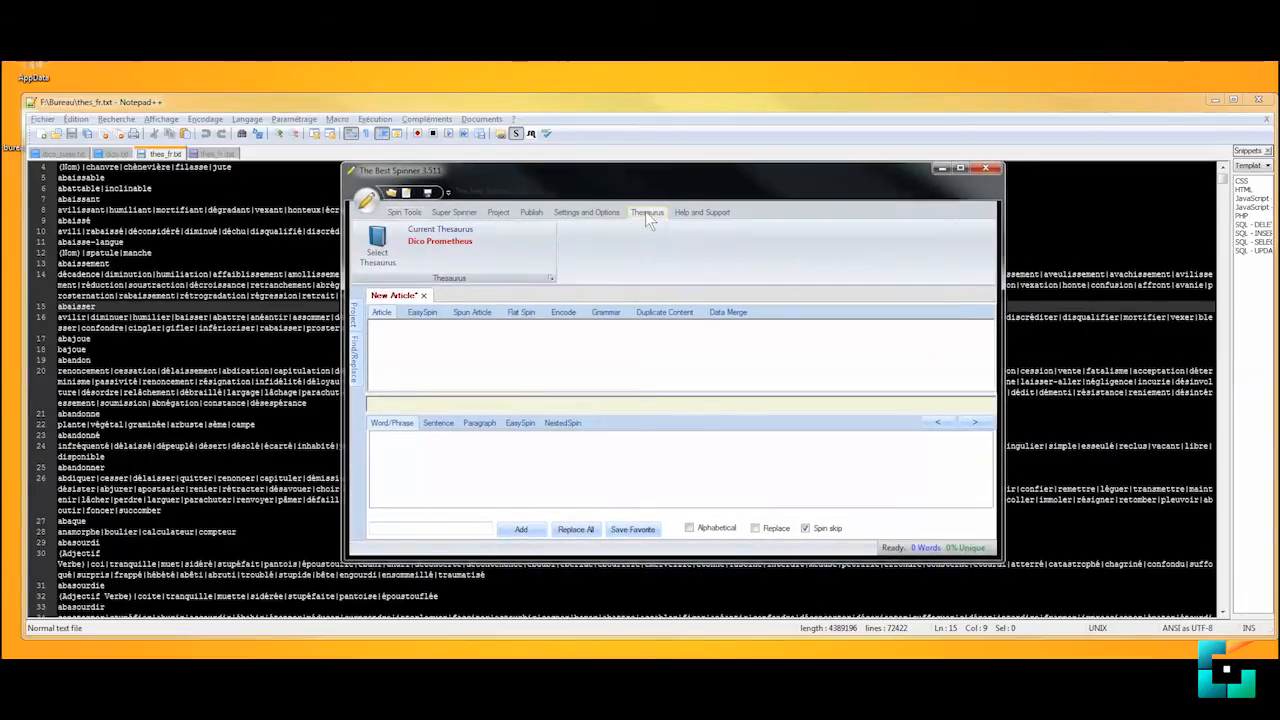
left_click(378, 247)
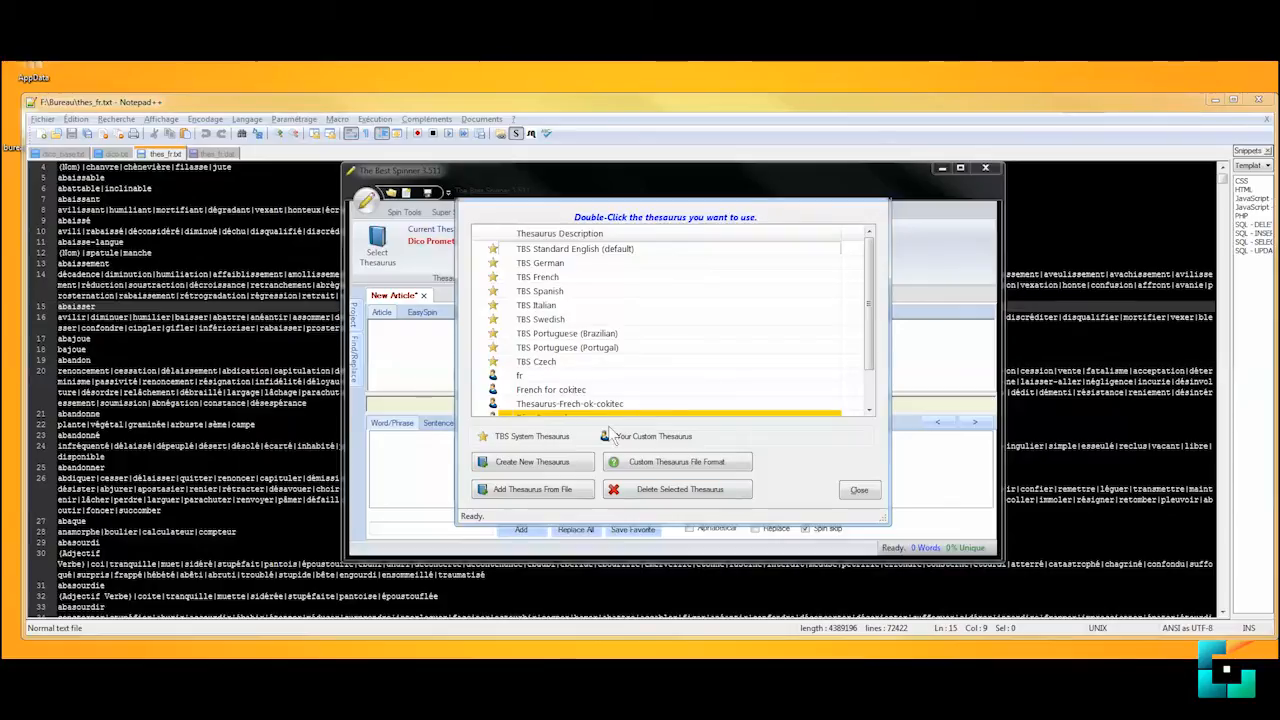
left_click(858, 490)
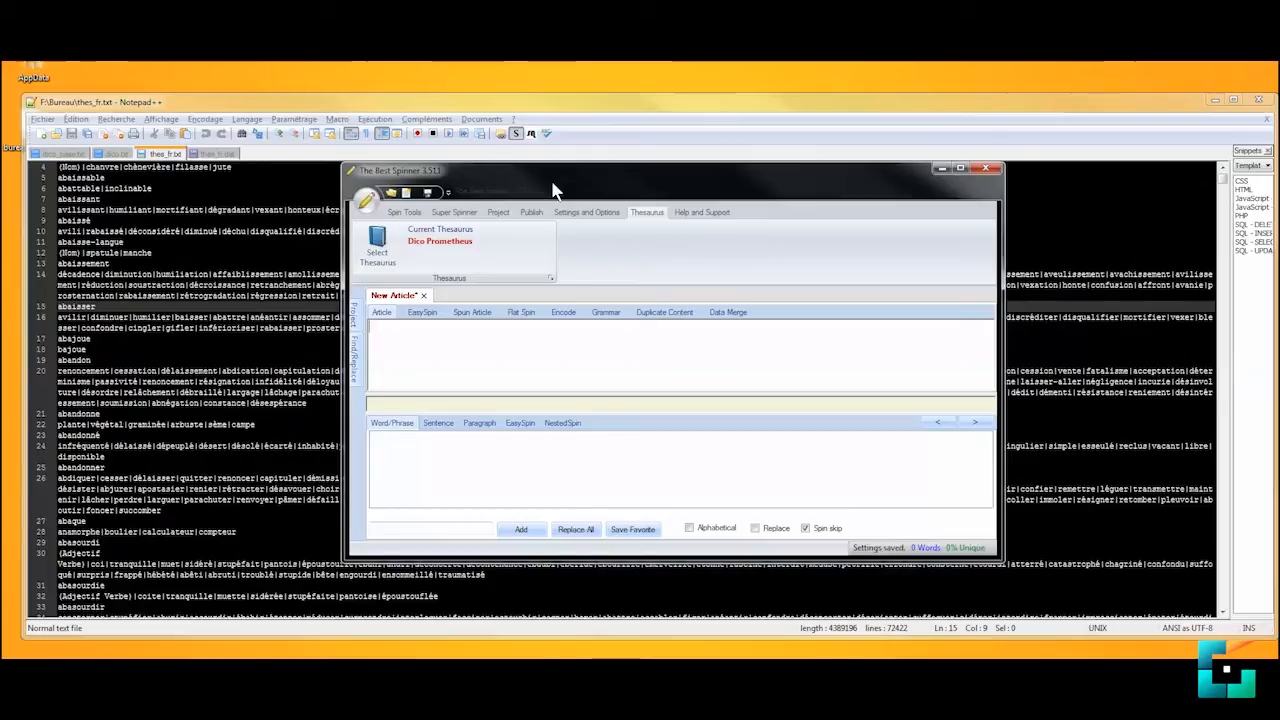
left_click_drag(553, 190, 524, 168)
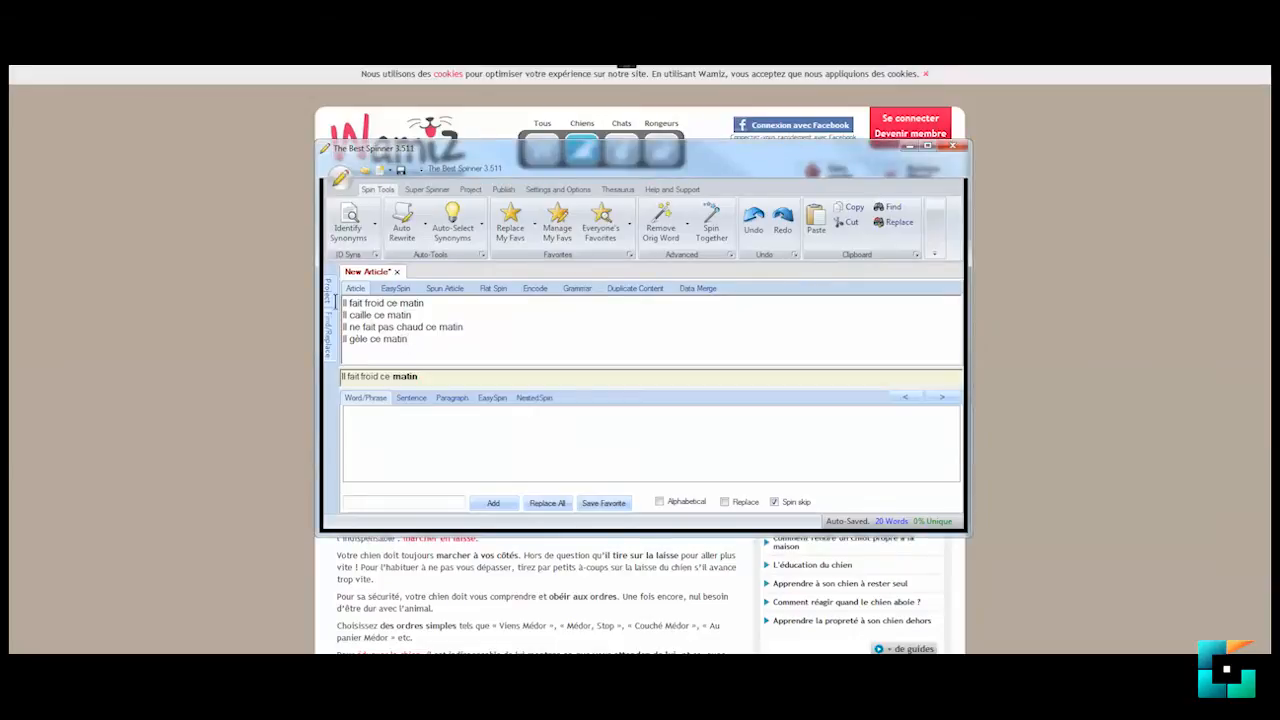
Spin the four "ce matin" sentences together without a blank paragraph and show the resulting spun article as plain text
left_click_drag(347, 302, 403, 350)
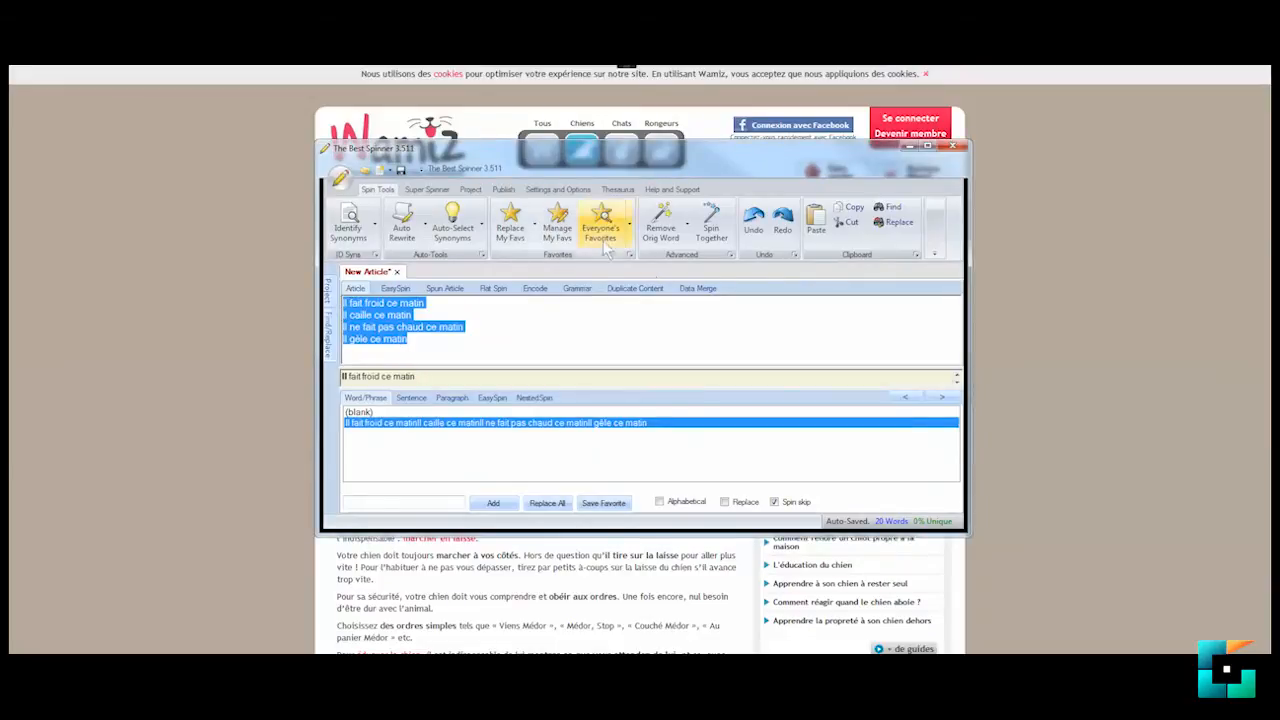
left_click(712, 222)
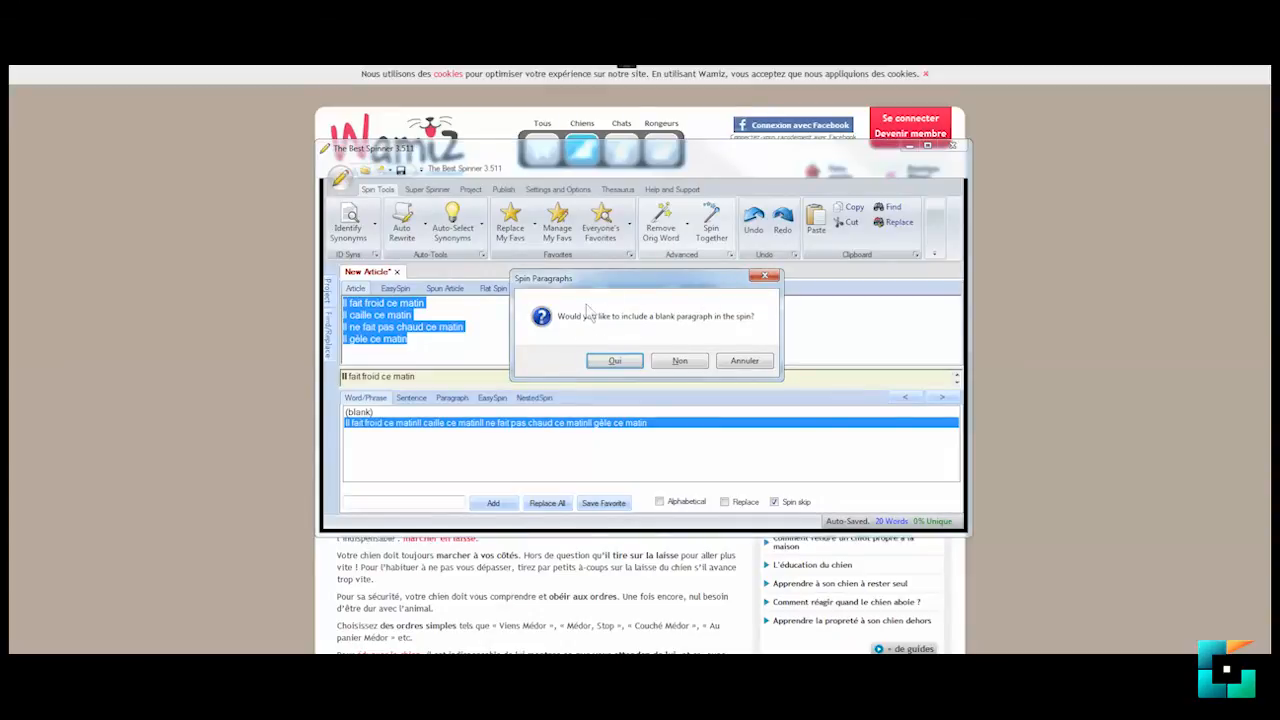
left_click(678, 366)
left_click(519, 345)
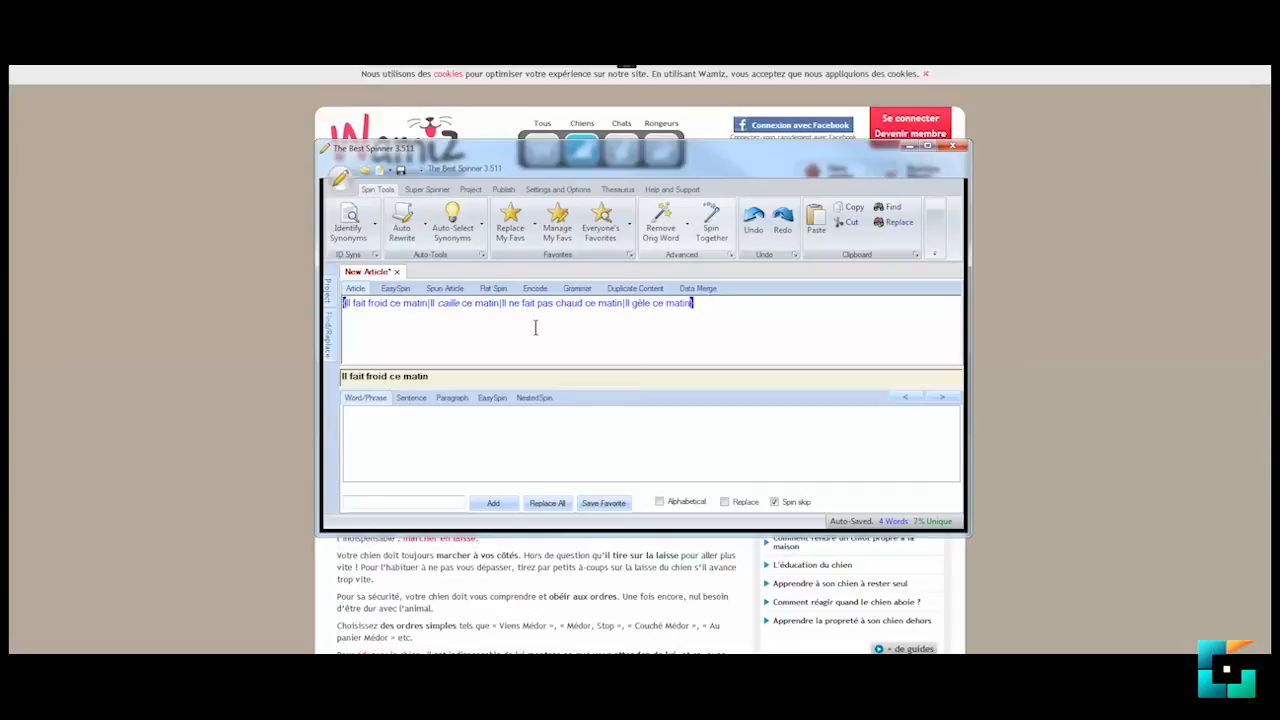
left_click(496, 330)
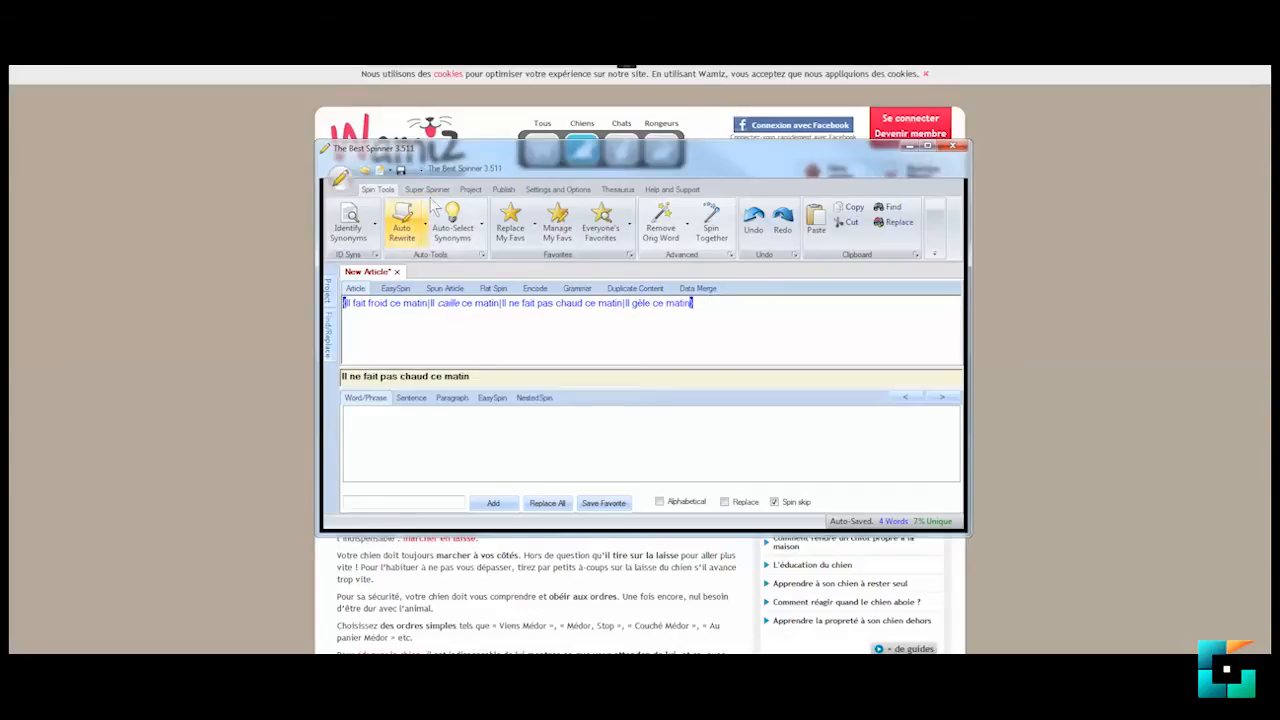
left_click(447, 290)
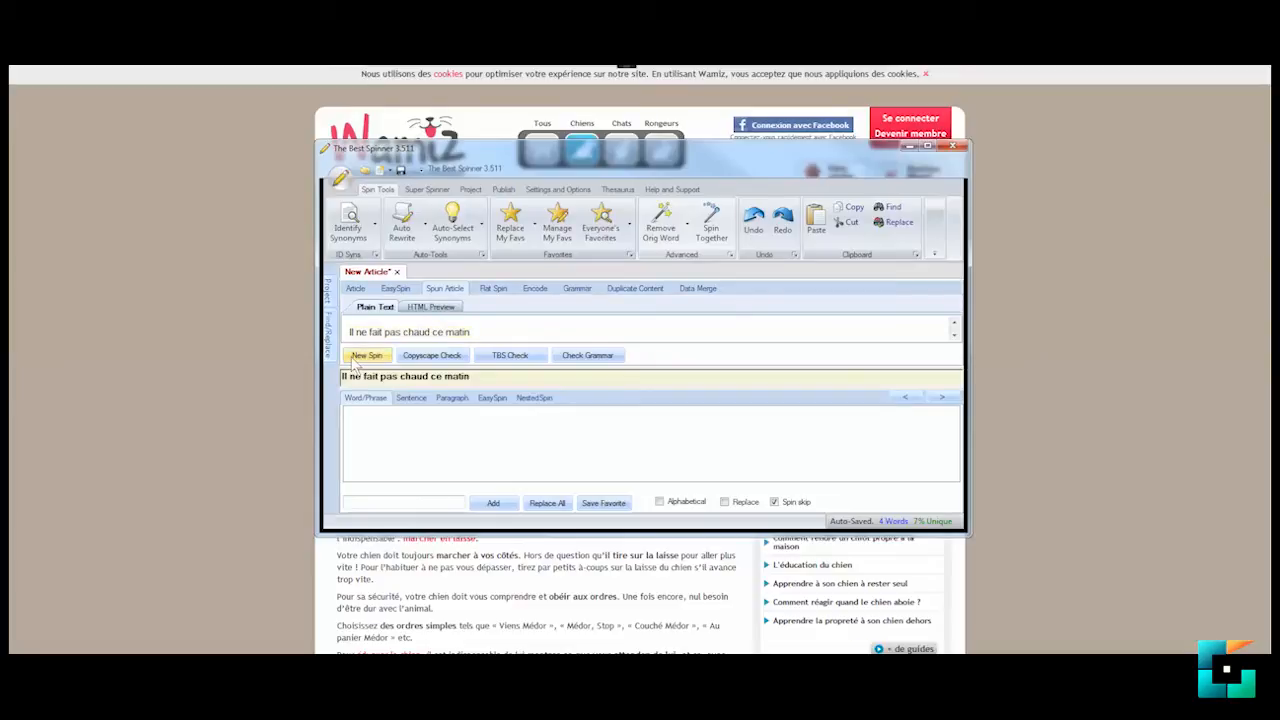
Generate several new spins of the "ce matin" sentences and return to the article source
left_click(369, 360)
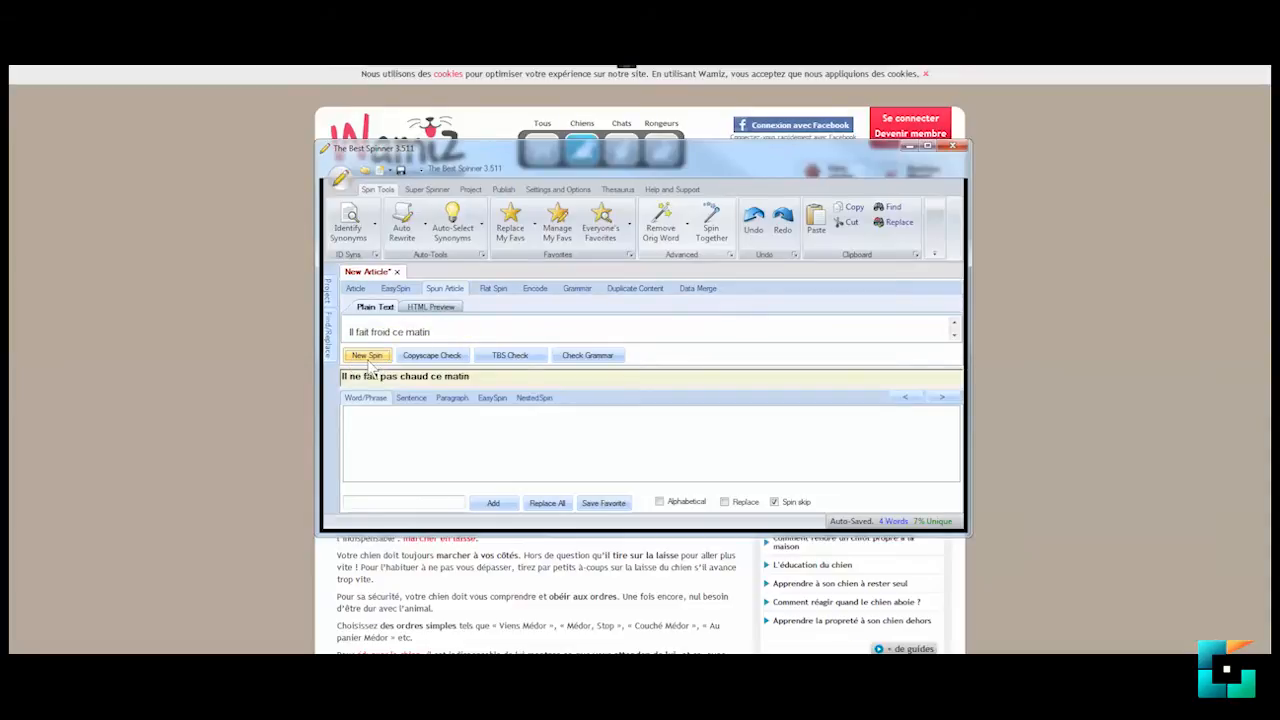
left_click(369, 357)
left_click(369, 358)
left_click(356, 290)
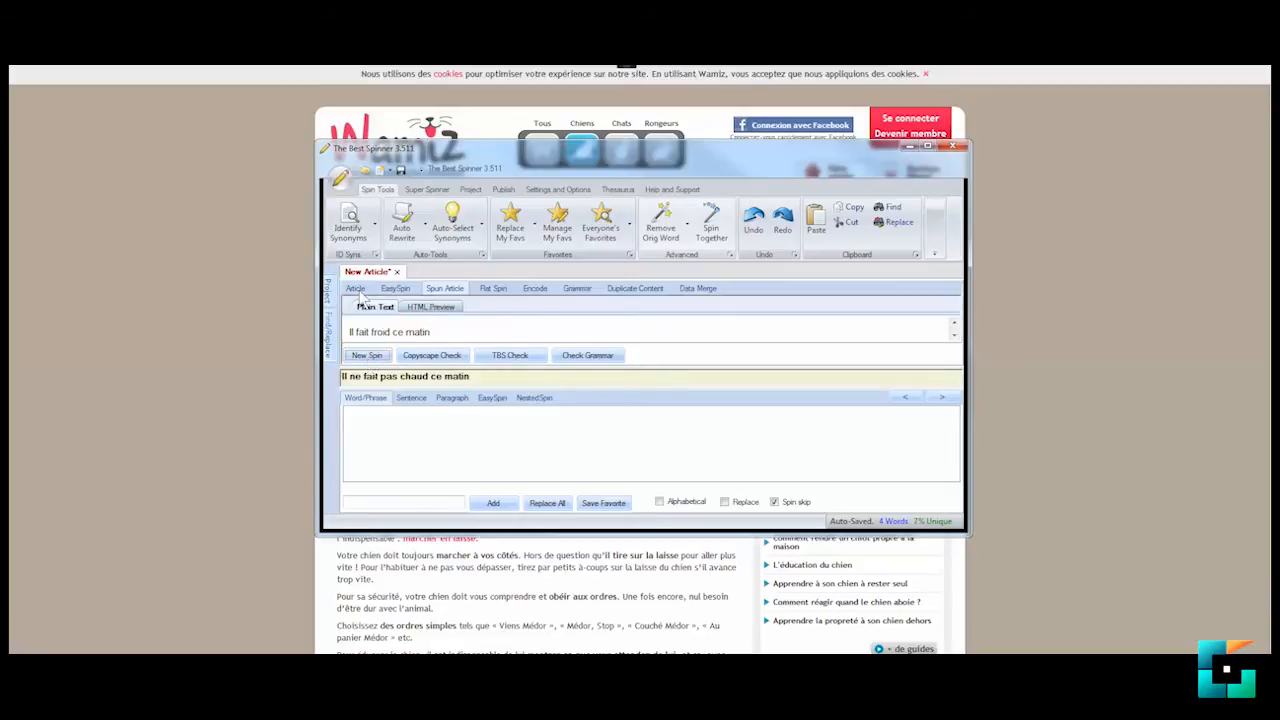
Delete the whole spun group of "ce matin" sentences from the article
left_click(700, 318)
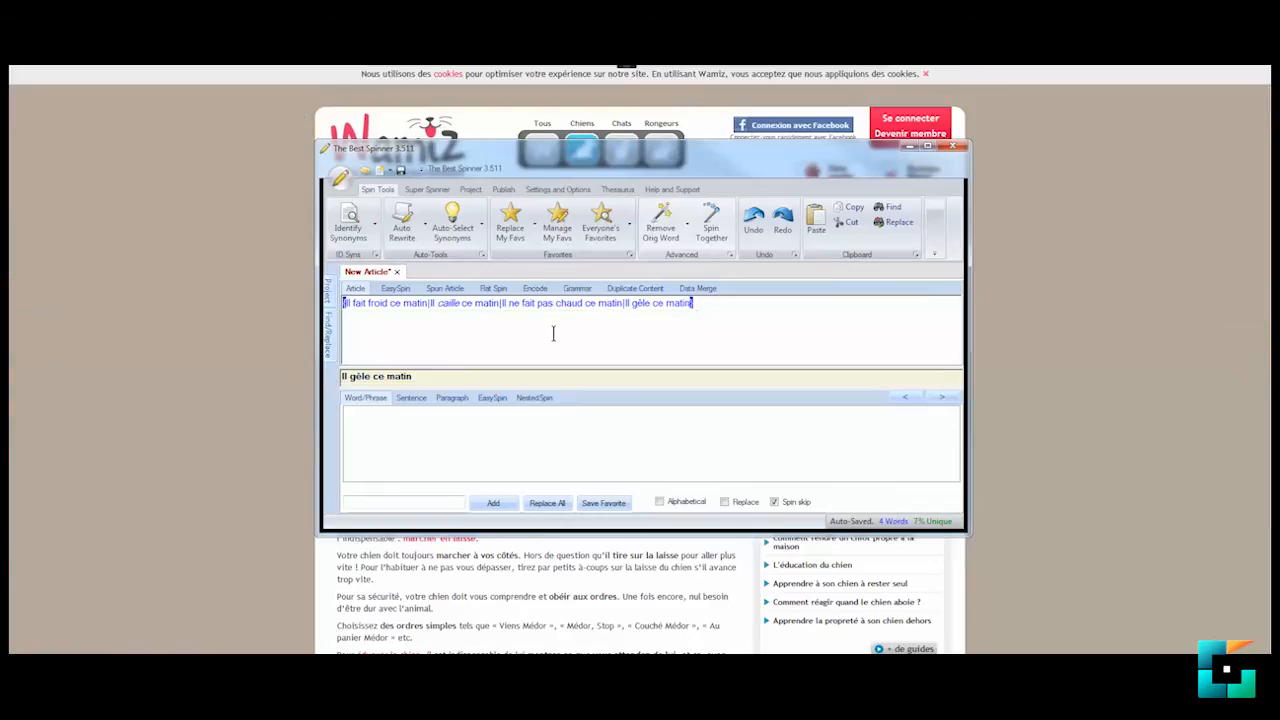
left_click(697, 340)
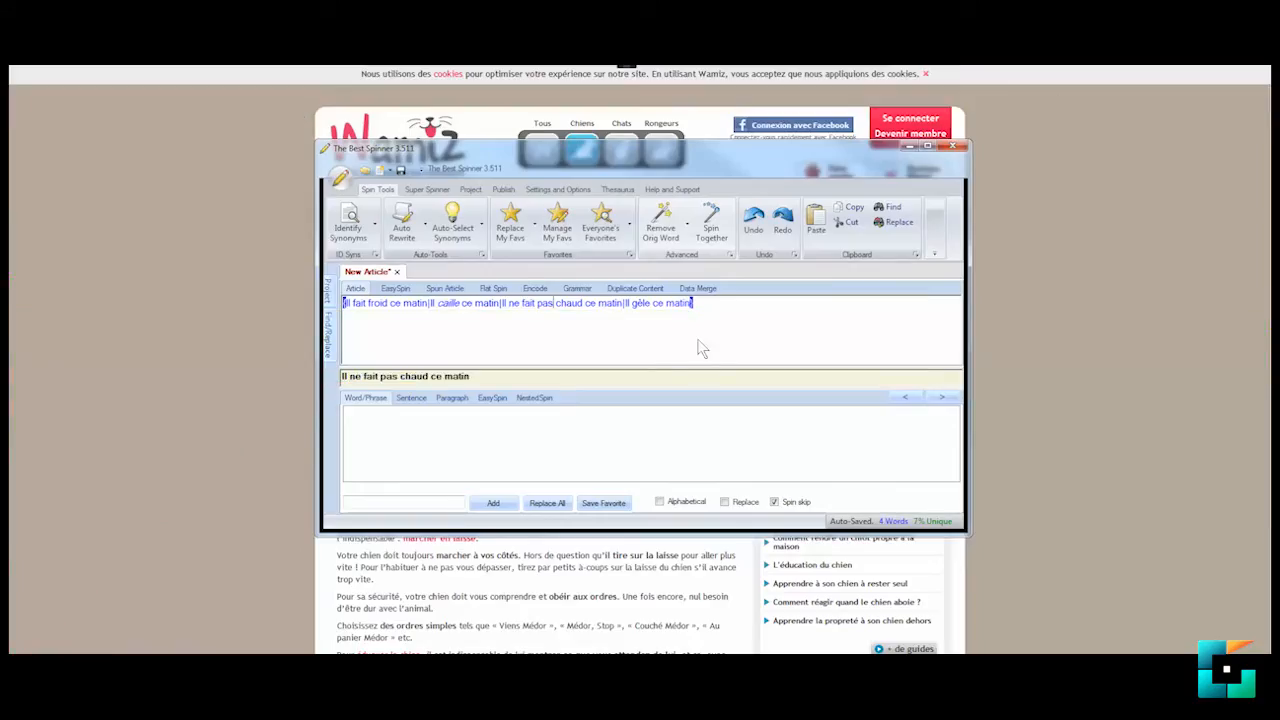
left_click_drag(735, 312, 206, 303)
key("Delete")
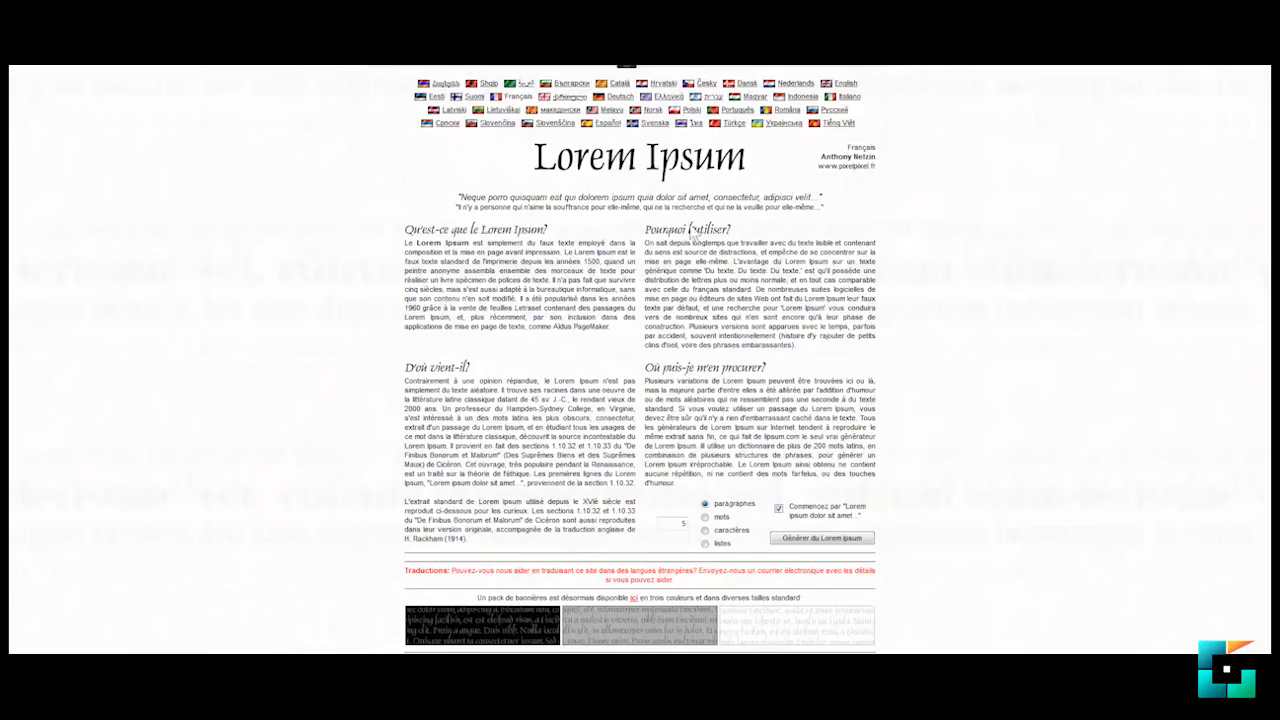
Generate 6 paragraphs on the Lorem Ipsum website and copy the first one into the empty article in The Best Spinner
double_click(683, 524)
type("6")
left_click(815, 539)
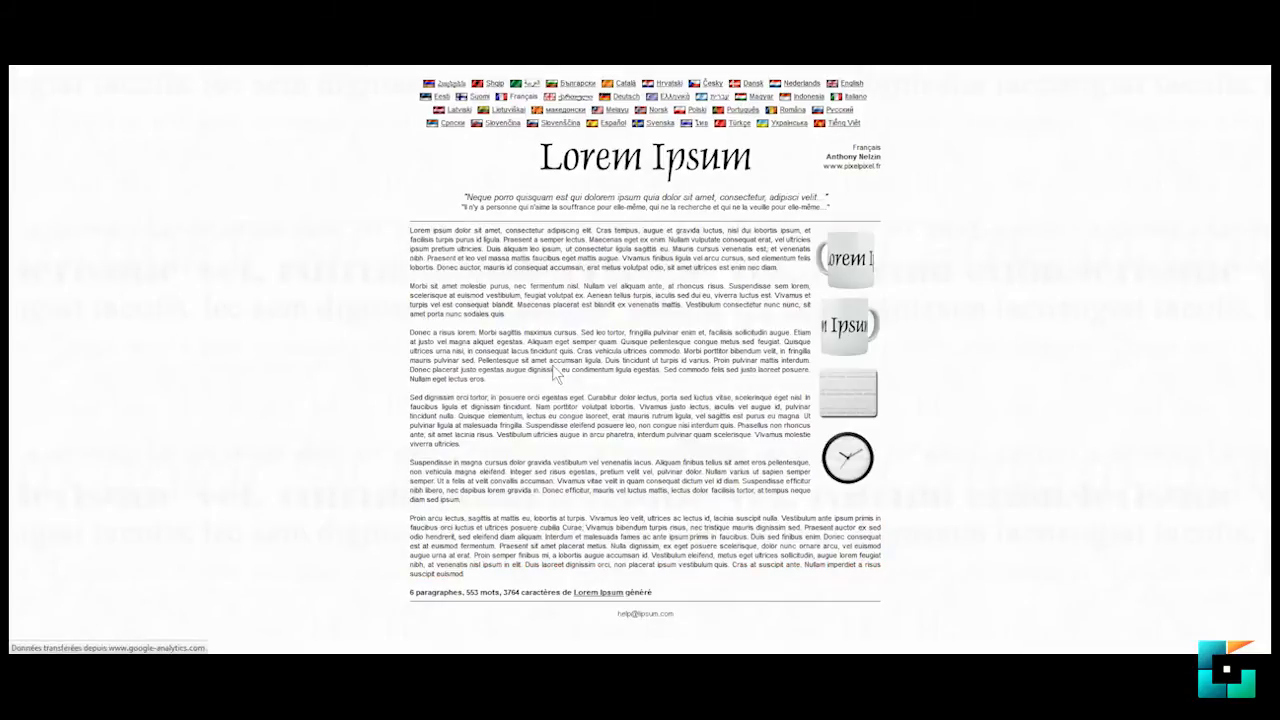
left_click_drag(422, 230, 790, 270)
key("ctrl+c")
left_click(357, 652)
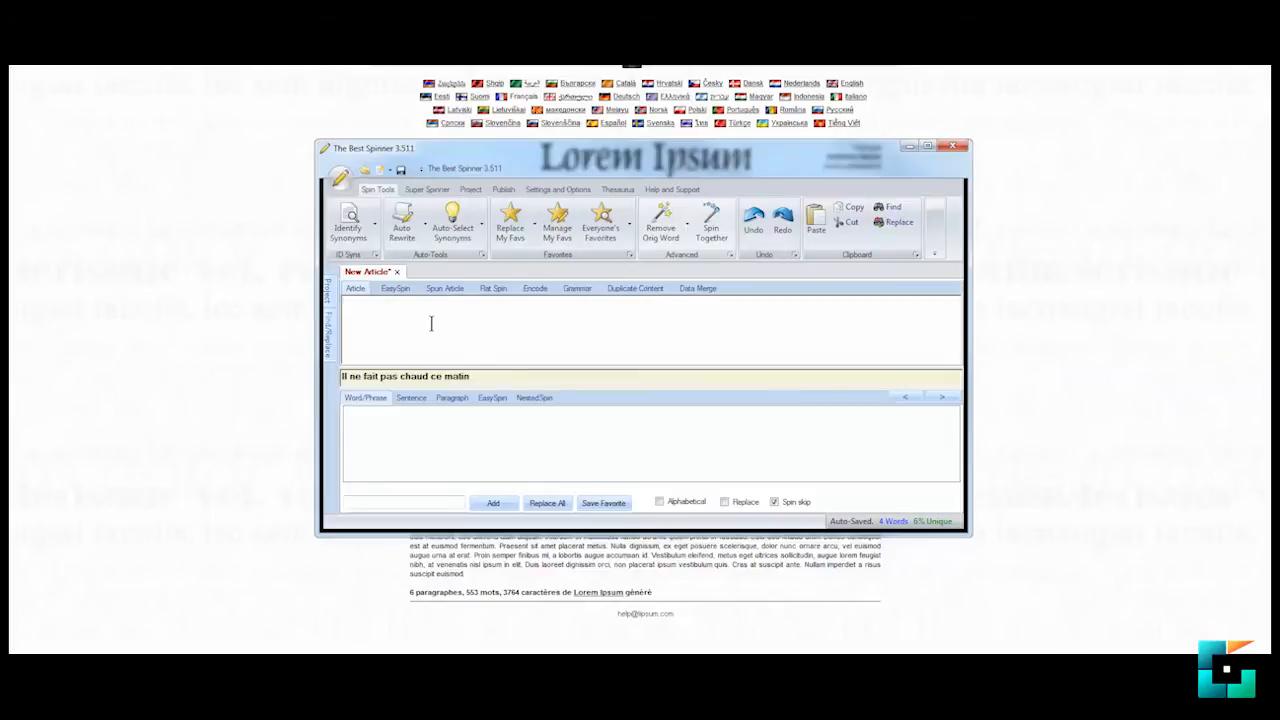
key("ctrl+v")
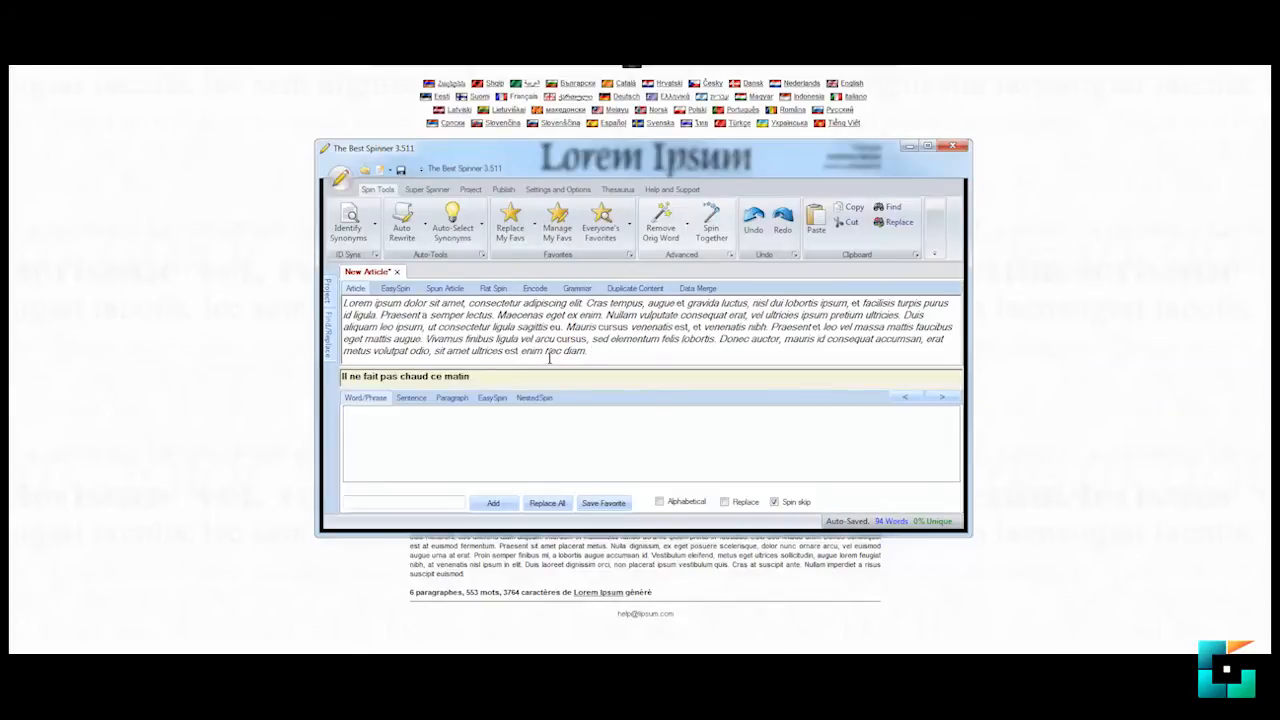
Open a spin group with "{" before the first paragraph and add the second Lorem Ipsum paragraph as an alternative after a blank line
left_click(345, 303)
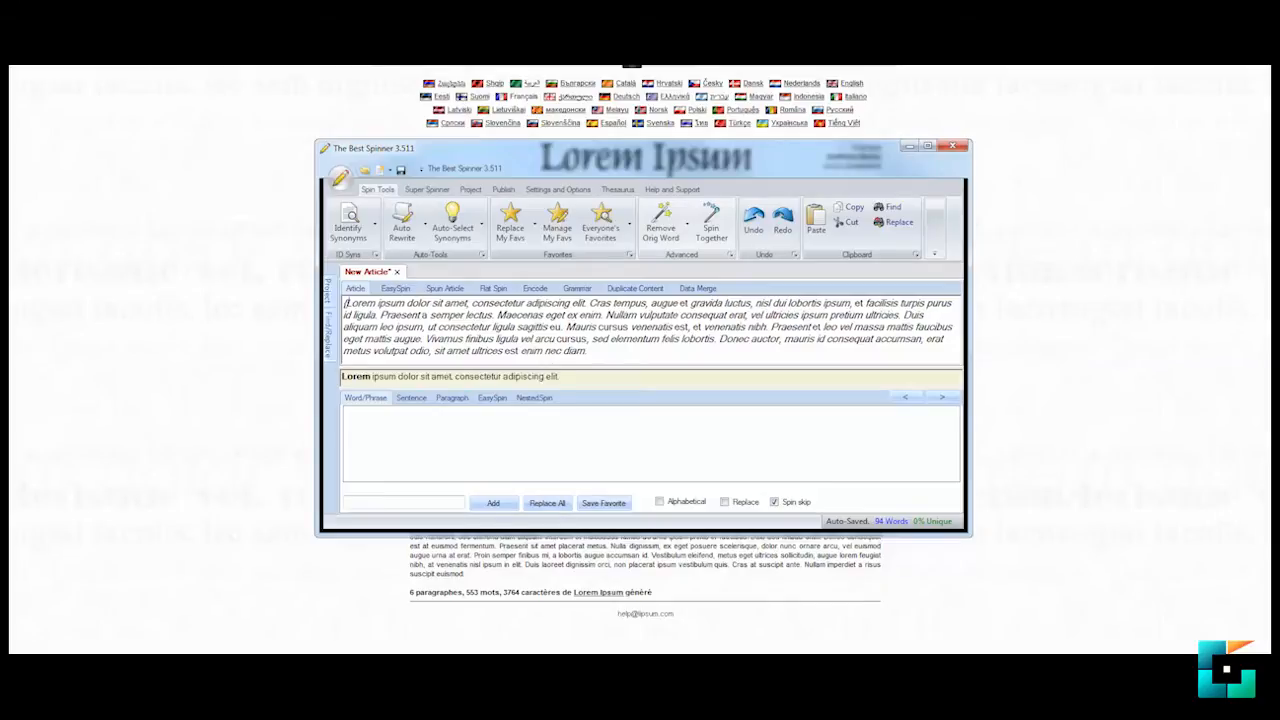
type("{")
left_click(614, 357)
key("Return")
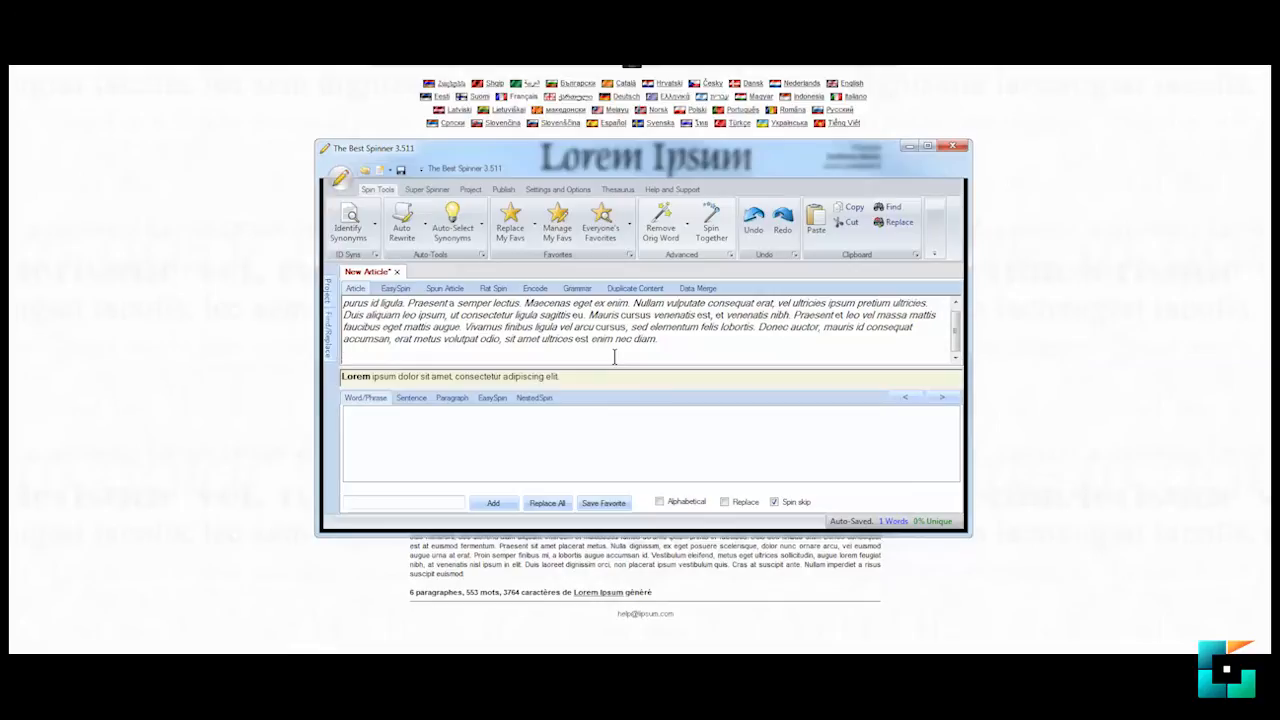
key("Return")
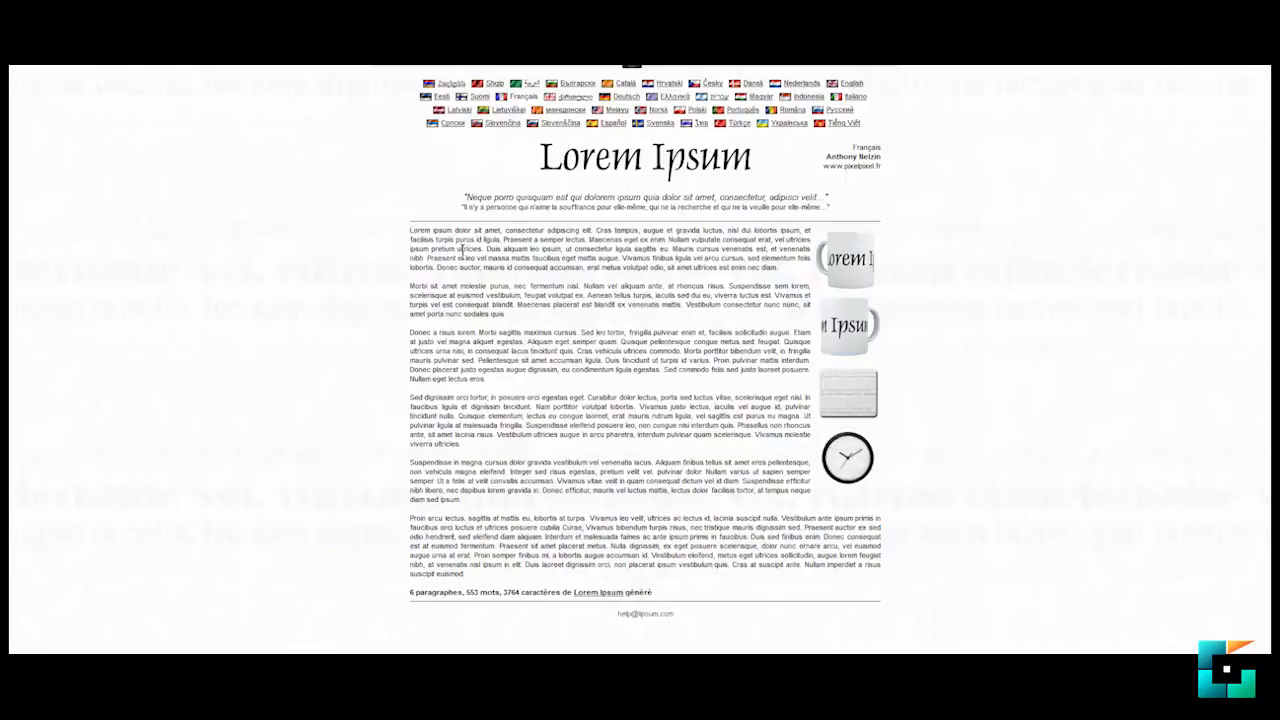
left_click_drag(410, 286, 527, 343)
key("ctrl+c")
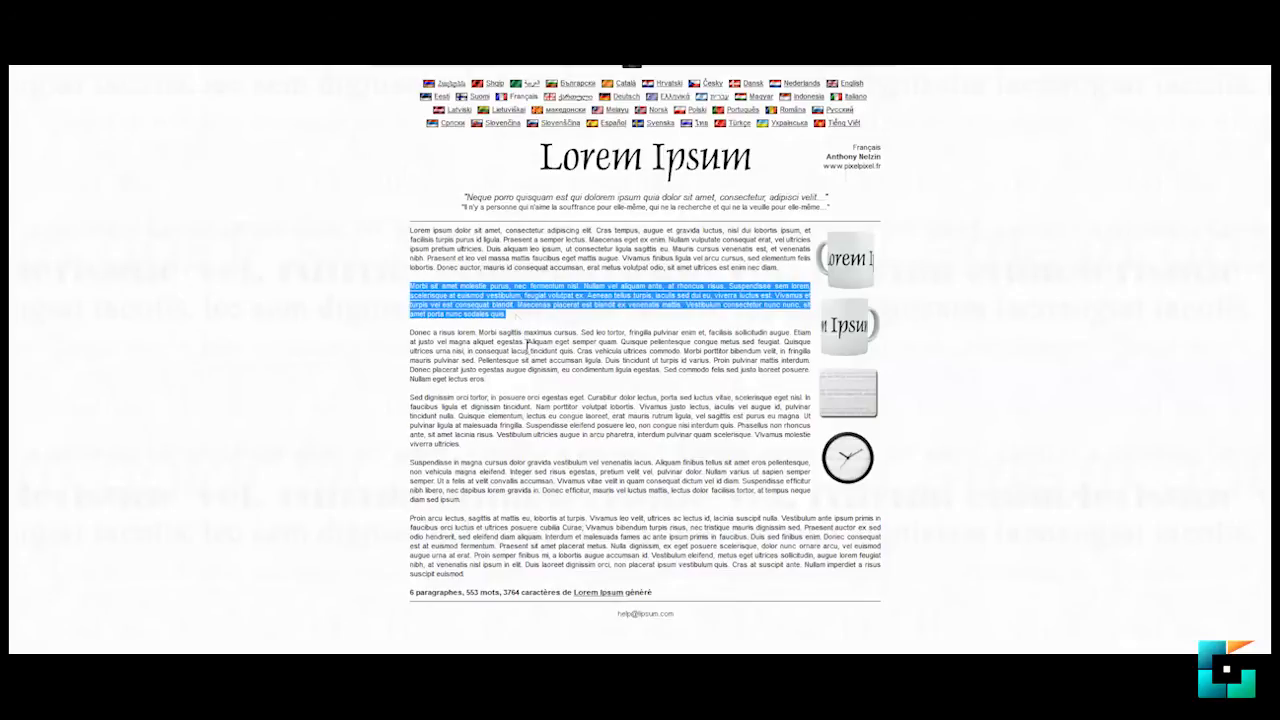
left_click(350, 667)
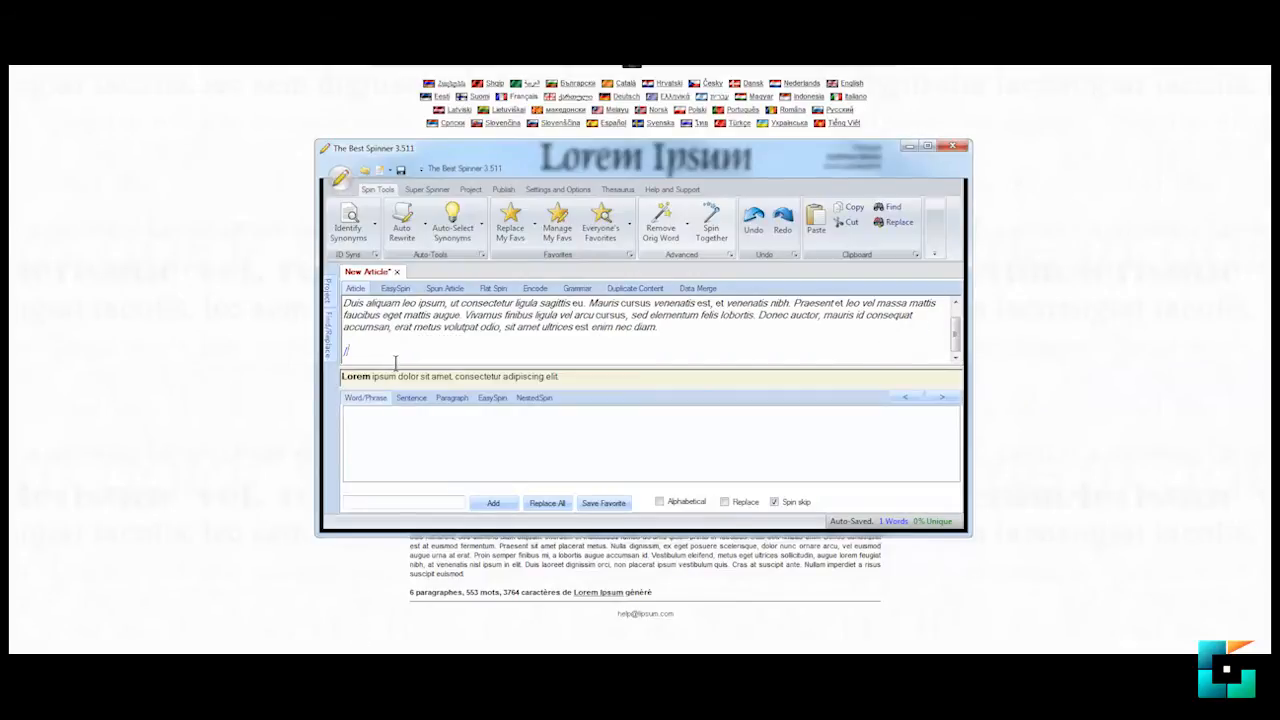
key("ctrl+v")
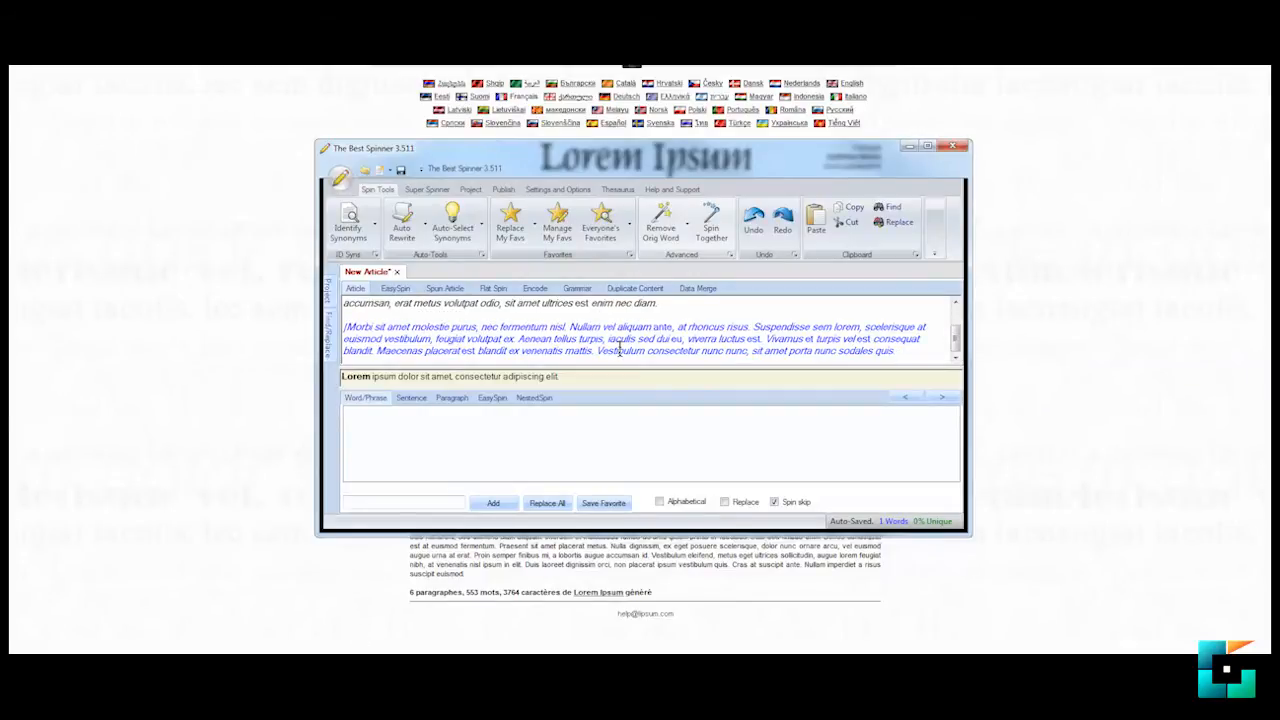
Add the third Lorem Ipsum paragraph after a blank line as another alternative and close the spin group with "}"
key("Return")
key("Return")
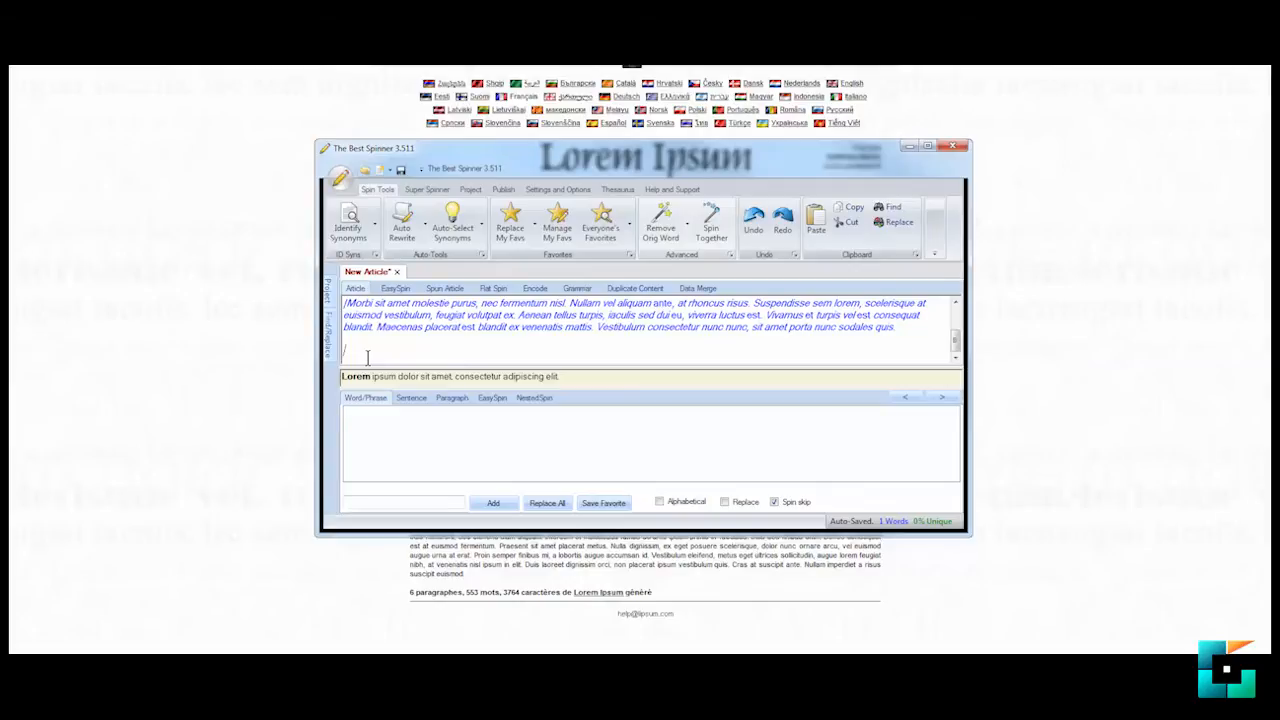
type("}")
type("/")
left_click(194, 288)
left_click_drag(410, 332, 510, 385)
key("ctrl+c")
key("alt+Tab")
key("ctrl+v")
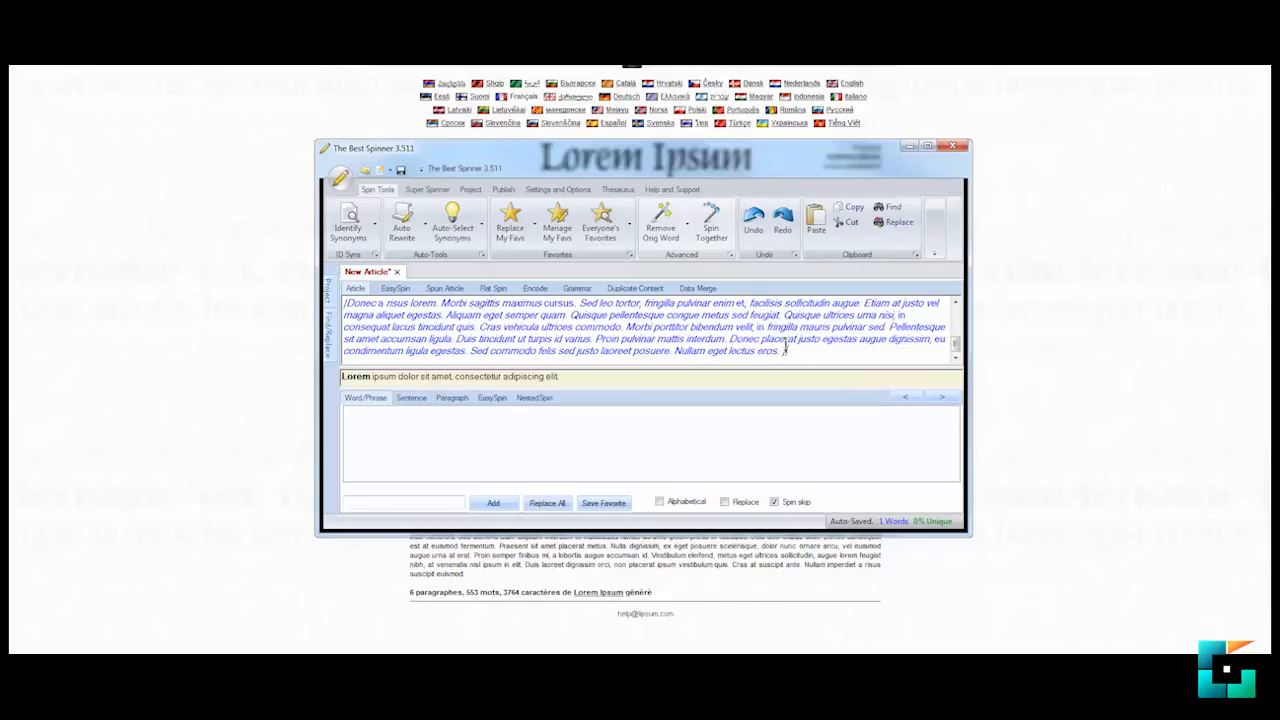
Review the three-paragraph Lorem Ipsum spin group and delete it entirely from the article
scroll(541, 343, "up", 10)
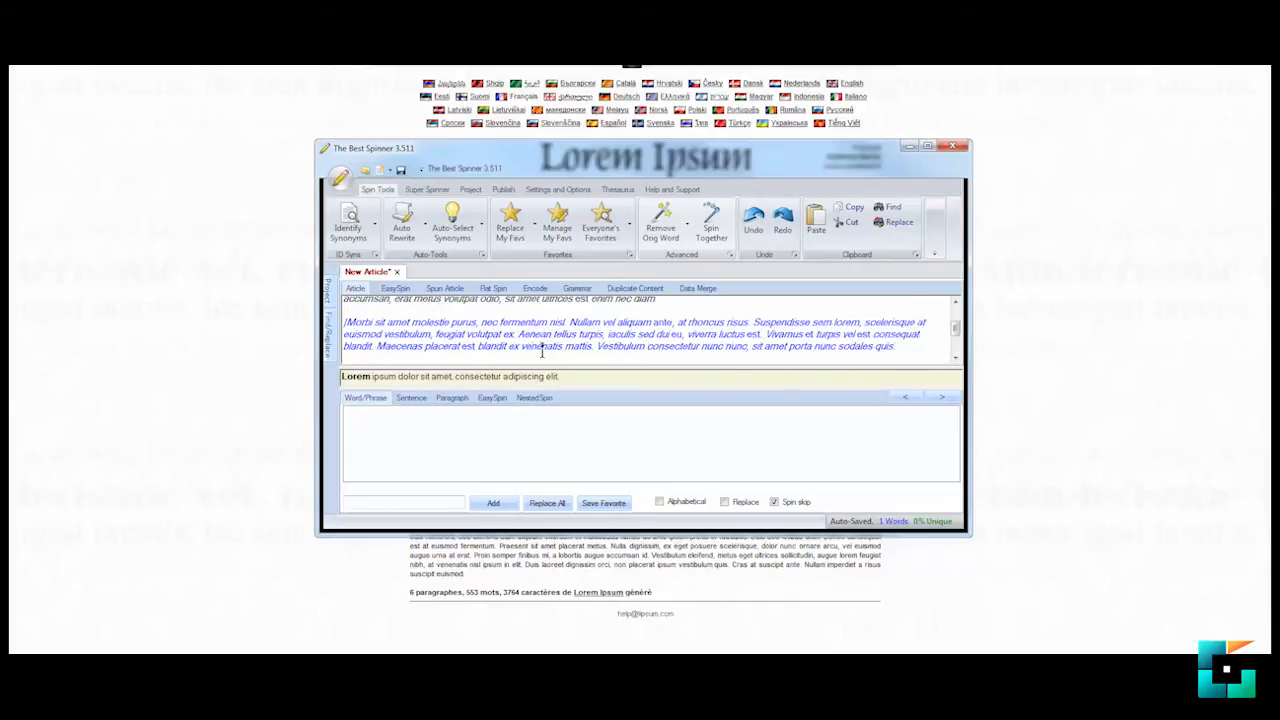
left_click(431, 323)
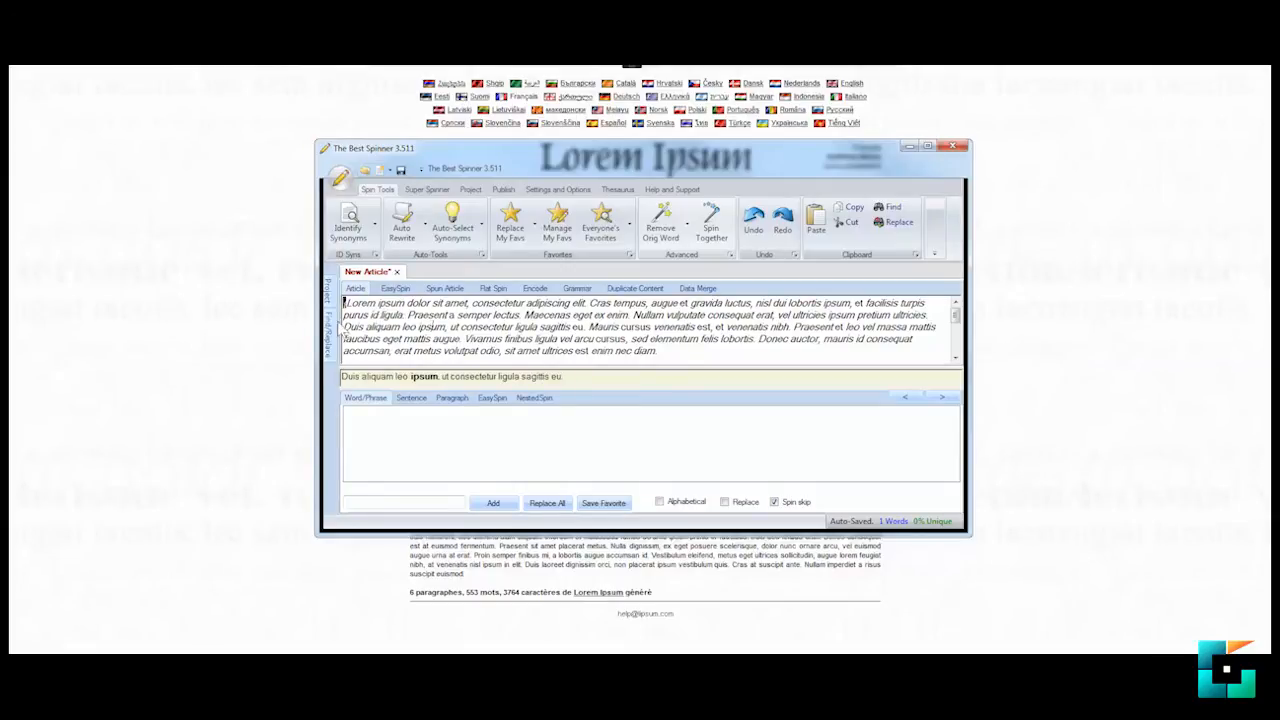
scroll(478, 337, "down", 1)
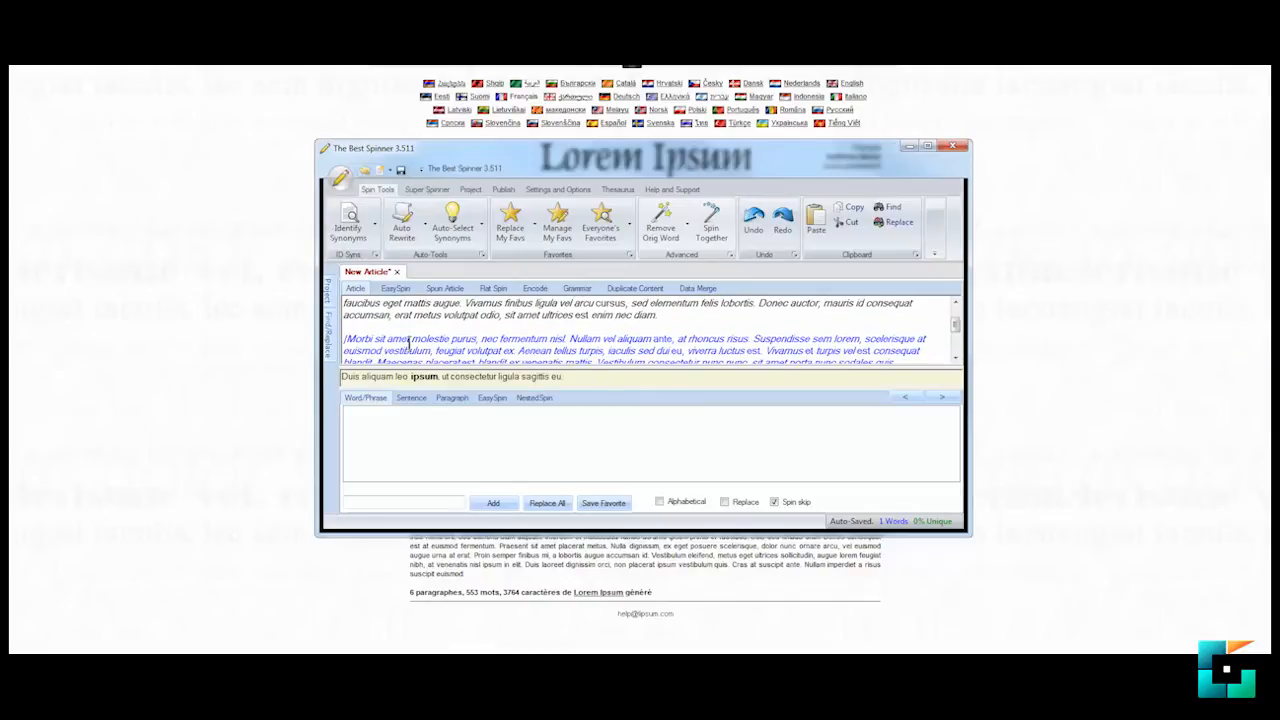
scroll(408, 343, "down", 3)
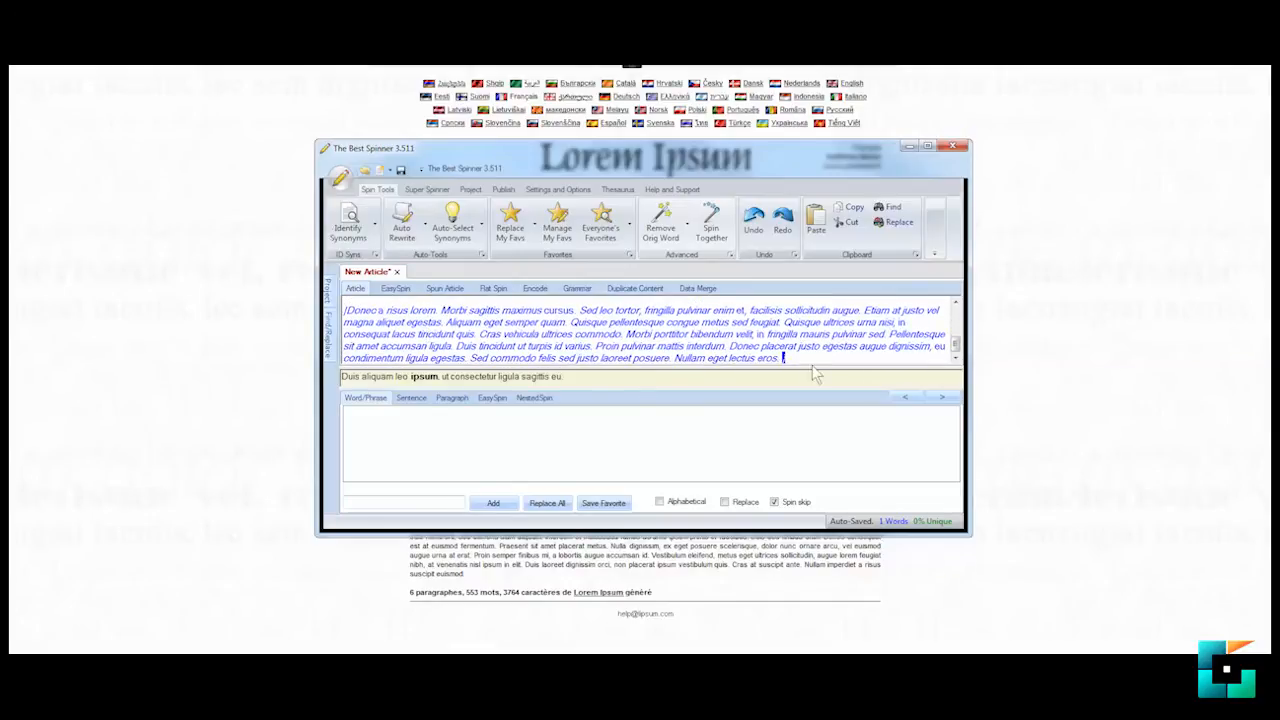
left_click_drag(786, 357, 100, 208)
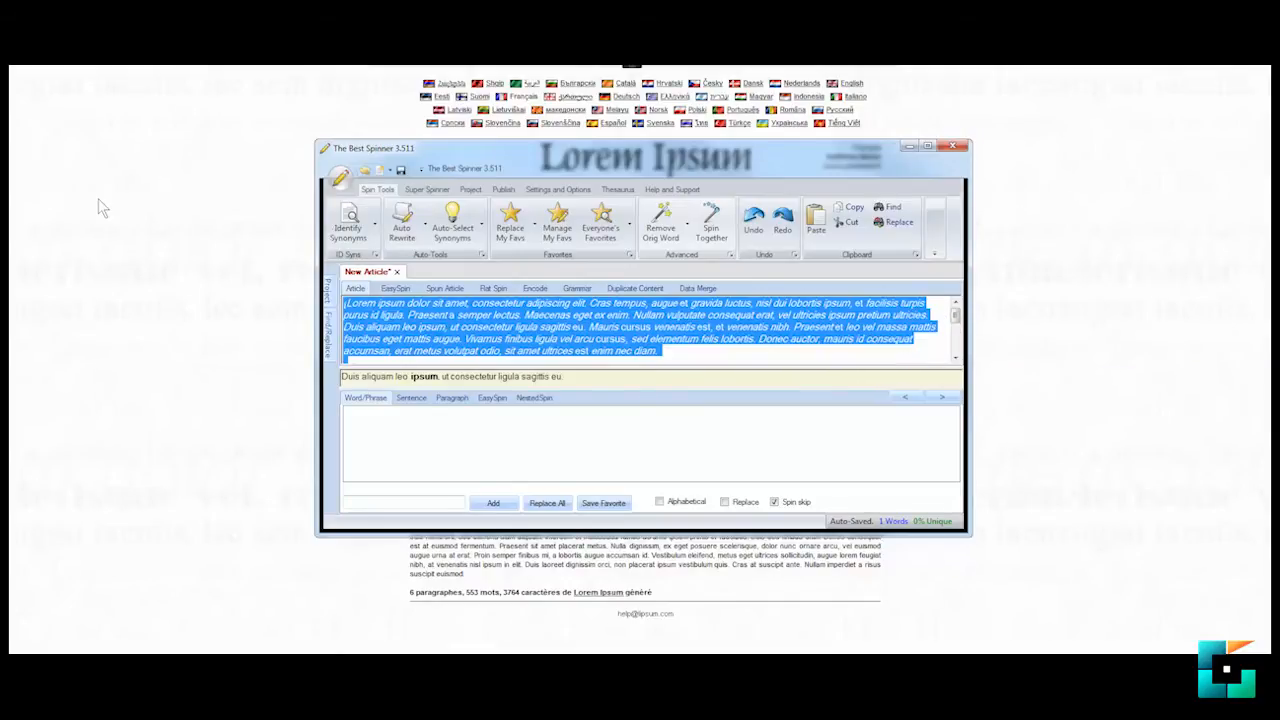
key("Delete")
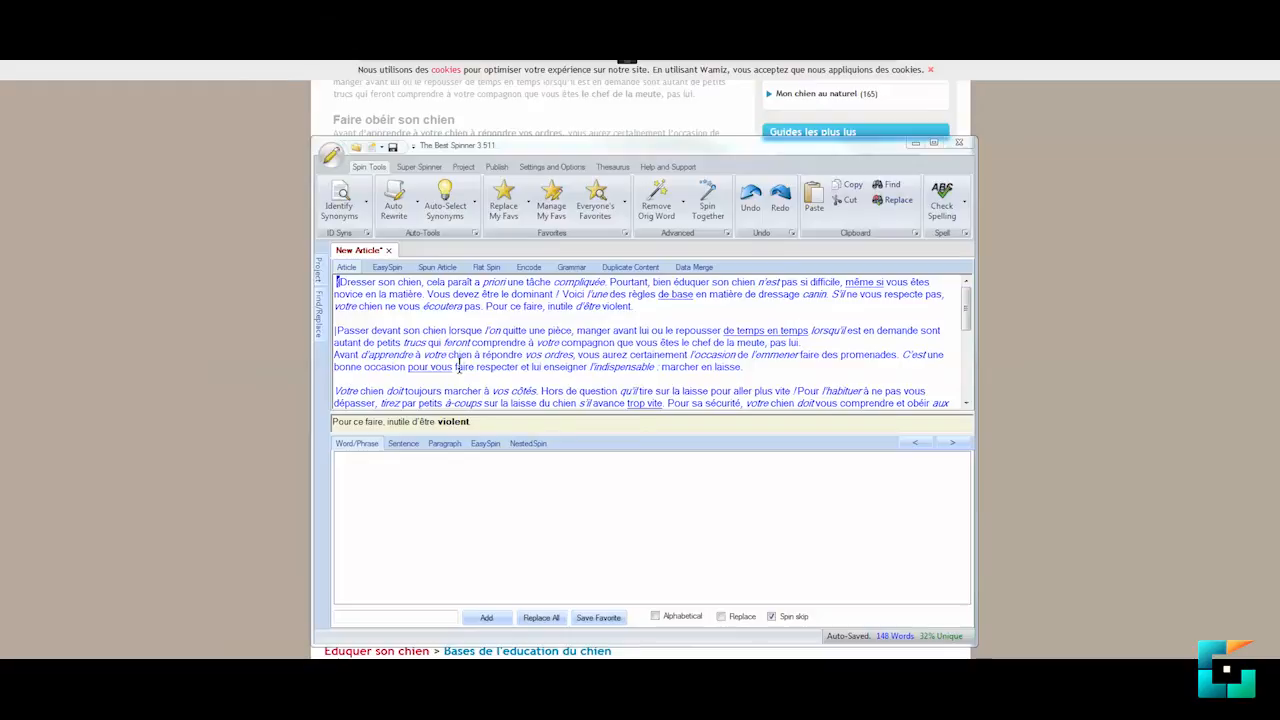
Examine how the alternative blocks of paragraphs are separated within the spin group of the dog-training article
left_click(465, 305)
scroll(465, 305, "down", 6)
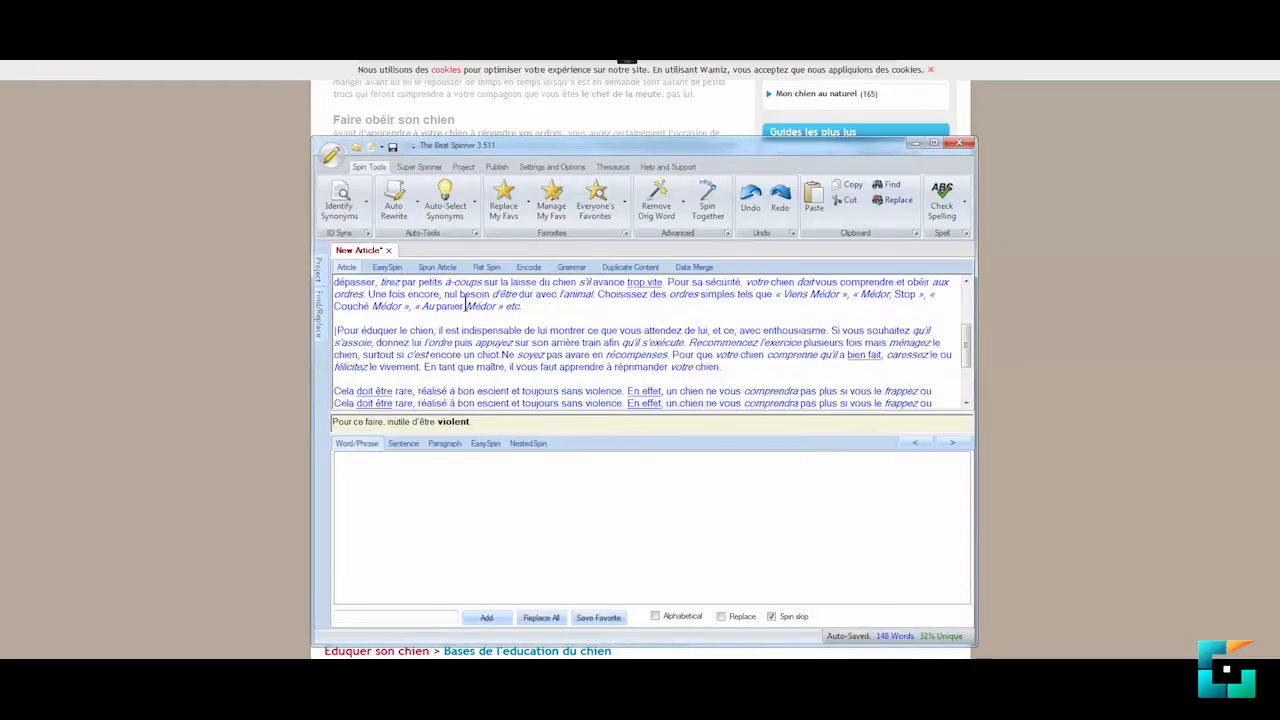
key("ctrl+Home")
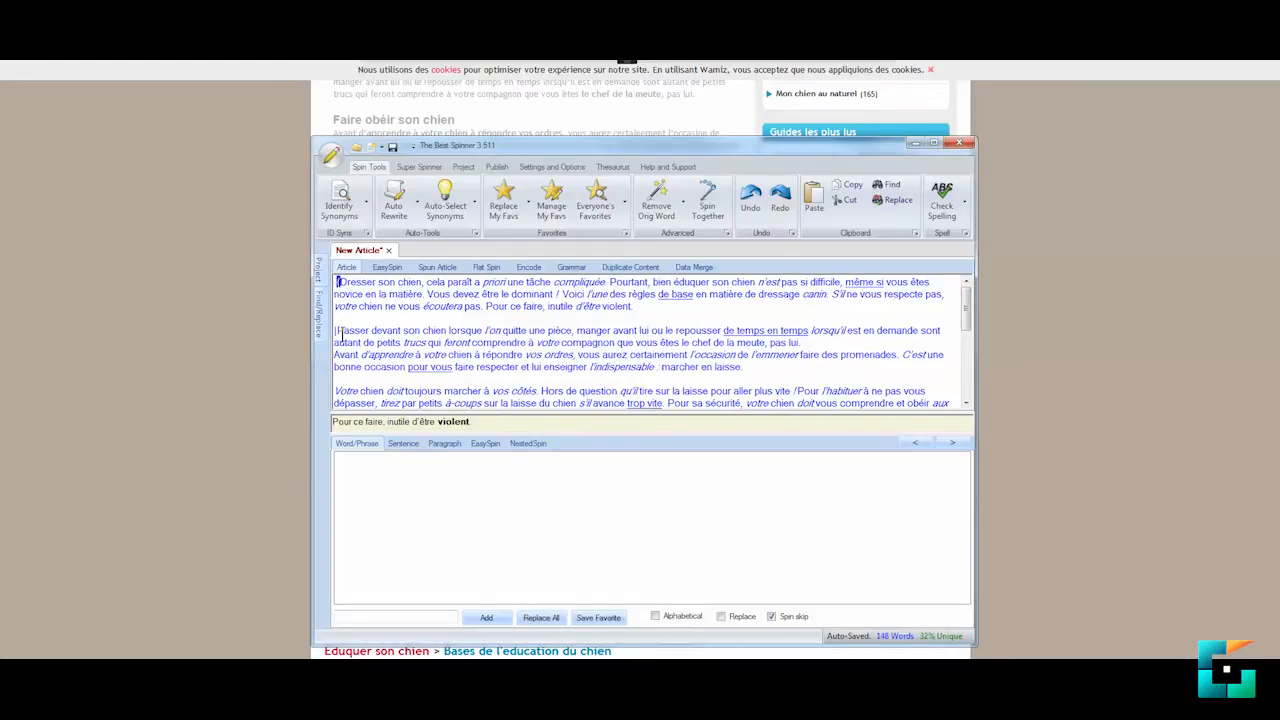
scroll(360, 349, "down", 3)
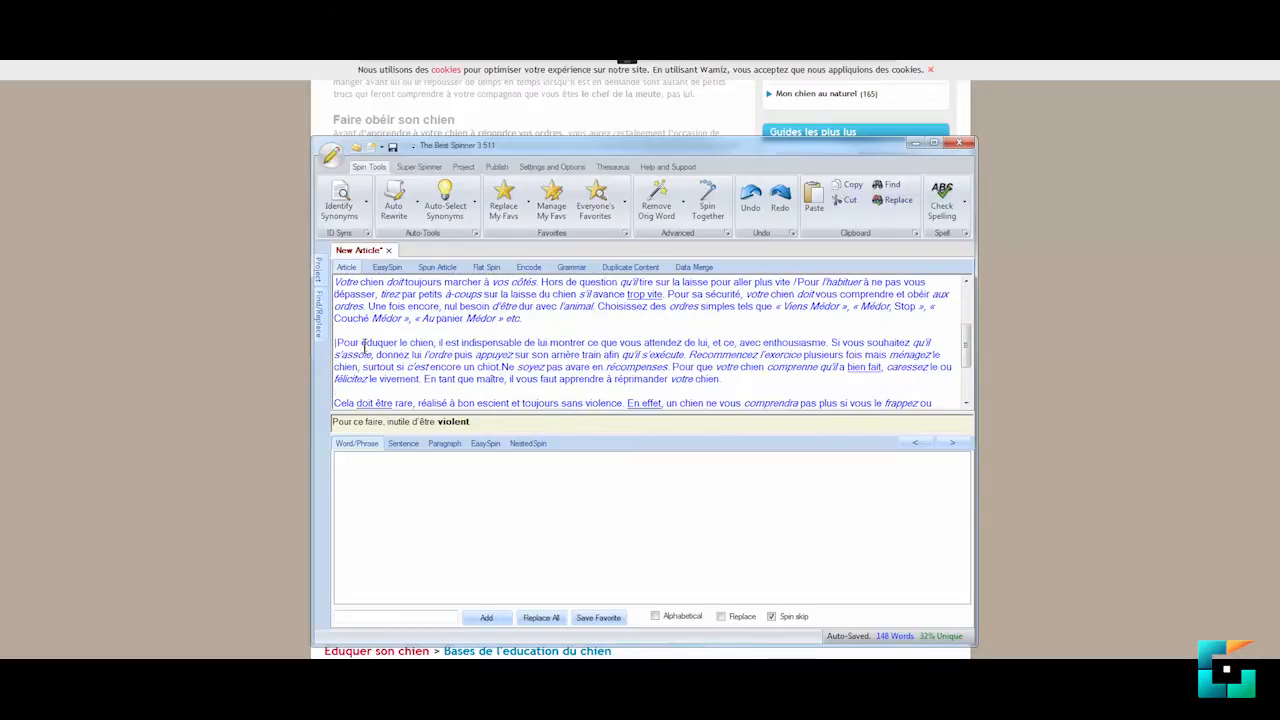
scroll(364, 327, "down", 1)
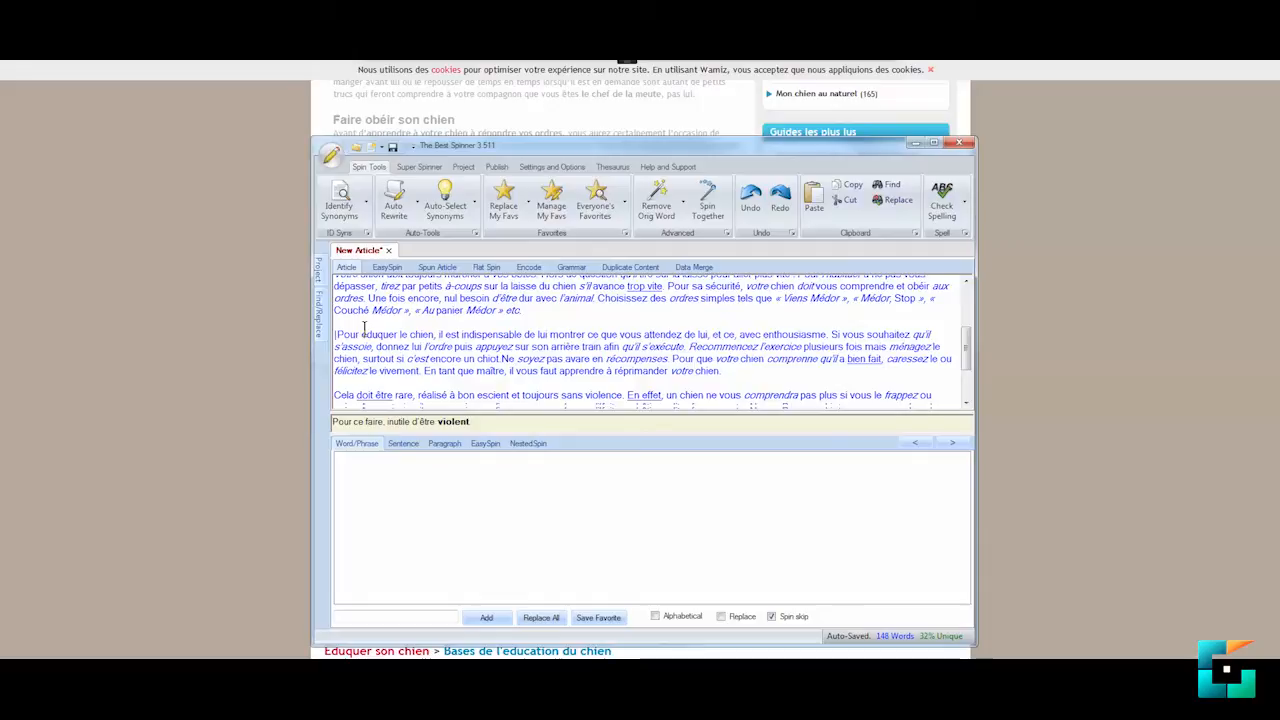
Show the dog-training article as a plain-text spun article, generate several new spins and return to the source
left_click(440, 267)
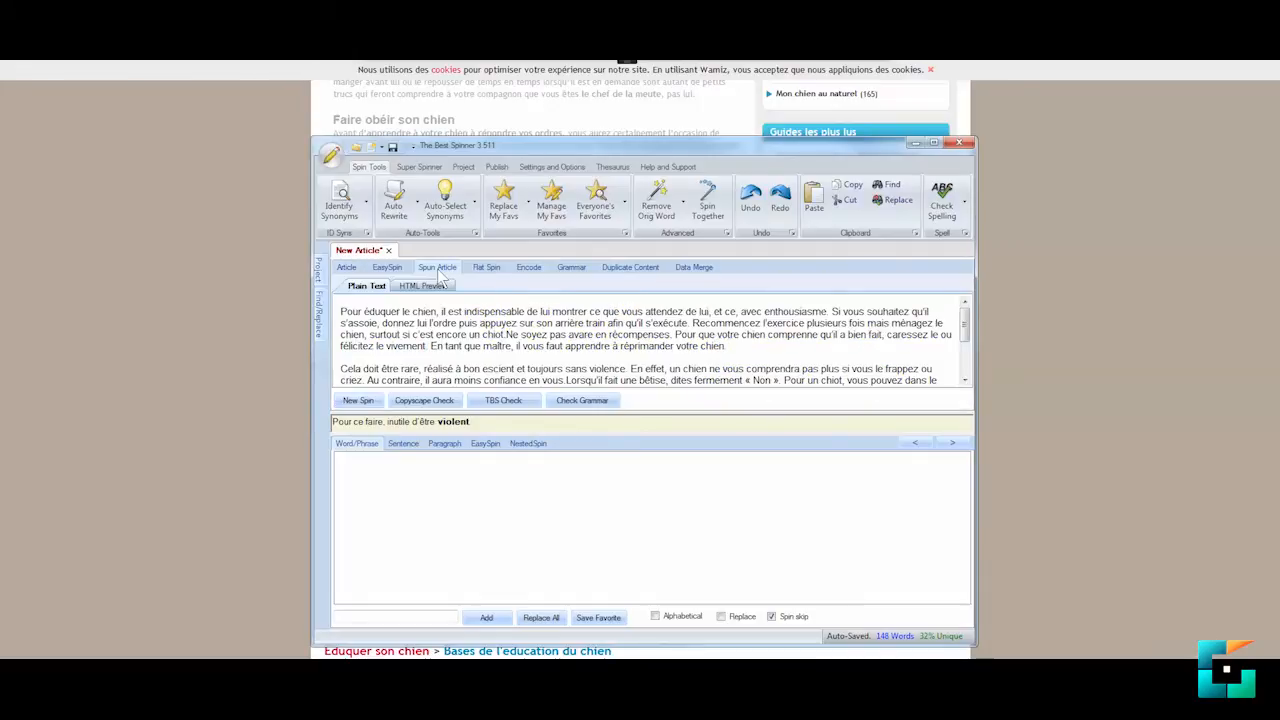
left_click(358, 402)
left_click(360, 403)
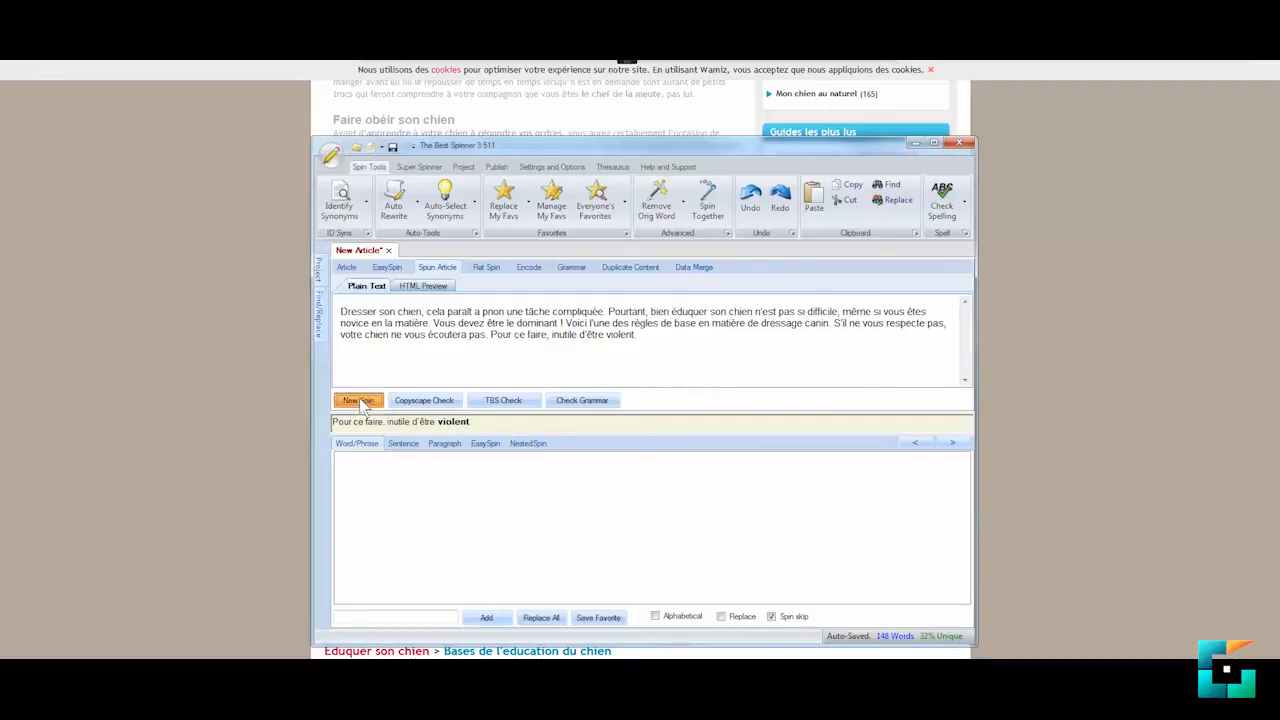
left_click(360, 403)
left_click(347, 267)
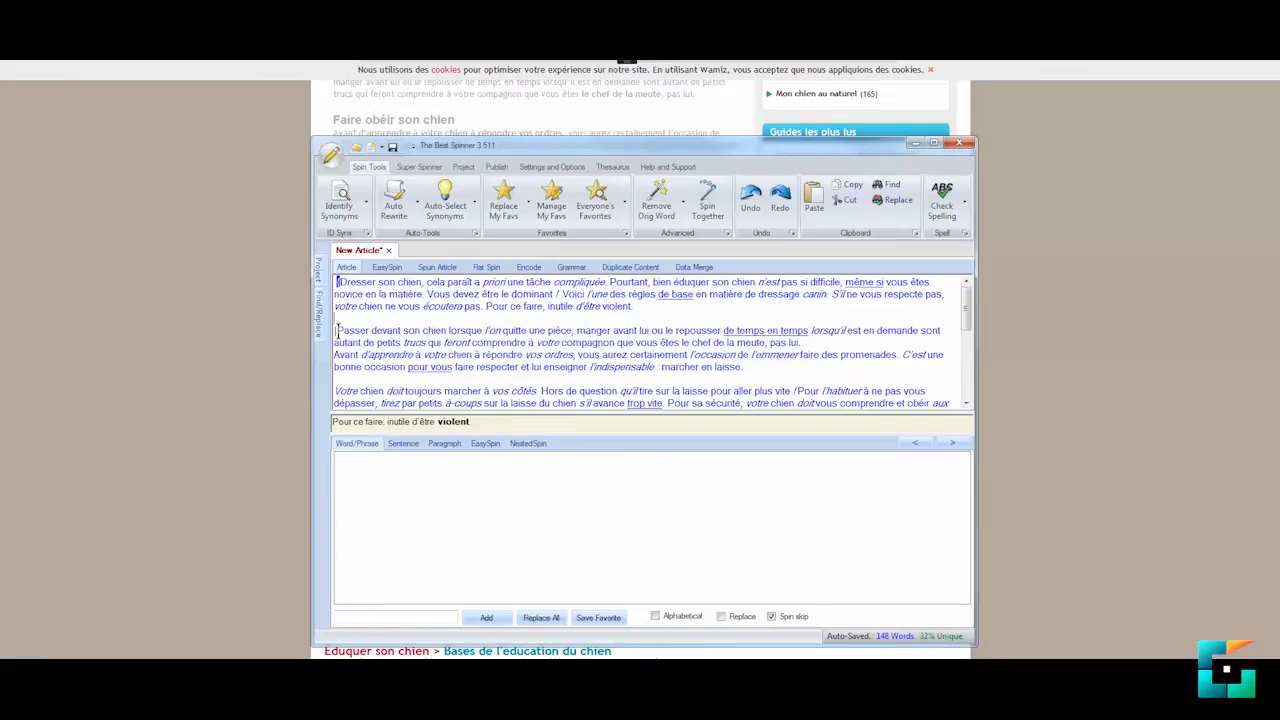
Delete every alternative after the first dog-training paragraph so the closing brace directly follows "inutile d'être violent."
left_click_drag(336, 330, 415, 402)
key("Delete")
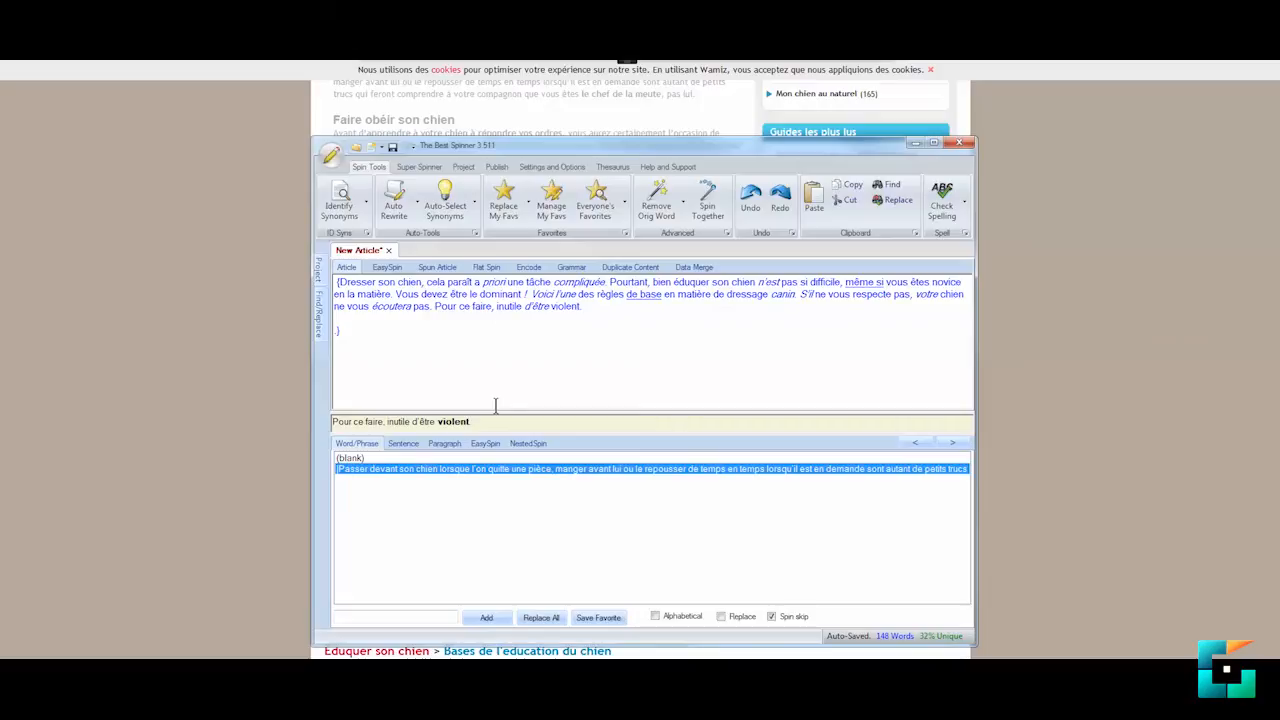
key("Delete")
key("Delete")
Spin the opening "Dresser son chien" phrase with the alternatives starting "Le dressage canin", "On peut penser que c'est très compliquer" and "Un chien doit être dressé"
left_click_drag(339, 283, 603, 283)
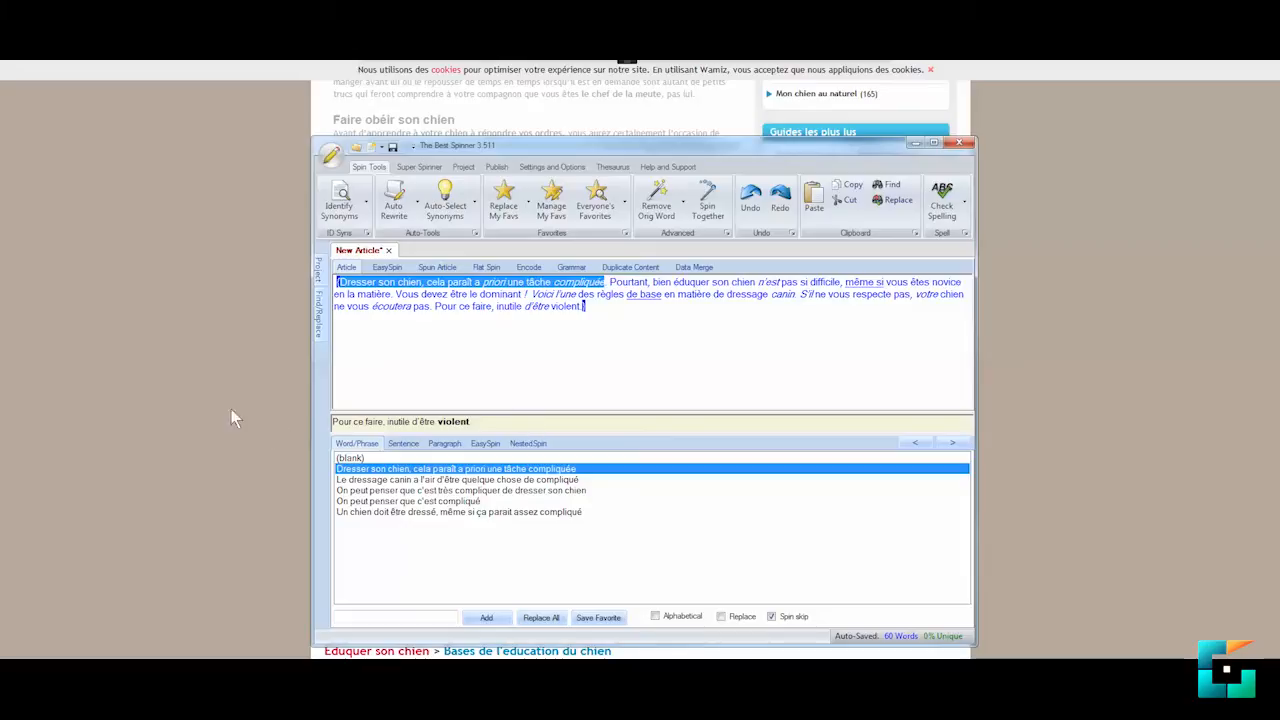
left_click(416, 480)
left_click(410, 491)
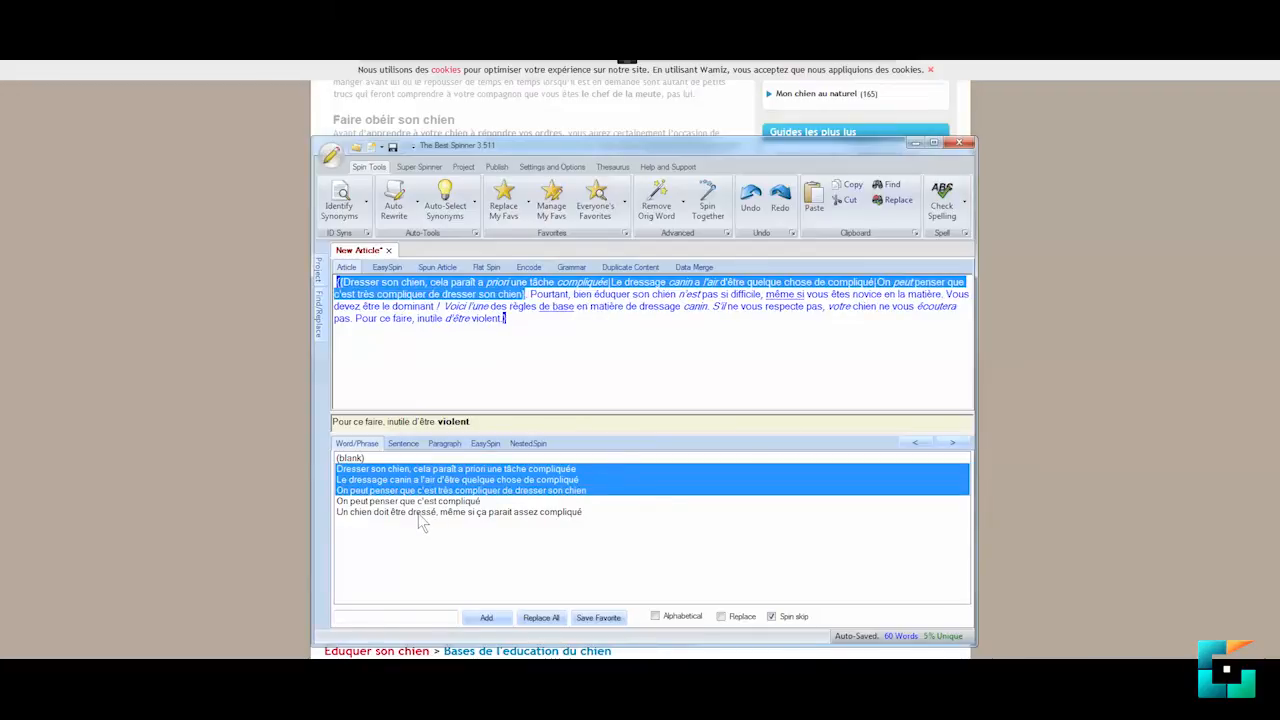
left_click(420, 514)
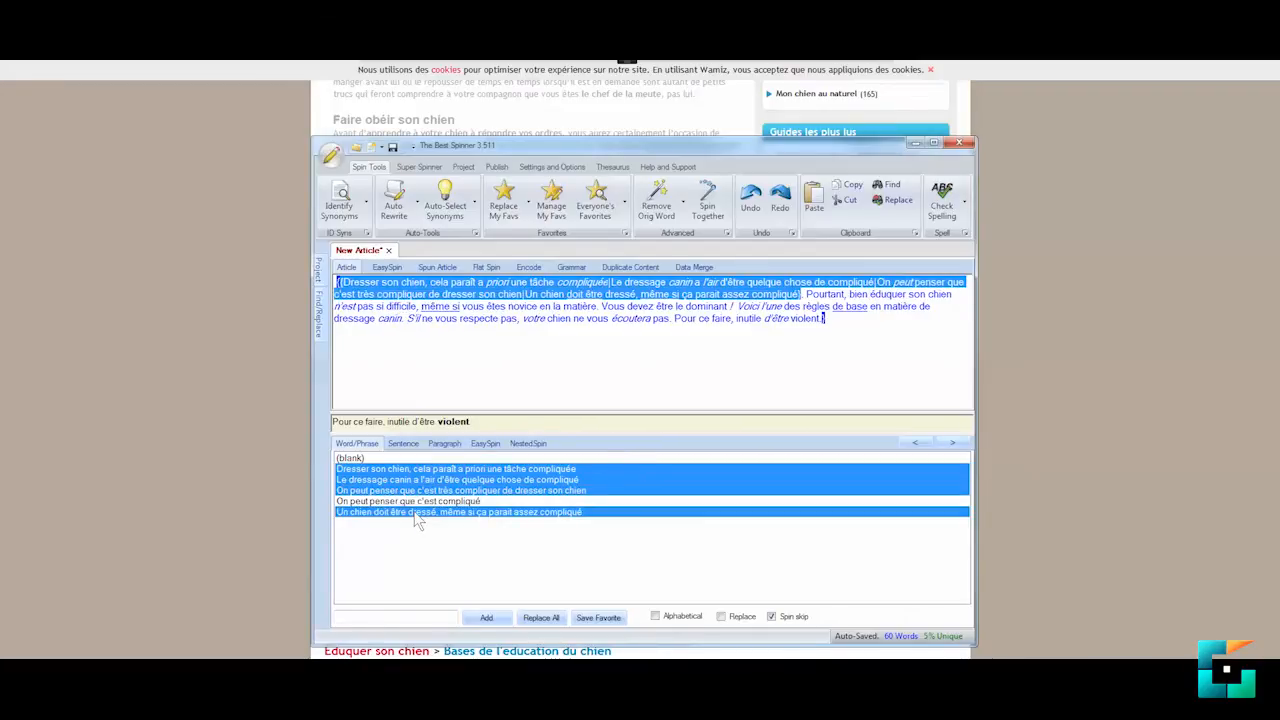
left_click(486, 619)
left_click(686, 318)
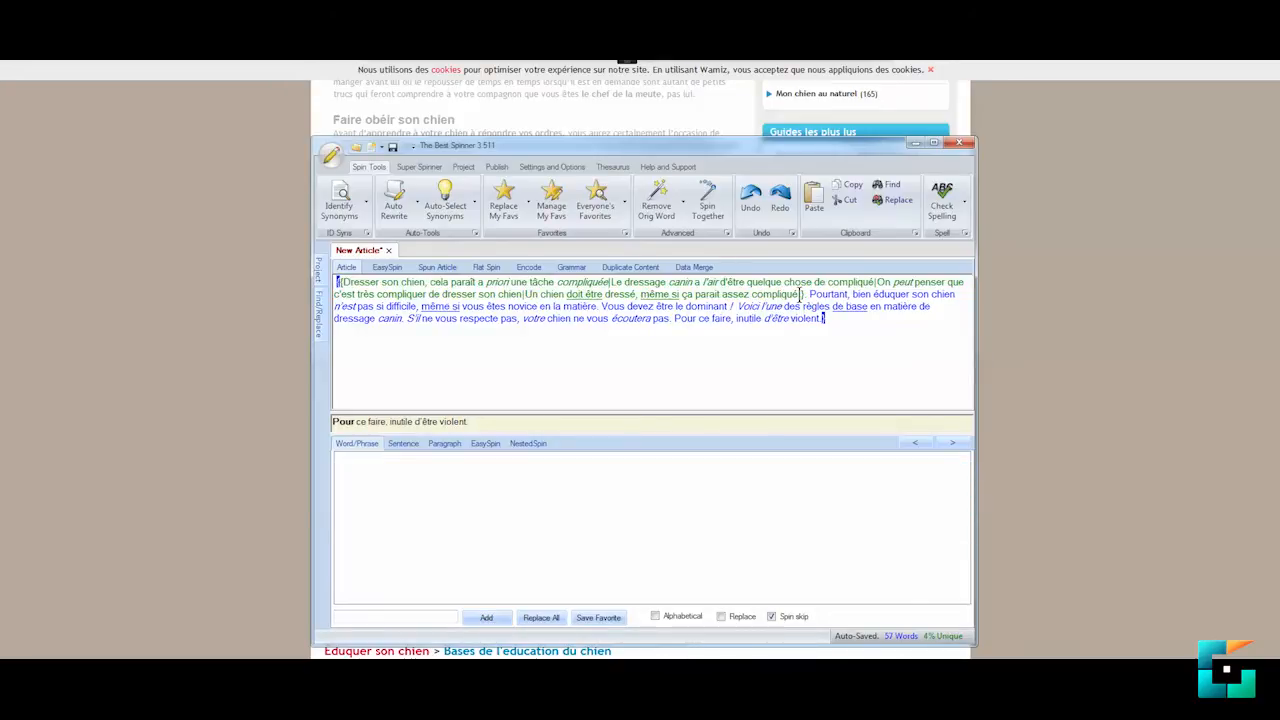
key("BackSpace")
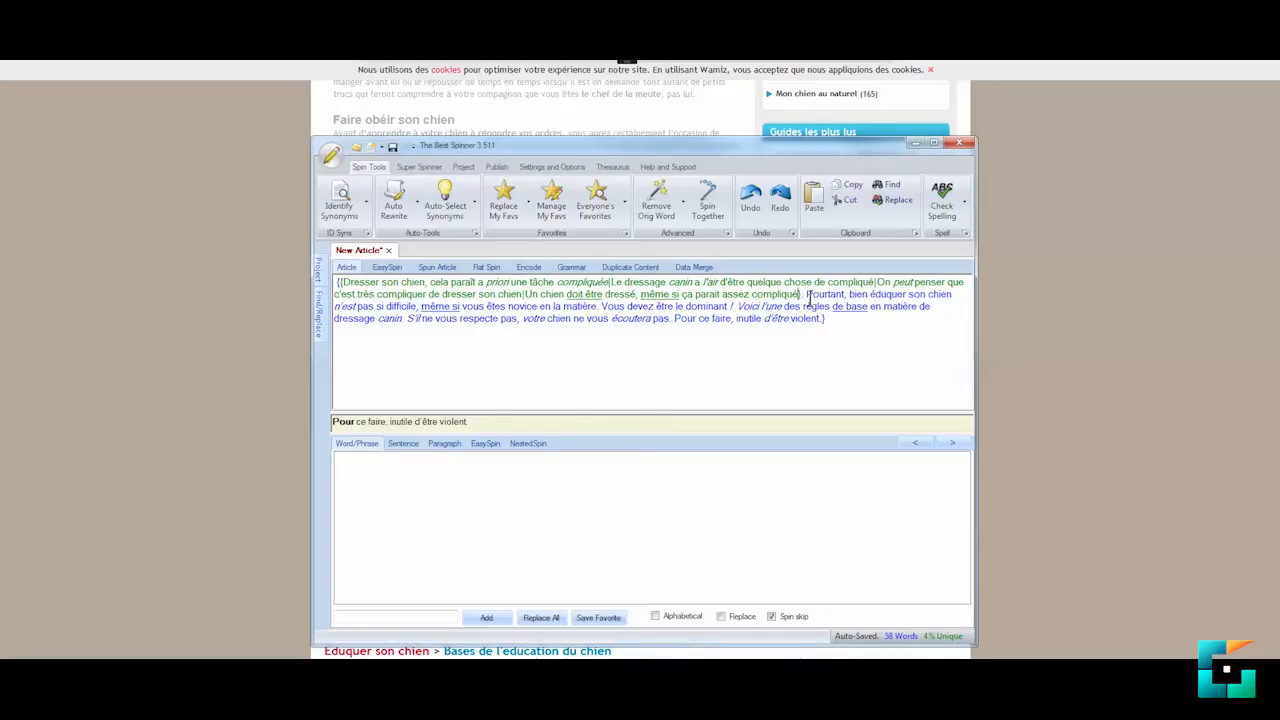
Spin the "Pourtant, bien éduquer" sentence with "Contrairement aux idées recues ça n'est pas si complexe" and "Pourtant nous allons voir que c'est très simple"
left_click_drag(806, 294, 876, 294)
left_click_drag(677, 308, 599, 309)
left_click(385, 480, "ctrl")
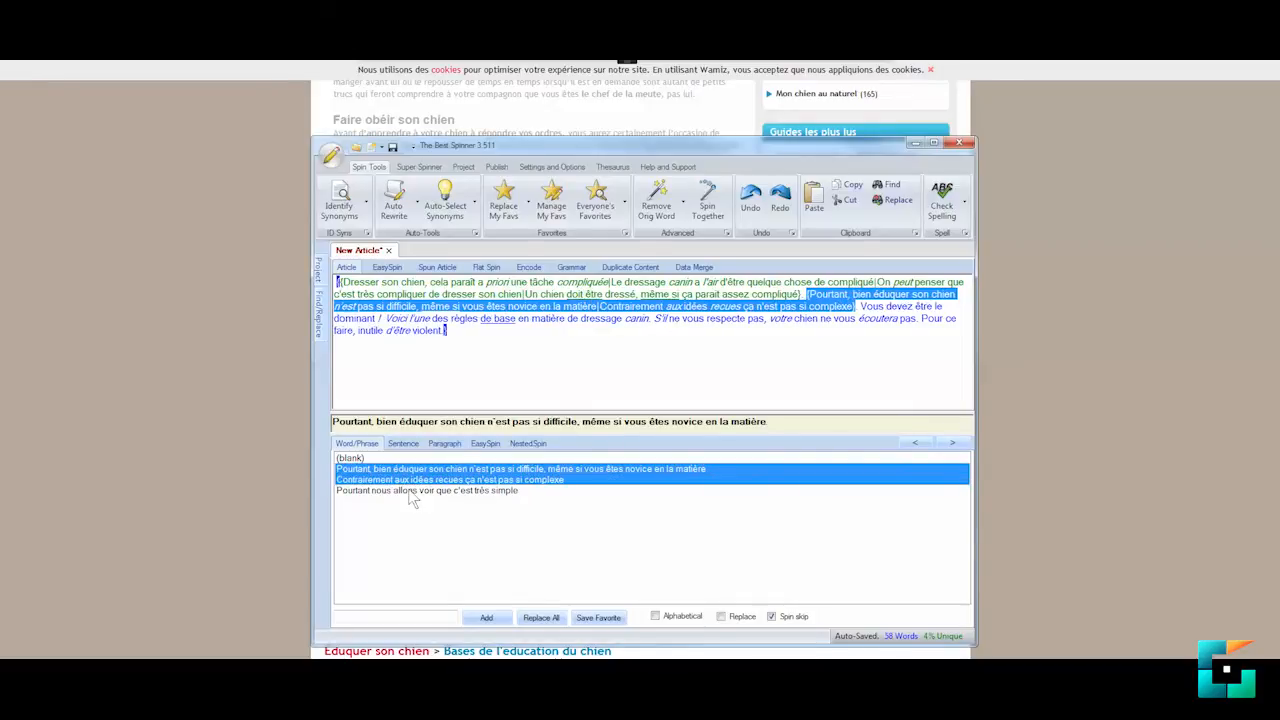
left_click(393, 491, "ctrl")
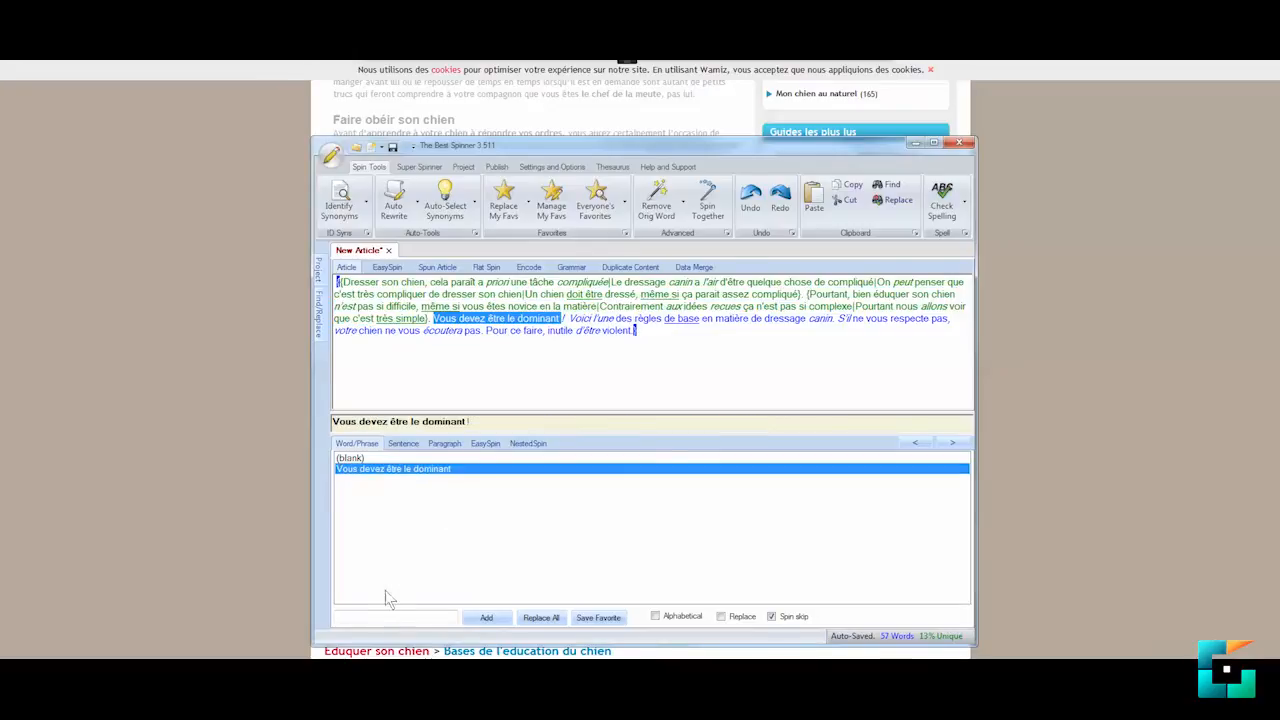
Spin "Vous devez être le dominant" with the alternatives "Vous ne devez pas être dominé" and "Vous devez être le chef de meute"
left_click(351, 613)
type("Vous ne devez pas être dominé")
left_click(486, 617)
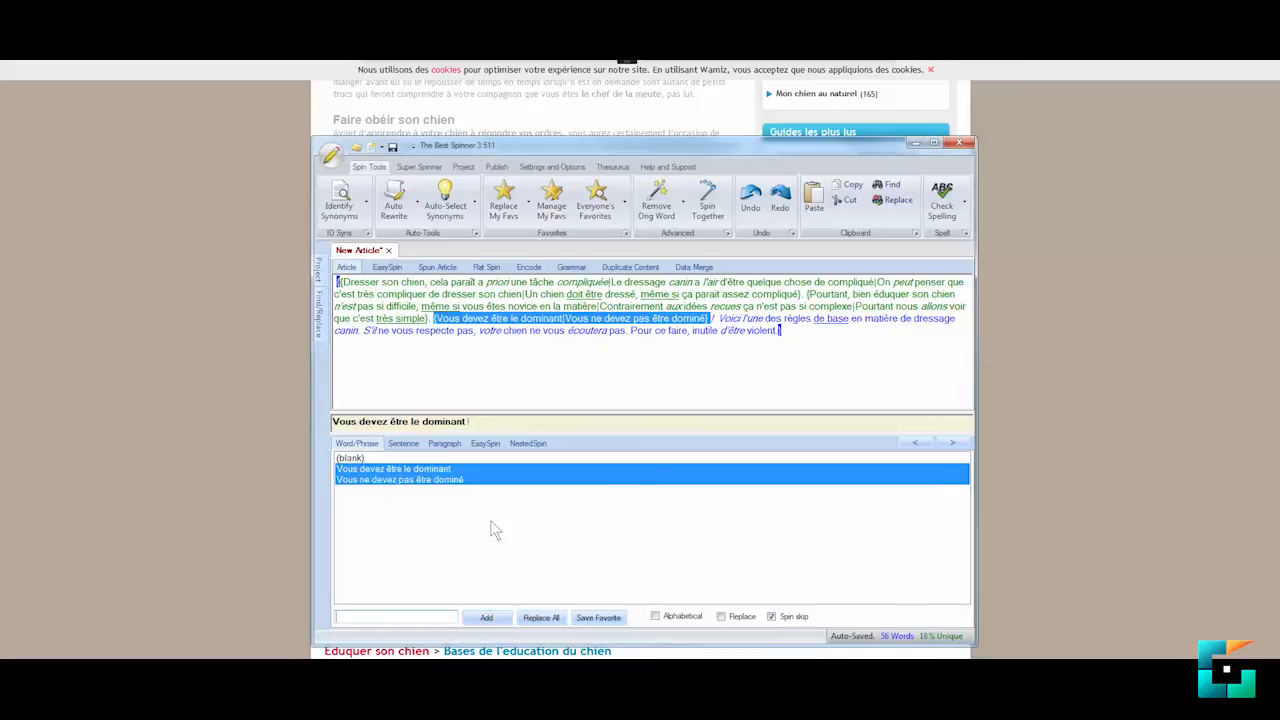
type("Vous devez être le chef de meute")
key("Return")
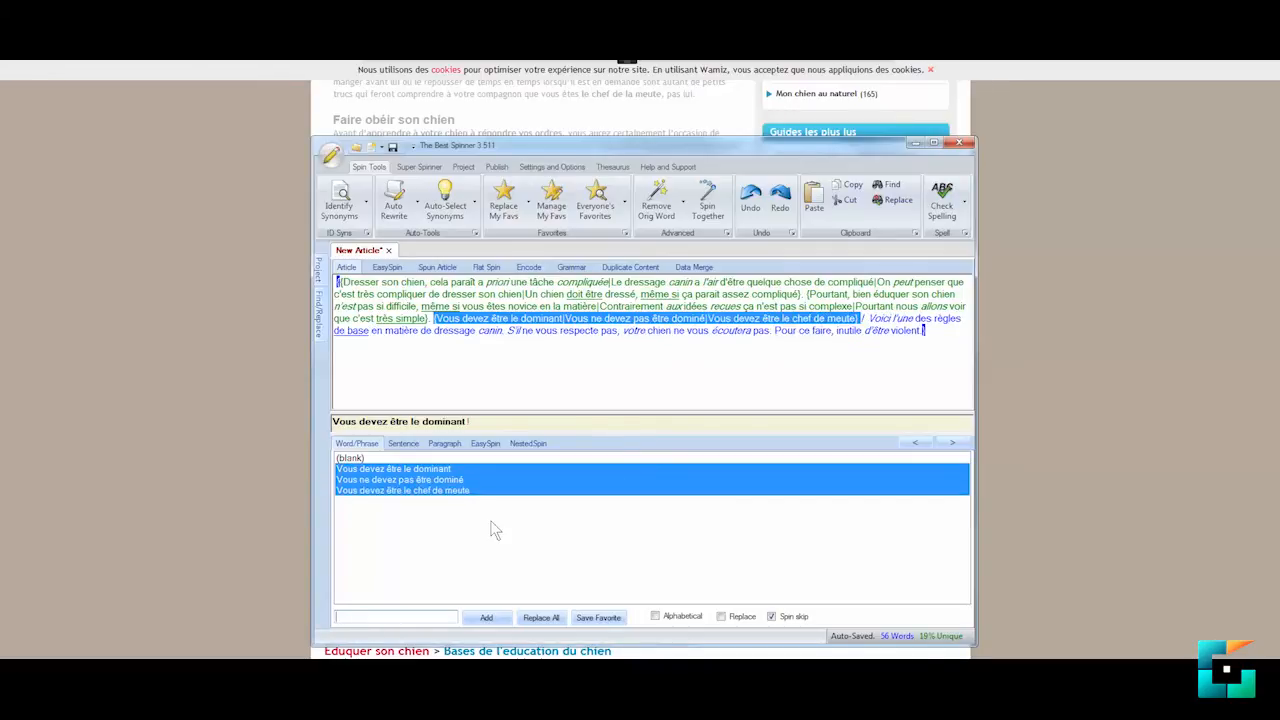
Add "N'oubliez pas que le chef de meute, c'est vous" as another alternative for "Vous devez être le dominant"
type("N'oubliez pa")
type("s que le chef de")
type(" meute, c'e")
type("st vous")
key("Return")
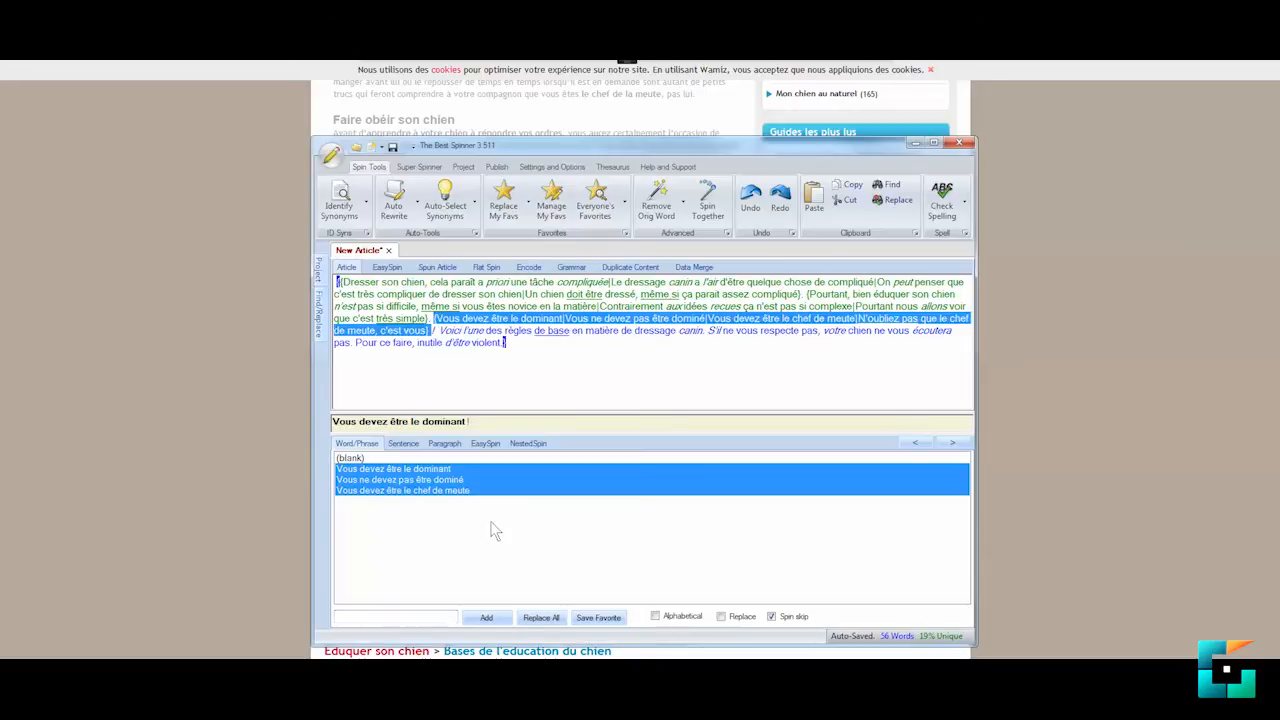
left_click(516, 390)
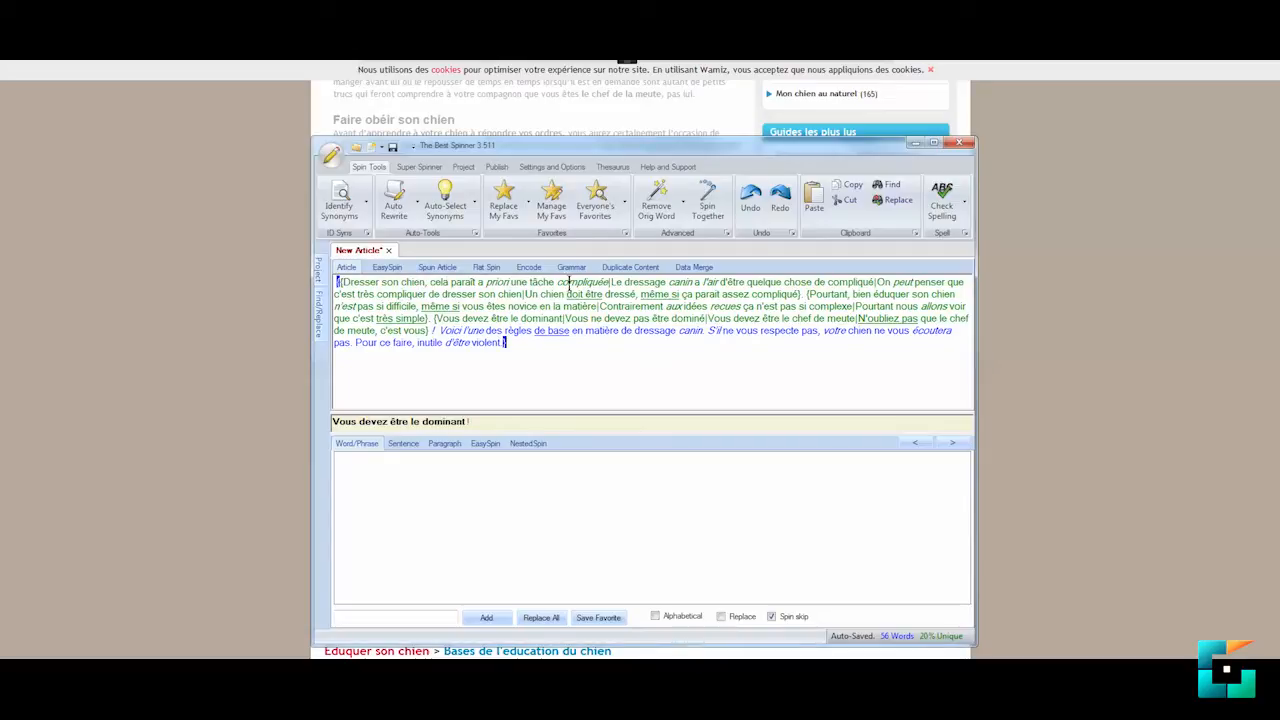
Try to add "Apprendre des tours à son chien" as a nested alternative for the opening "Dresser son chien"
left_click_drag(338, 282, 424, 282)
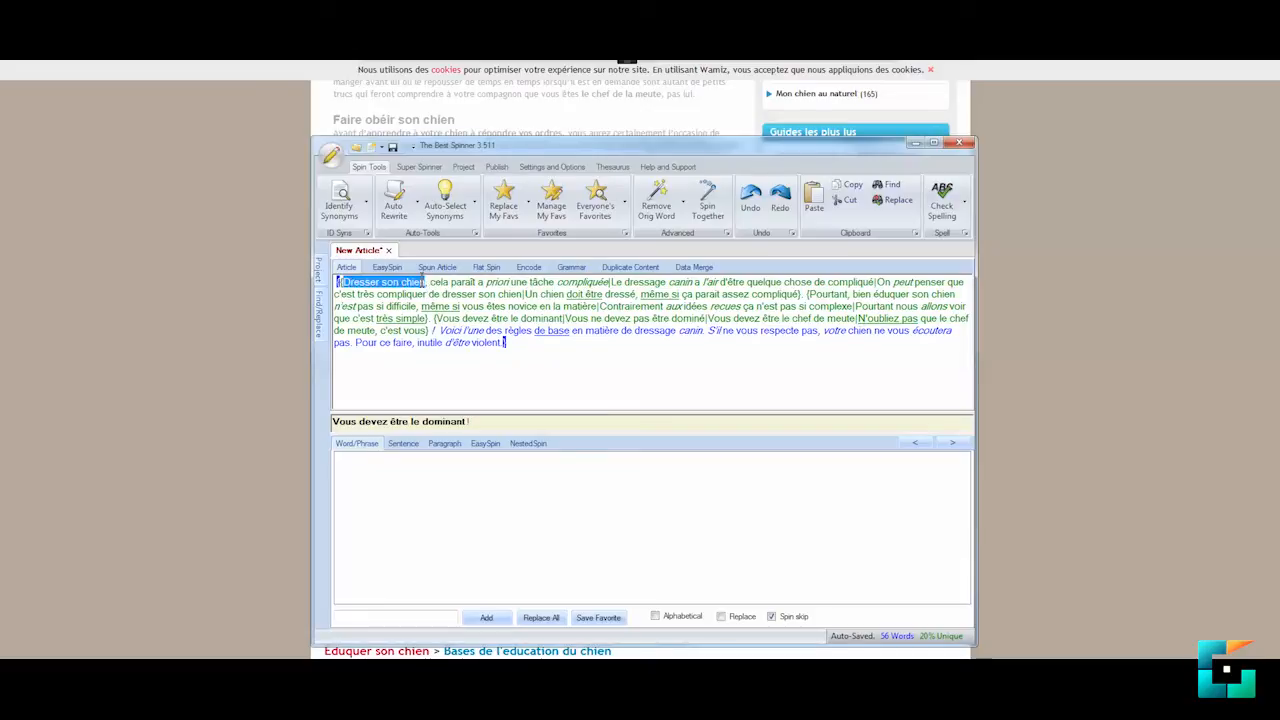
left_click(391, 616)
type("Apprendre")
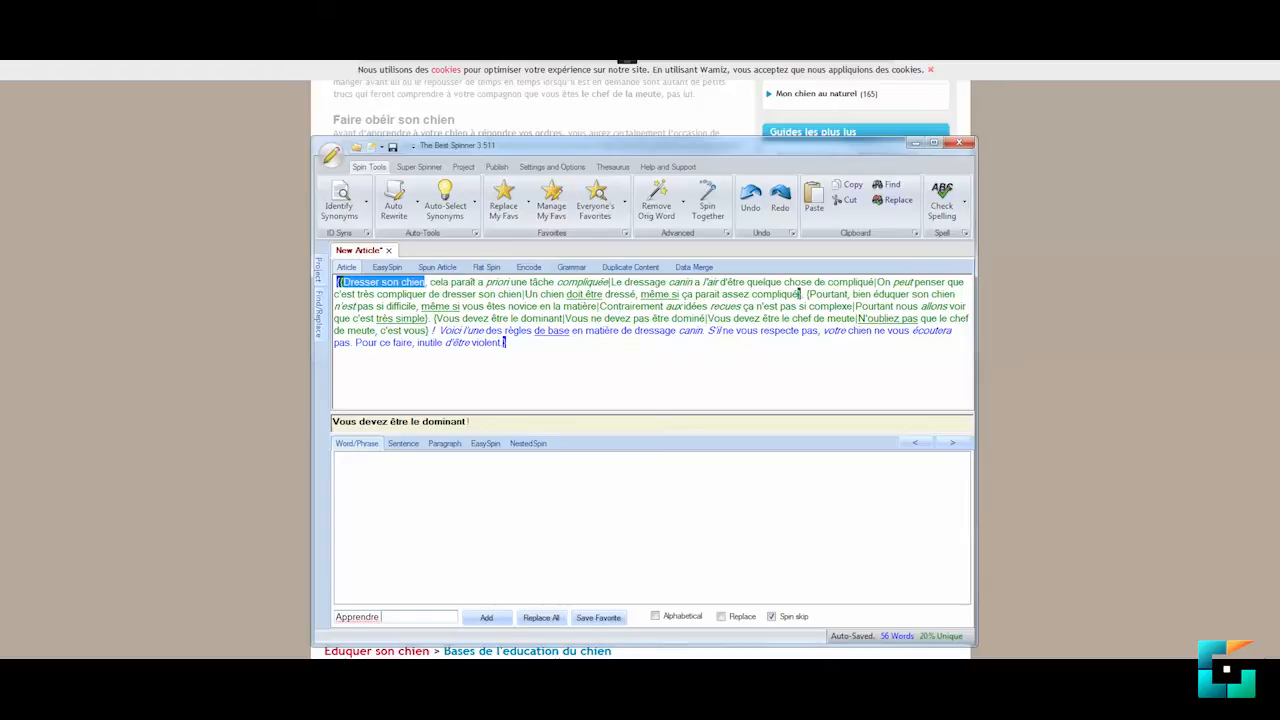
type("à dresser son chien")
key("Return")
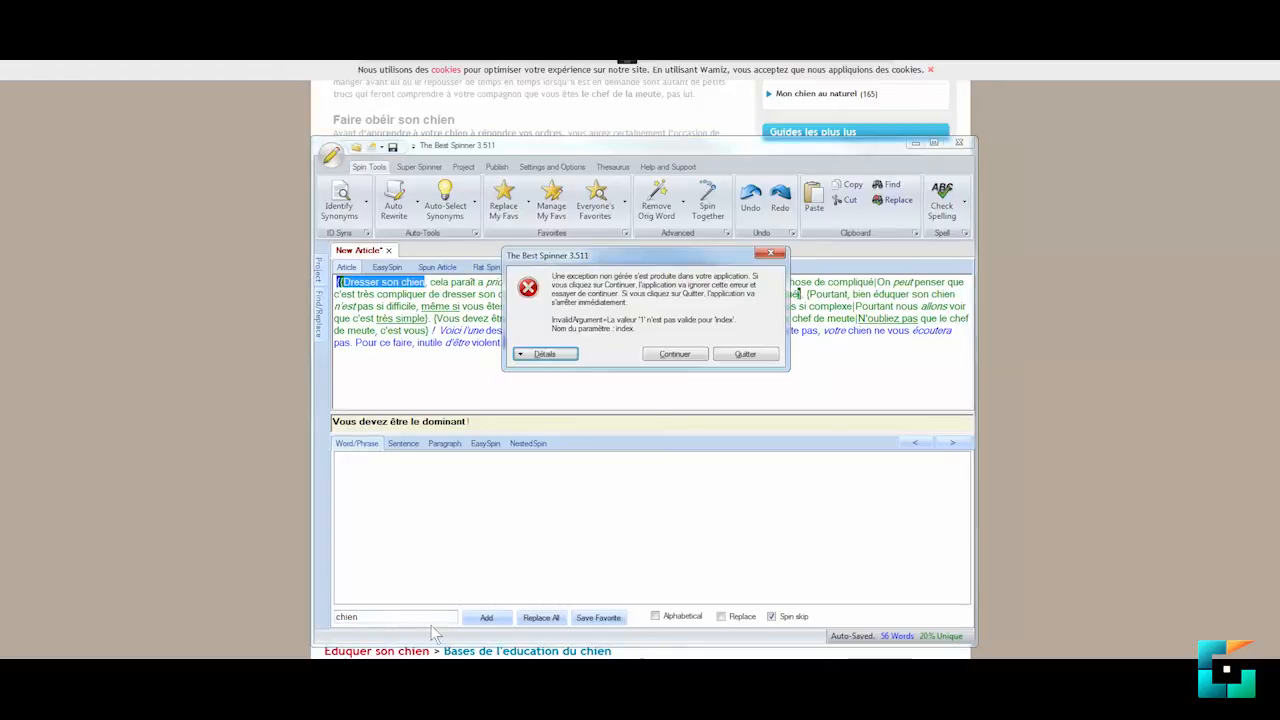
left_click(683, 358)
left_click(678, 355)
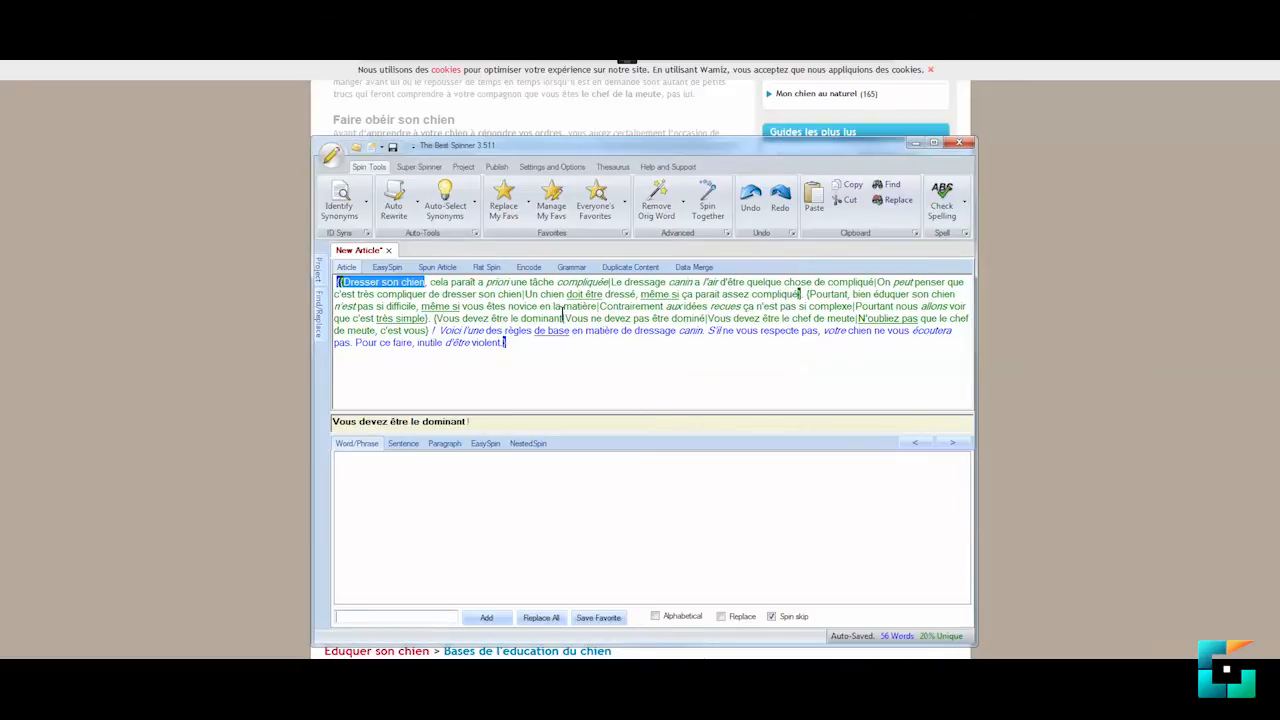
Try to add "complexe" as a nested alternative for "compliquée" in the opening sentence
left_click(581, 282)
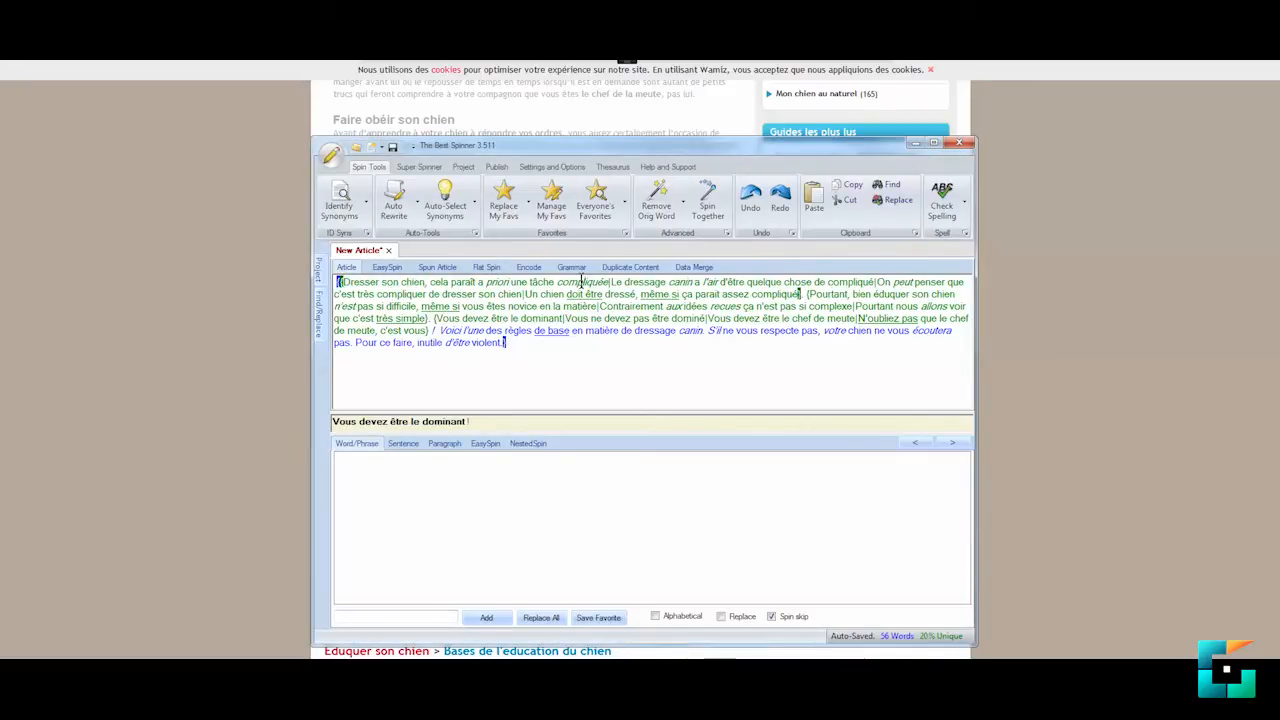
double_click(581, 282)
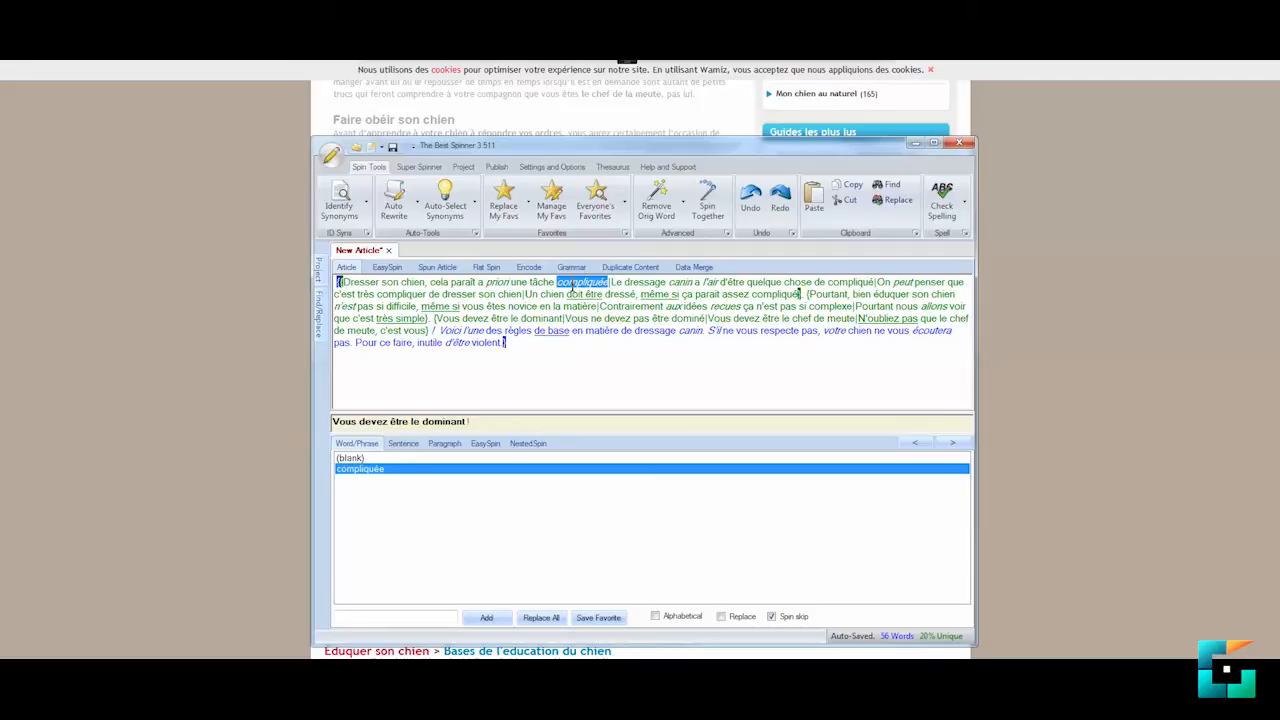
left_click(414, 617)
type("toto")
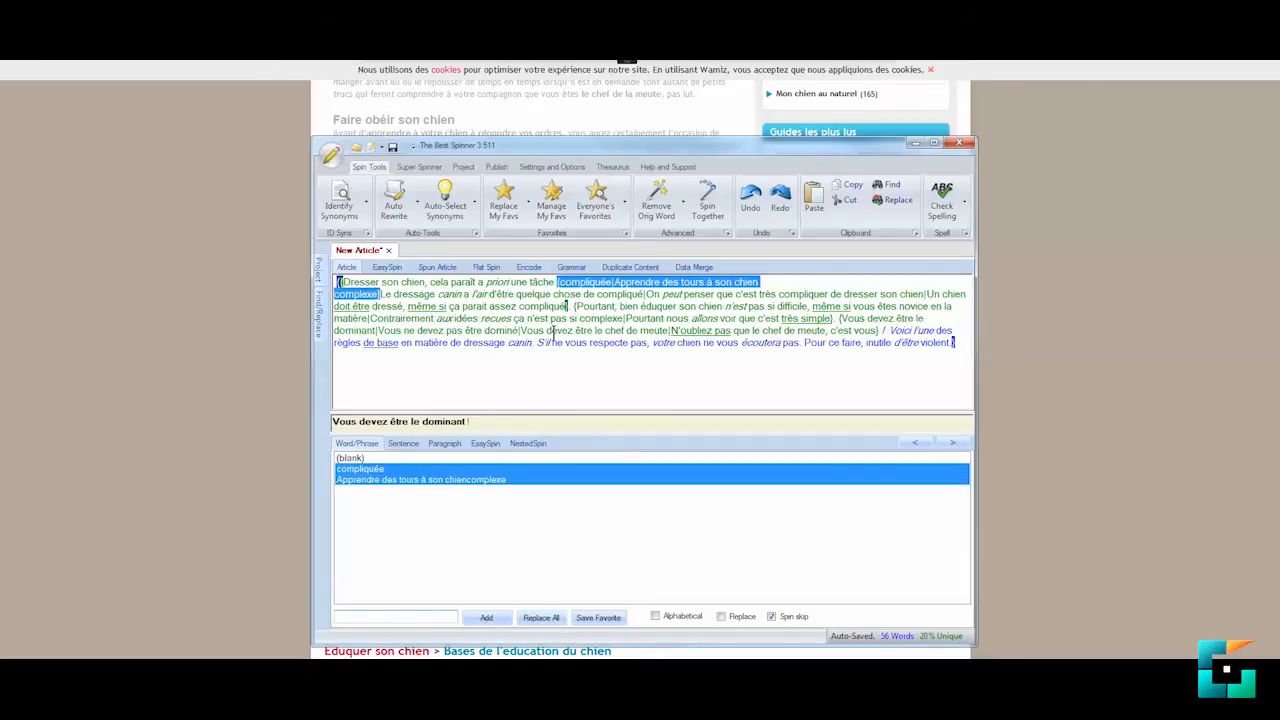
left_click(528, 313)
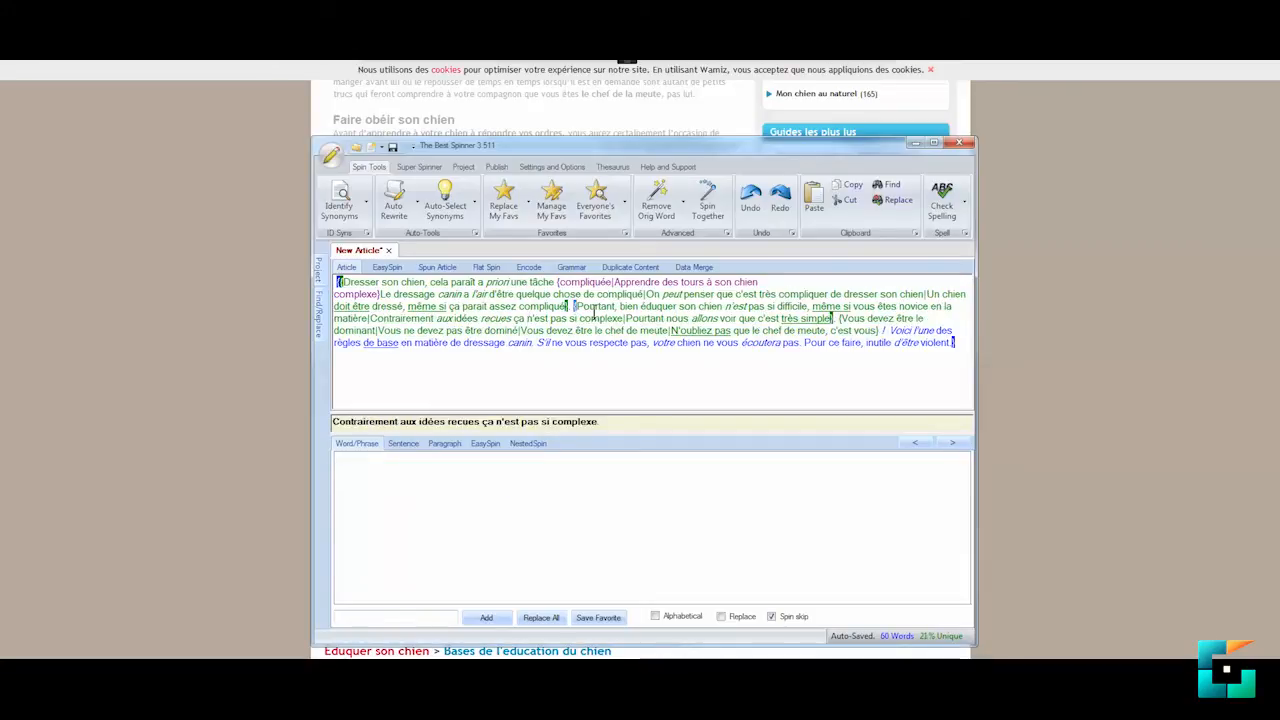
Undo the "compliquée" spin and the spins of the "Vous devez être le dominant" and "Pourtant" sentences
key("ctrl+z")
key("ctrl+z")
key("ctrl+z")
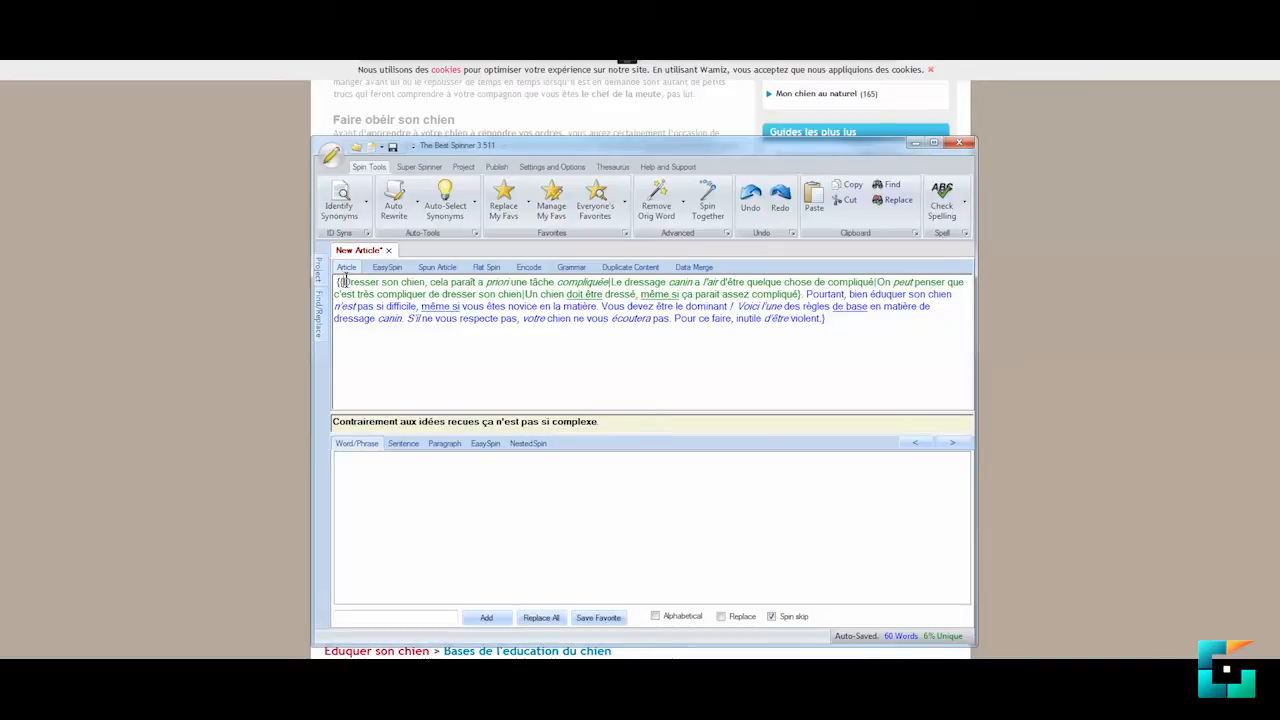
Spin the opening "Dresser son chien" with the nested alternative "Apprendre des tours à son chien"
left_click_drag(343, 282, 424, 282)
left_click(363, 617)
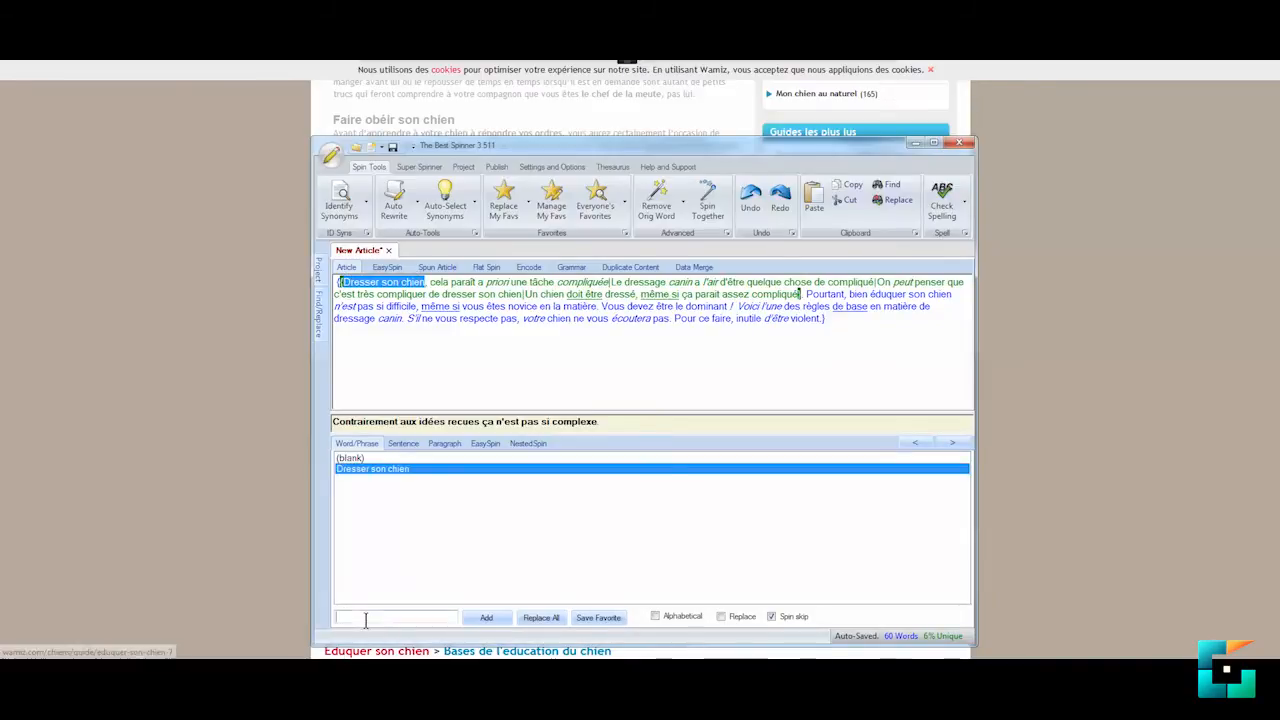
type("Apprende de")
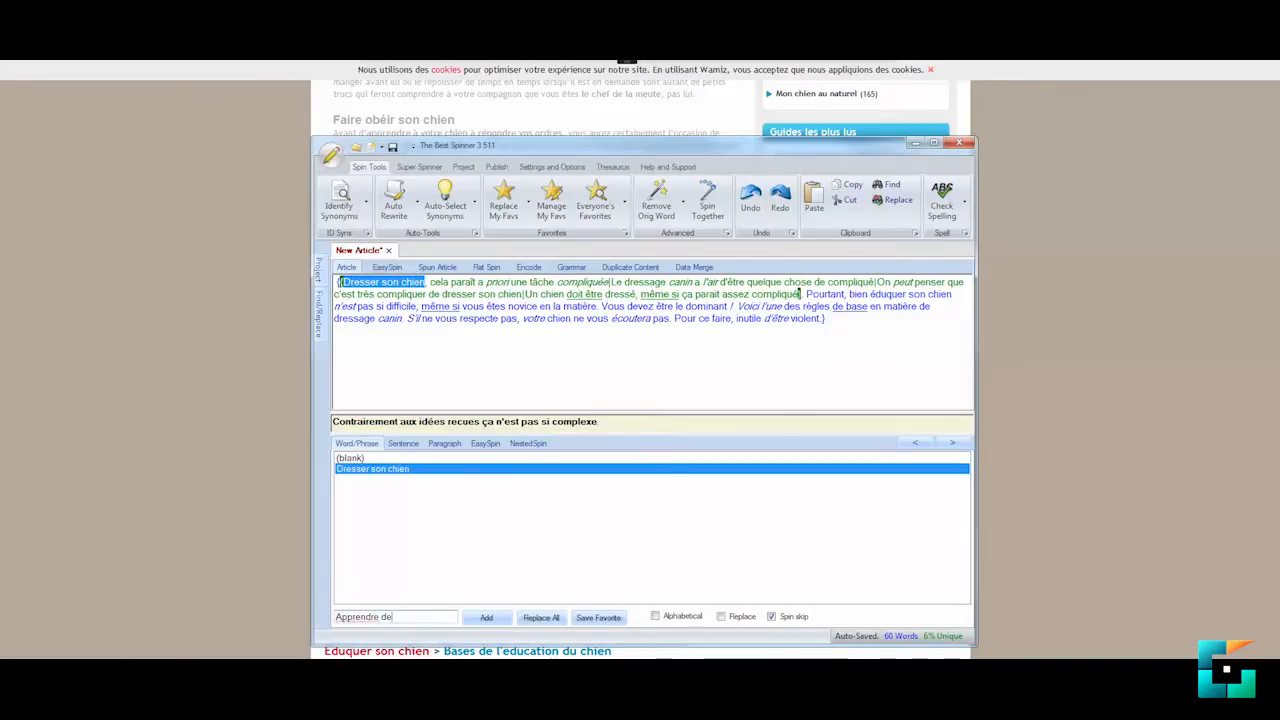
type("s tours à son che")
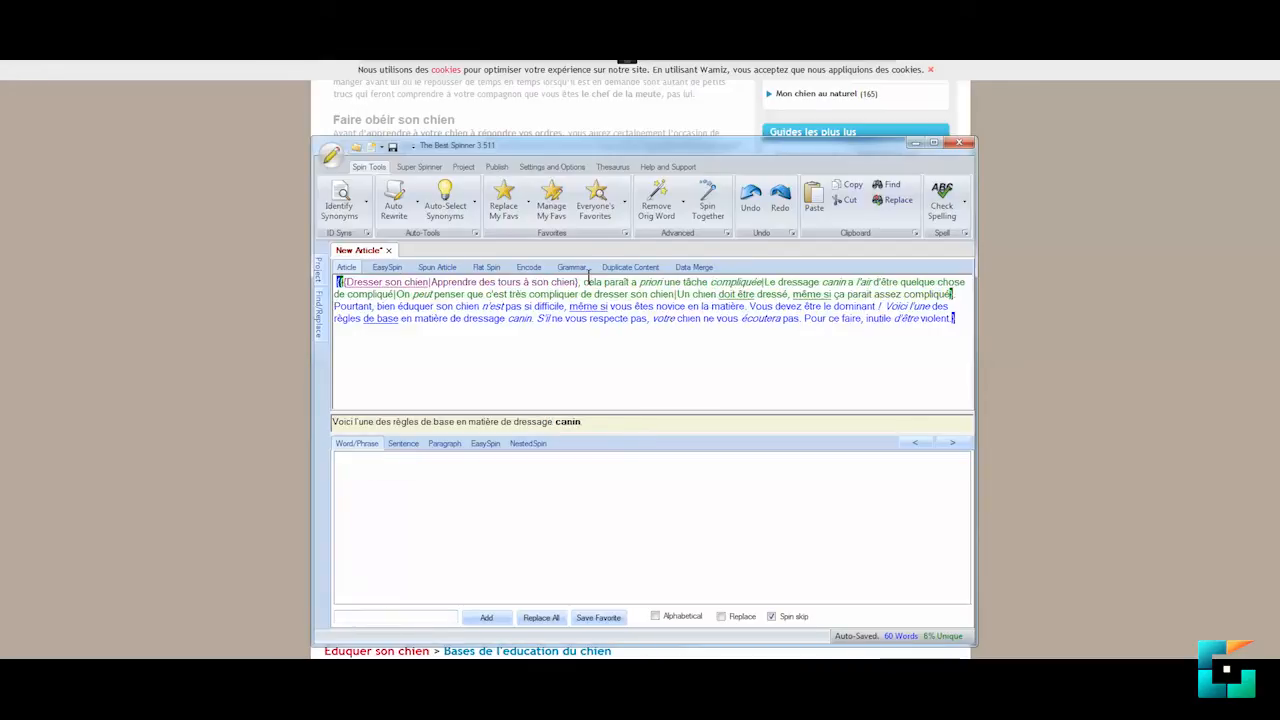
Nest a spin of "cela paraît a priori une tâche compliquée" with "Ca a l'air d'etre tres complexe" and "il parait que c'est pas facile"
left_click_drag(582, 283, 762, 282)
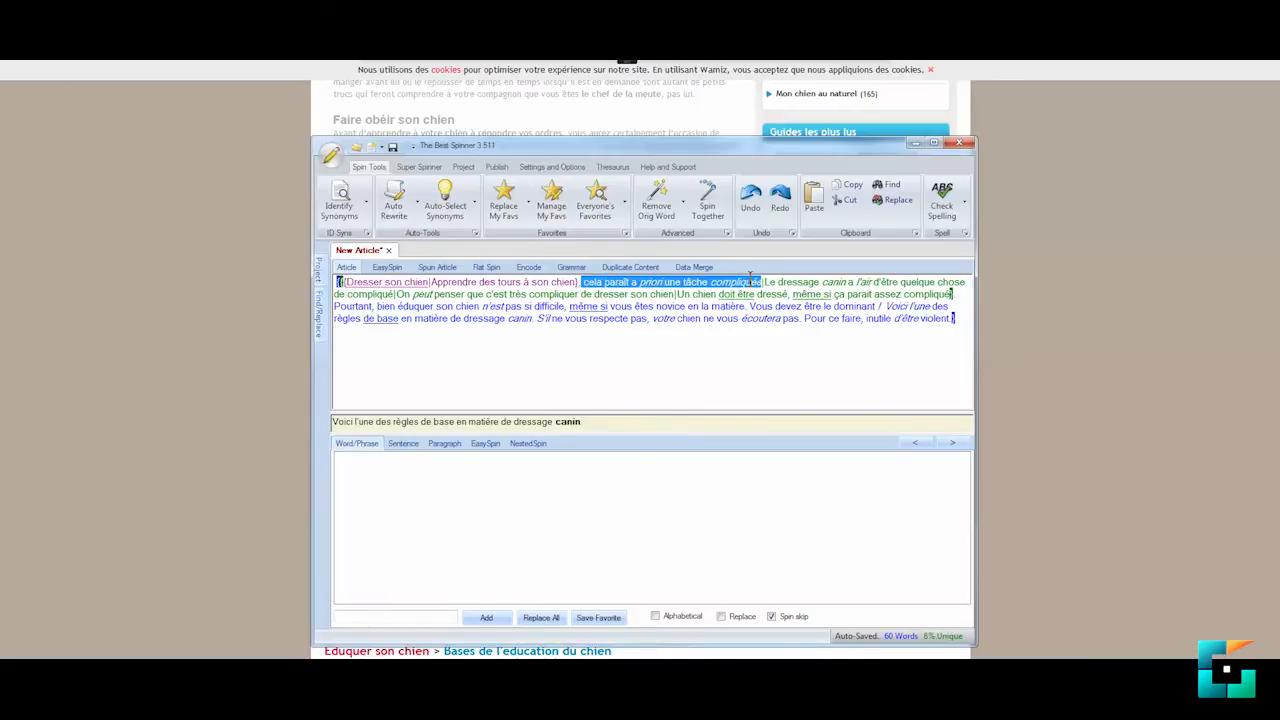
left_click(388, 617)
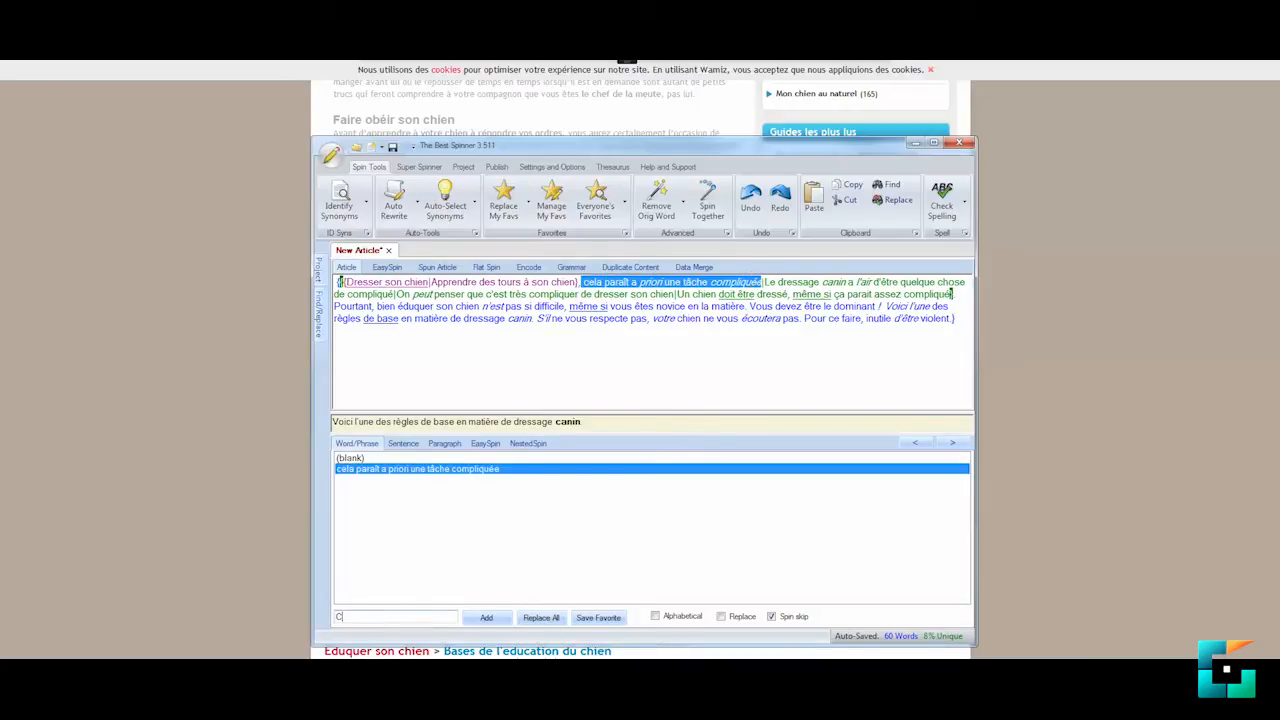
type("Ca a l'air d'etre tres complexe")
key("Return")
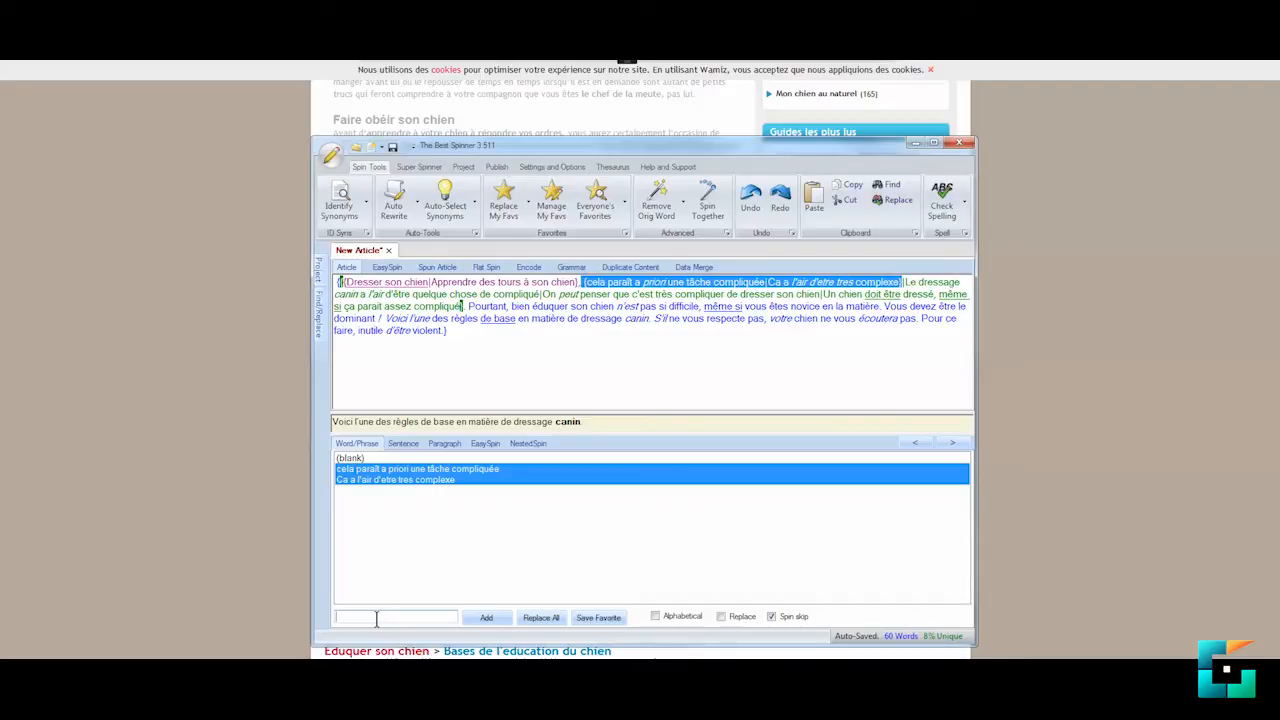
type("il parait que c'est pas facile")
key("Return")
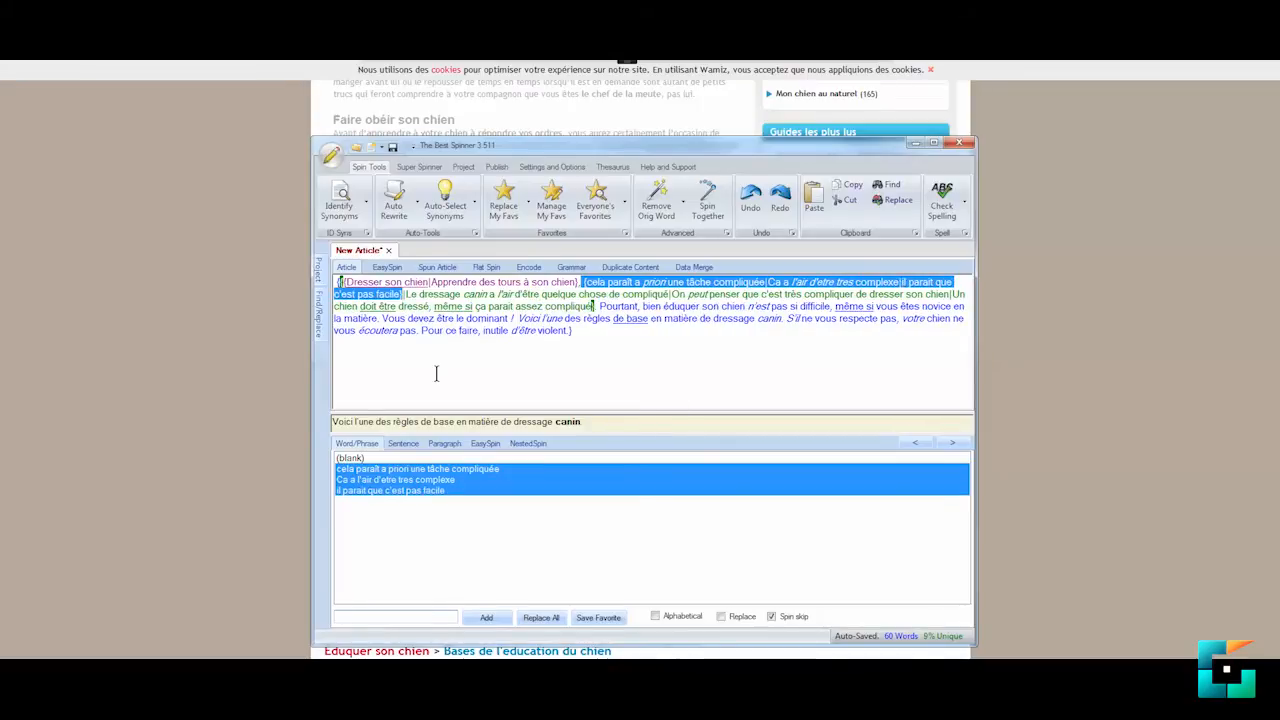
left_click(441, 377)
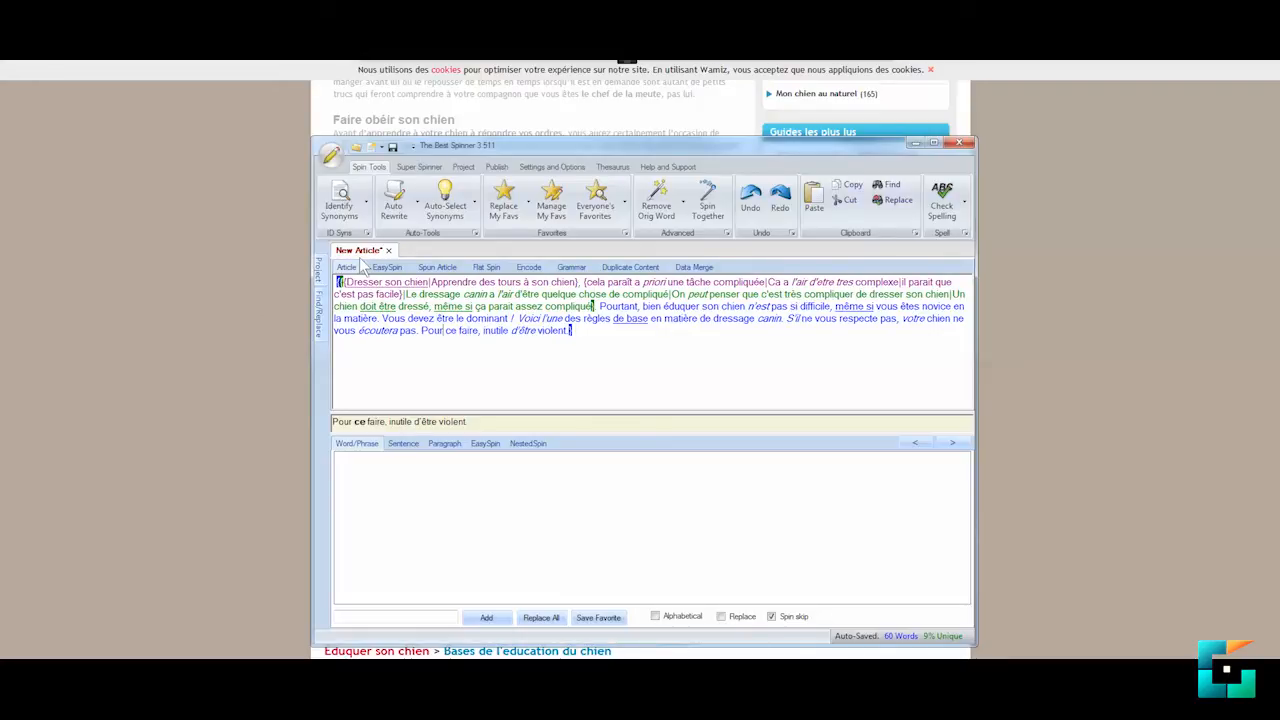
Spin the word "chien" in "Apprendre des tours à son chien" with the synonyms chiot, molosse, roquet and clebs
double_click(563, 282)
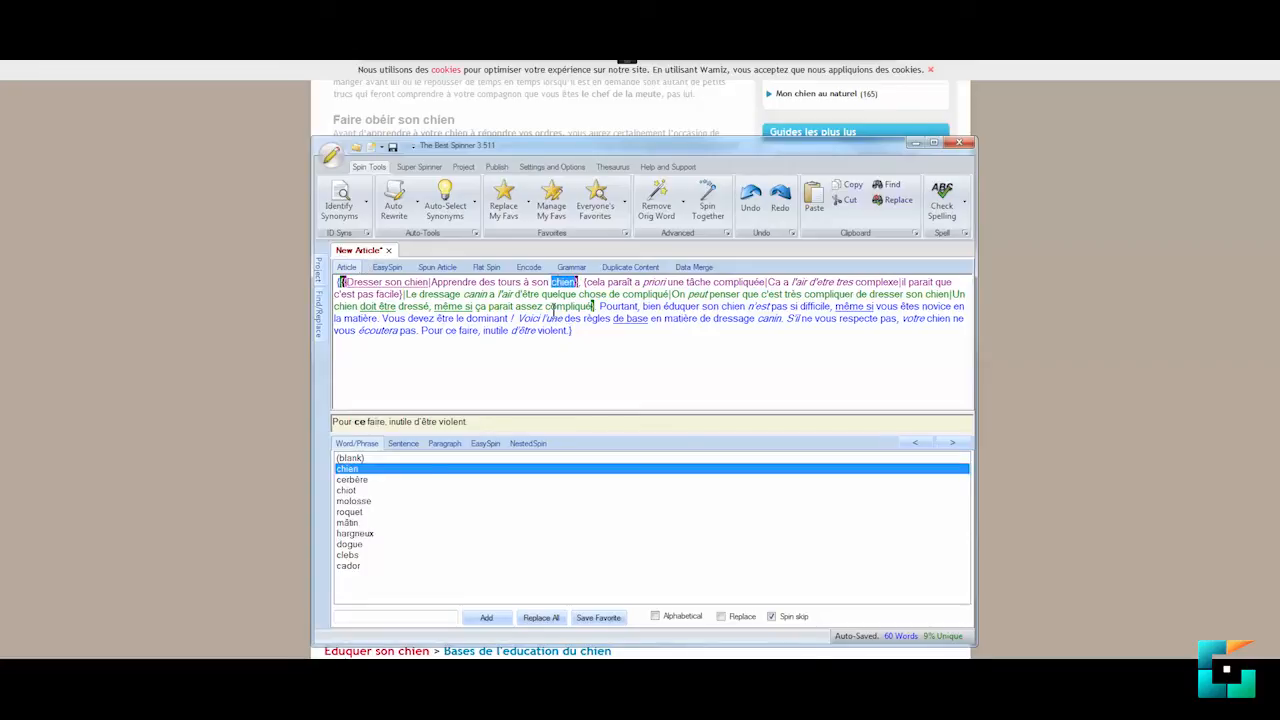
left_click(350, 490)
left_click(362, 502)
left_click(365, 511)
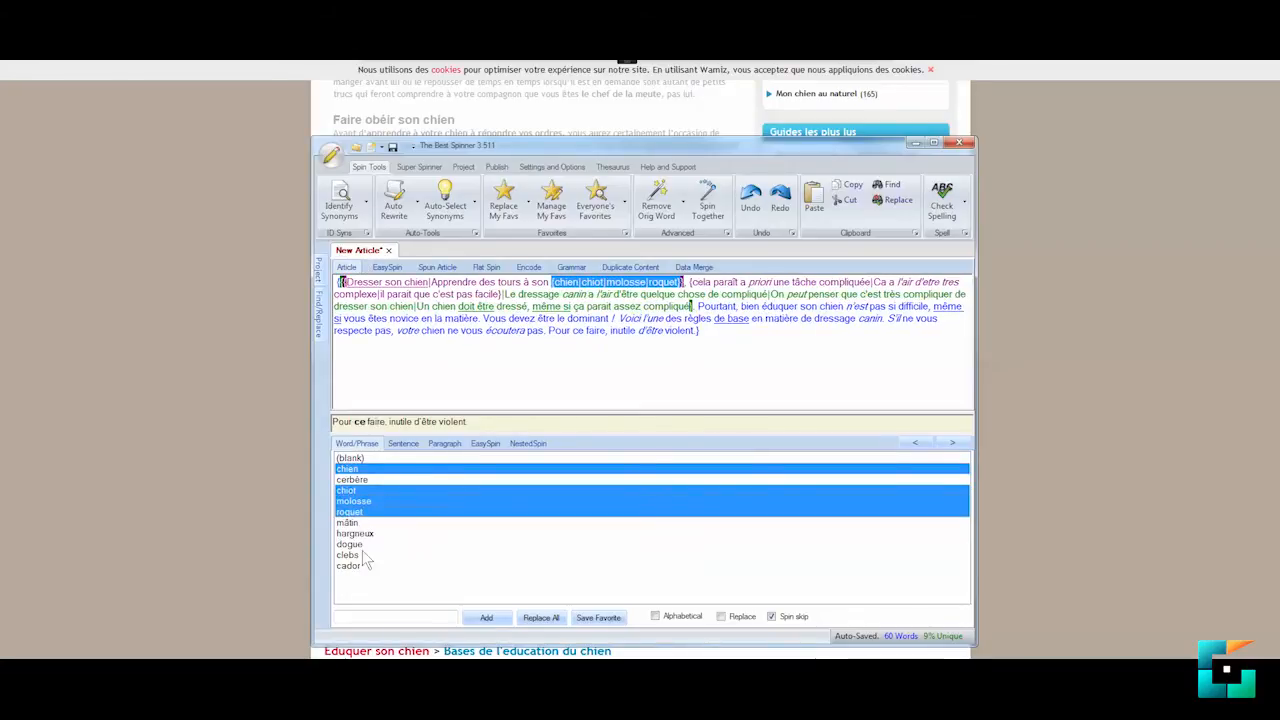
left_click(356, 556)
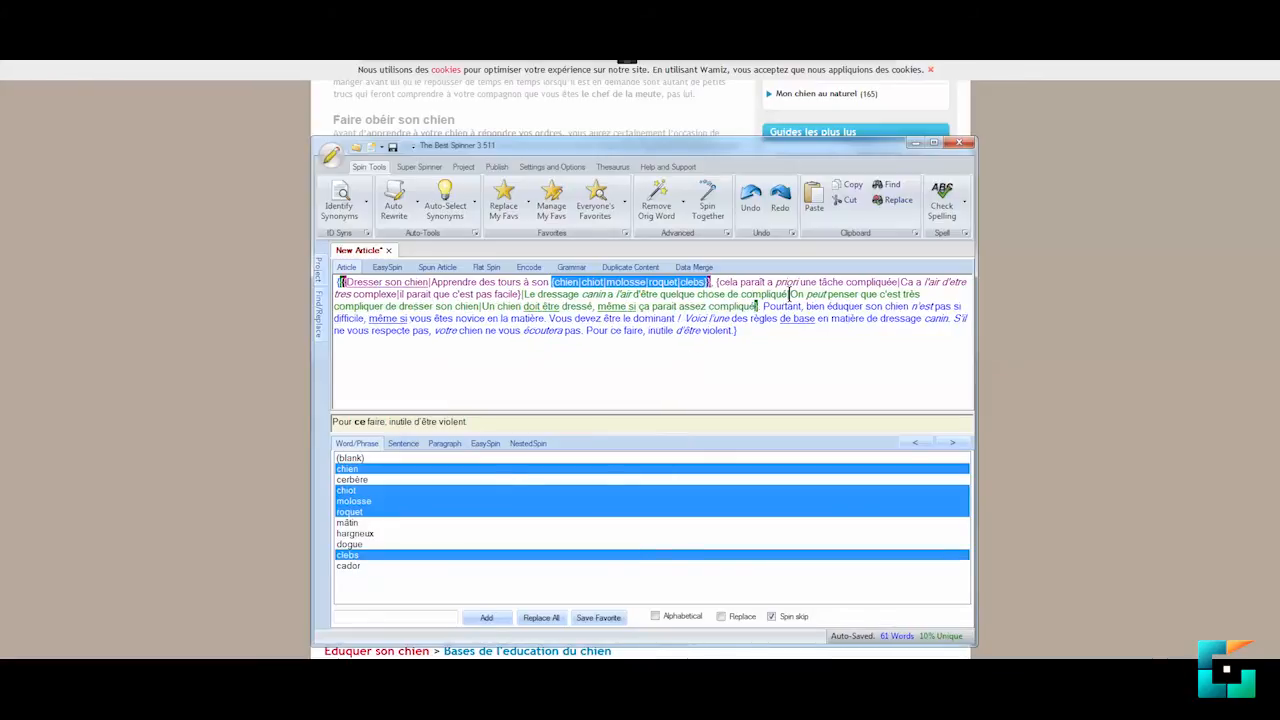
Spin "compliquée" with "complexe" and permanently remove "apprendre des tours à son chiencomplexe" from its synonyms
double_click(868, 283)
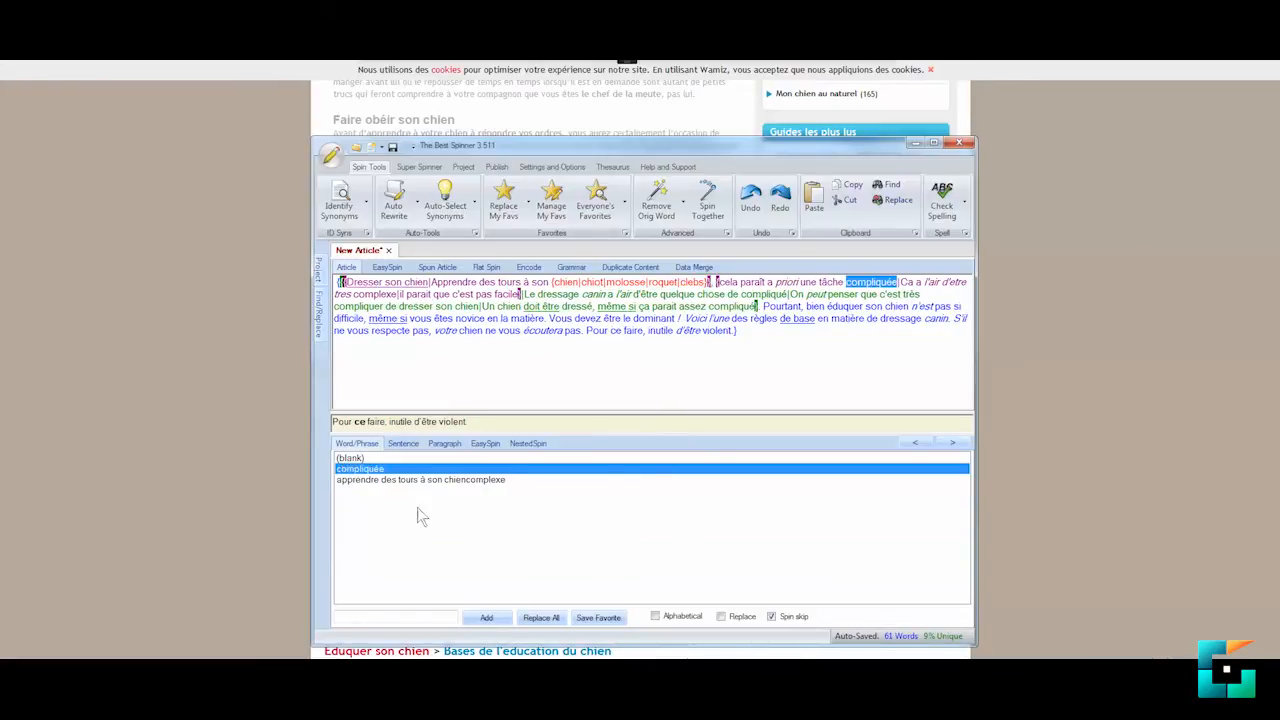
left_click(410, 617)
type("complexe")
key("Return")
right_click(451, 480)
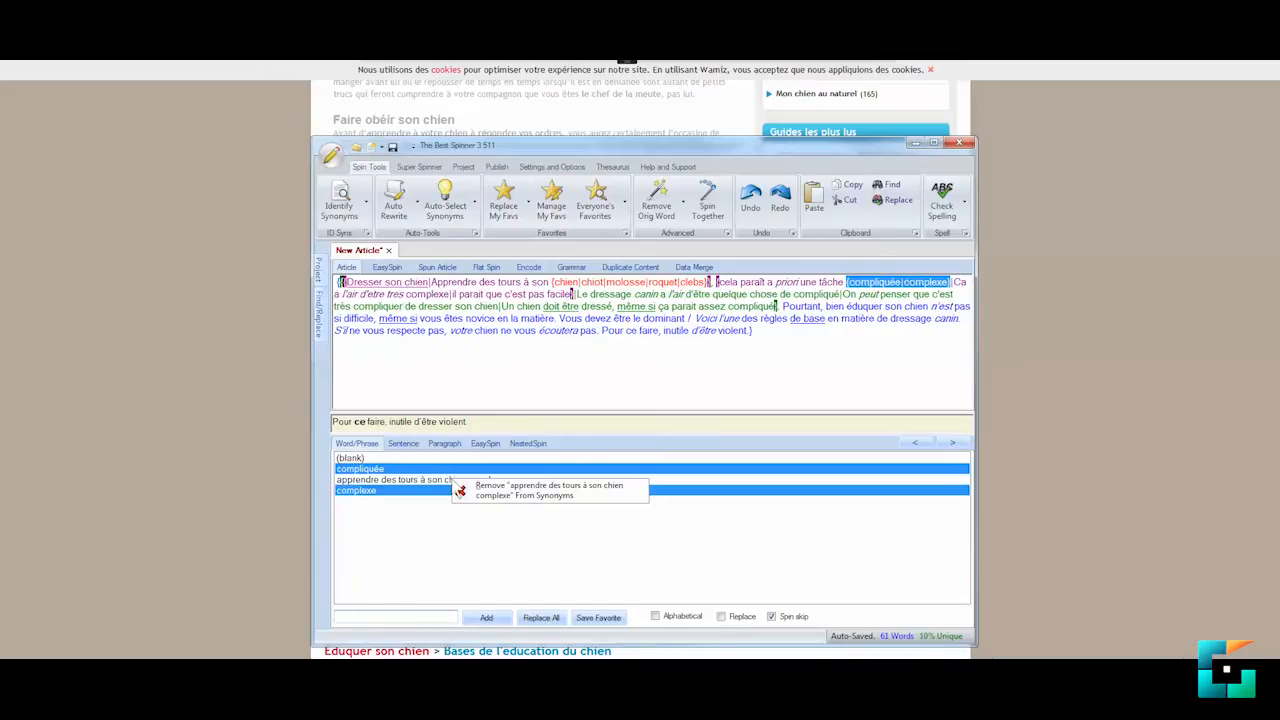
left_click(512, 495)
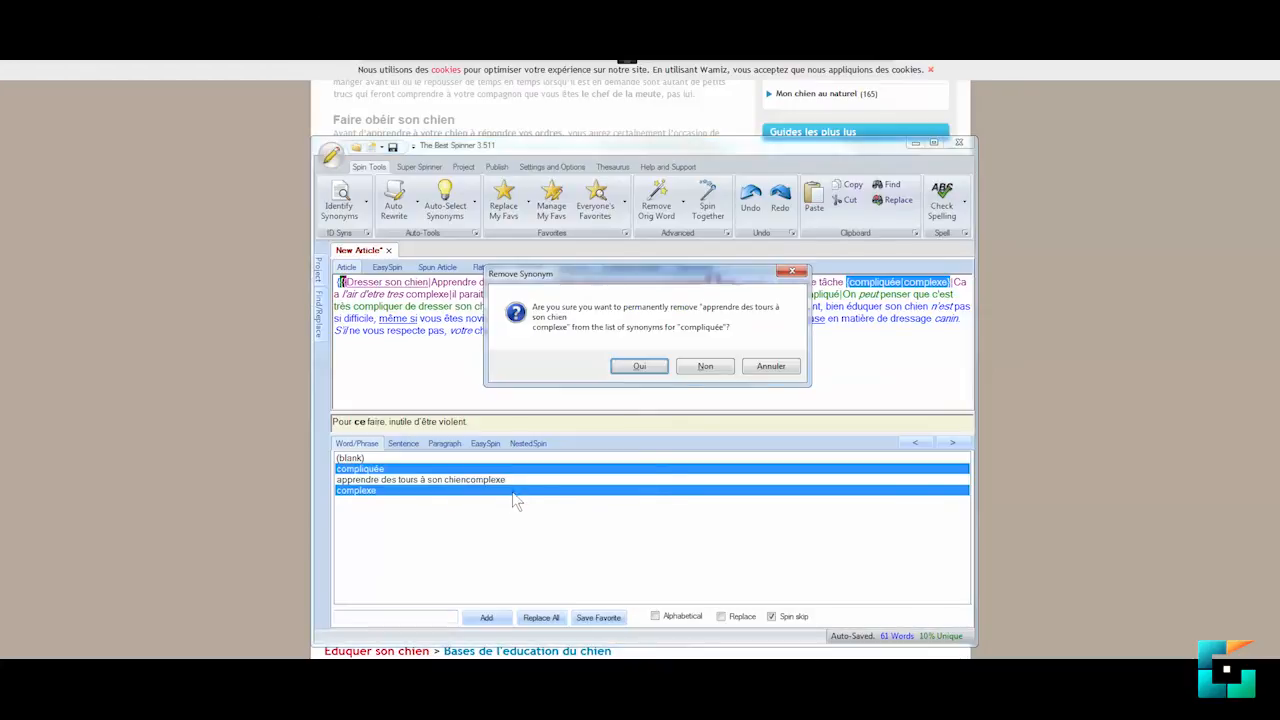
left_click(661, 365)
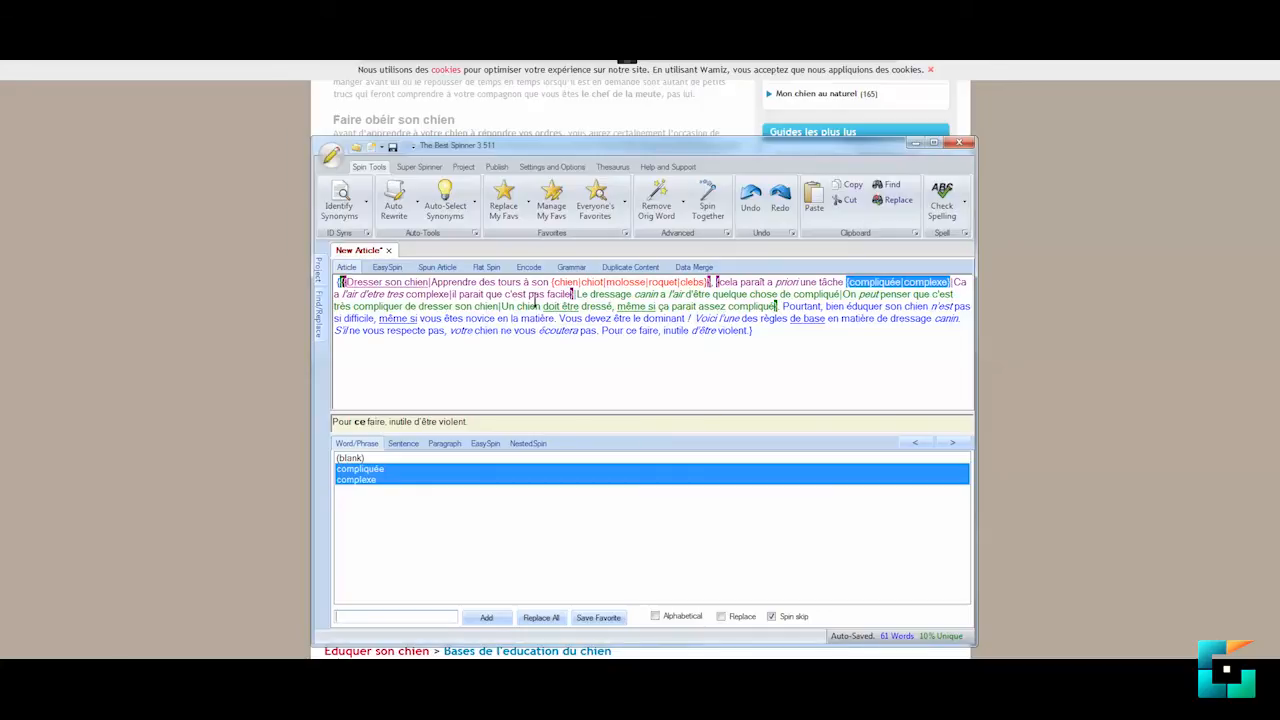
left_click(433, 369)
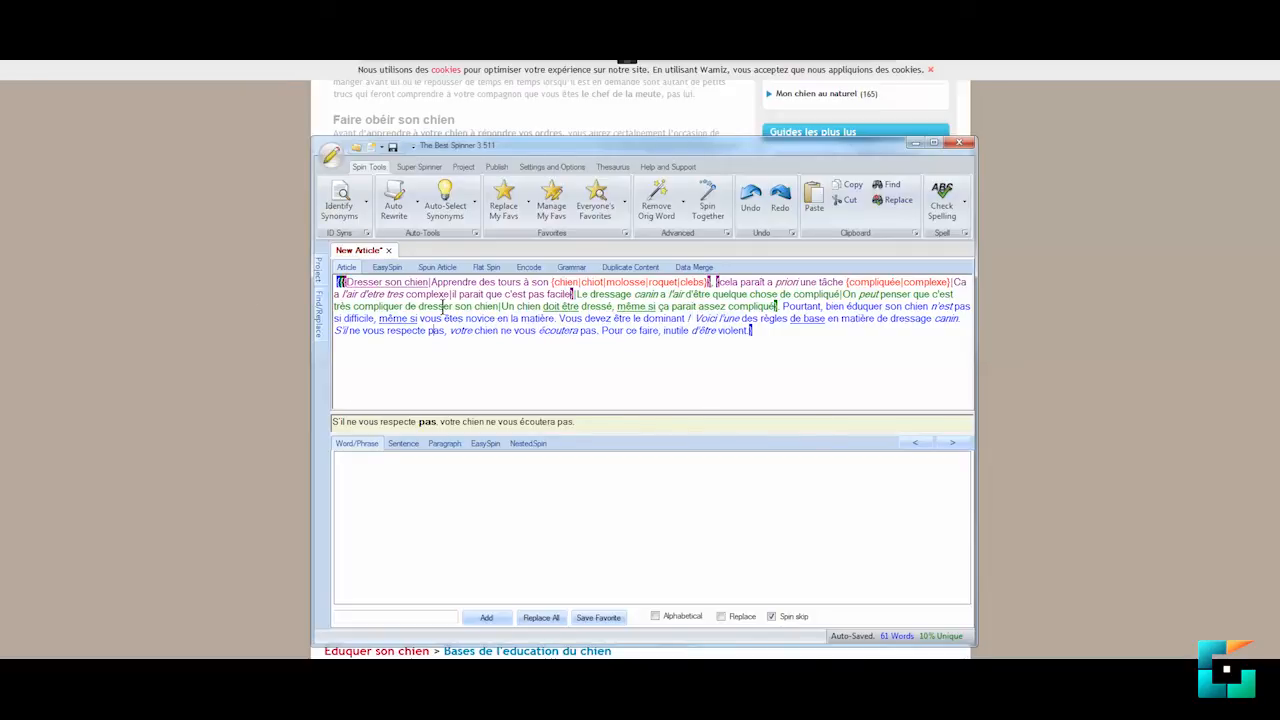
Show the nested dog-training article as plain-text spun output and generate several new spins
left_click(437, 268)
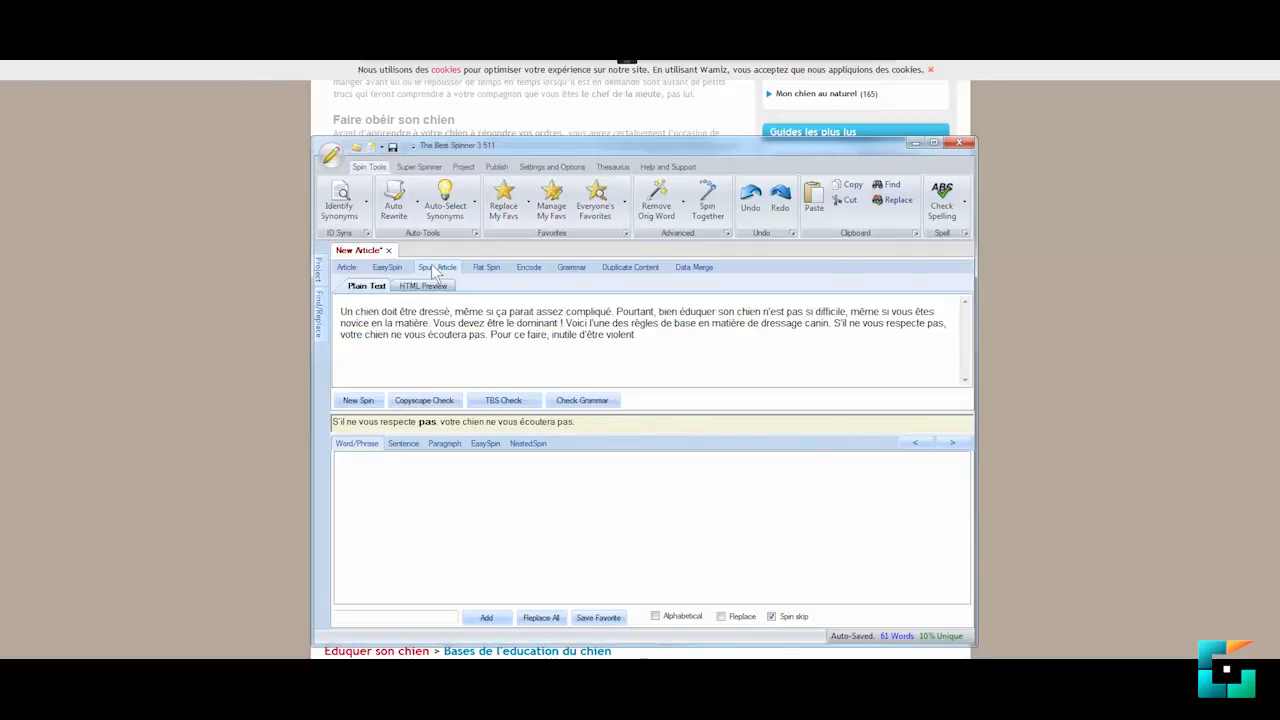
left_click(362, 402)
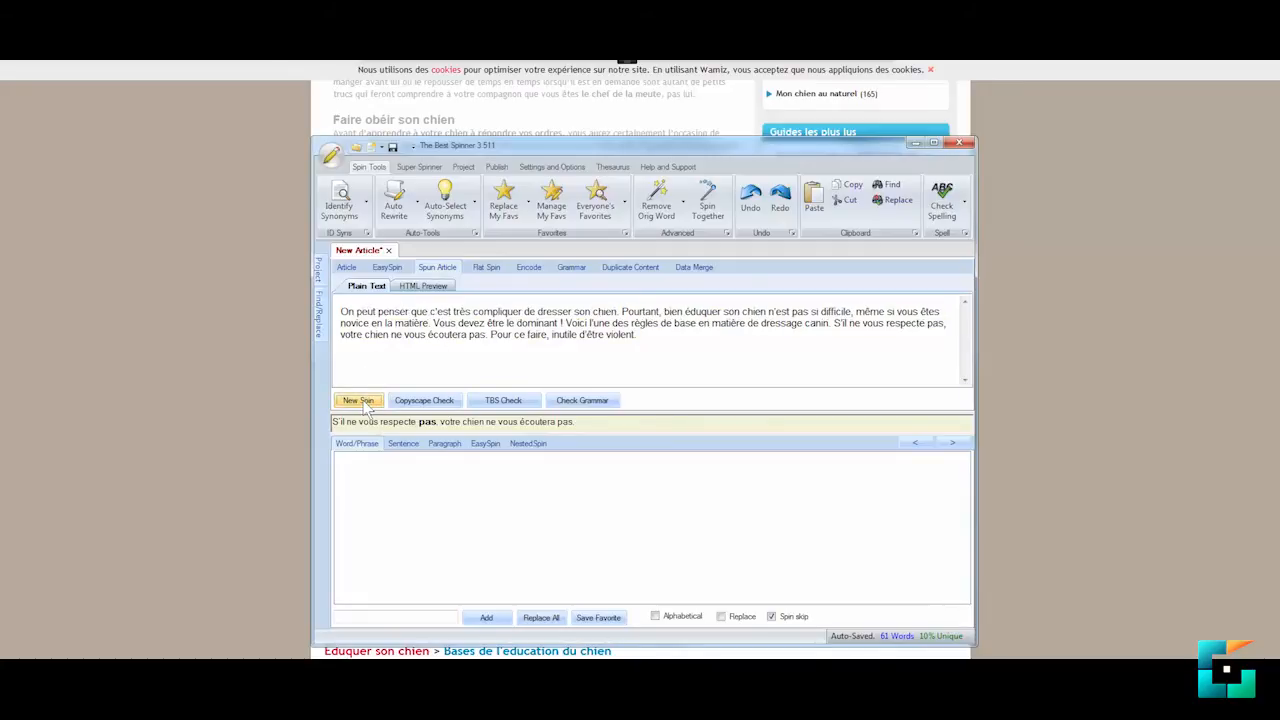
left_click(362, 401)
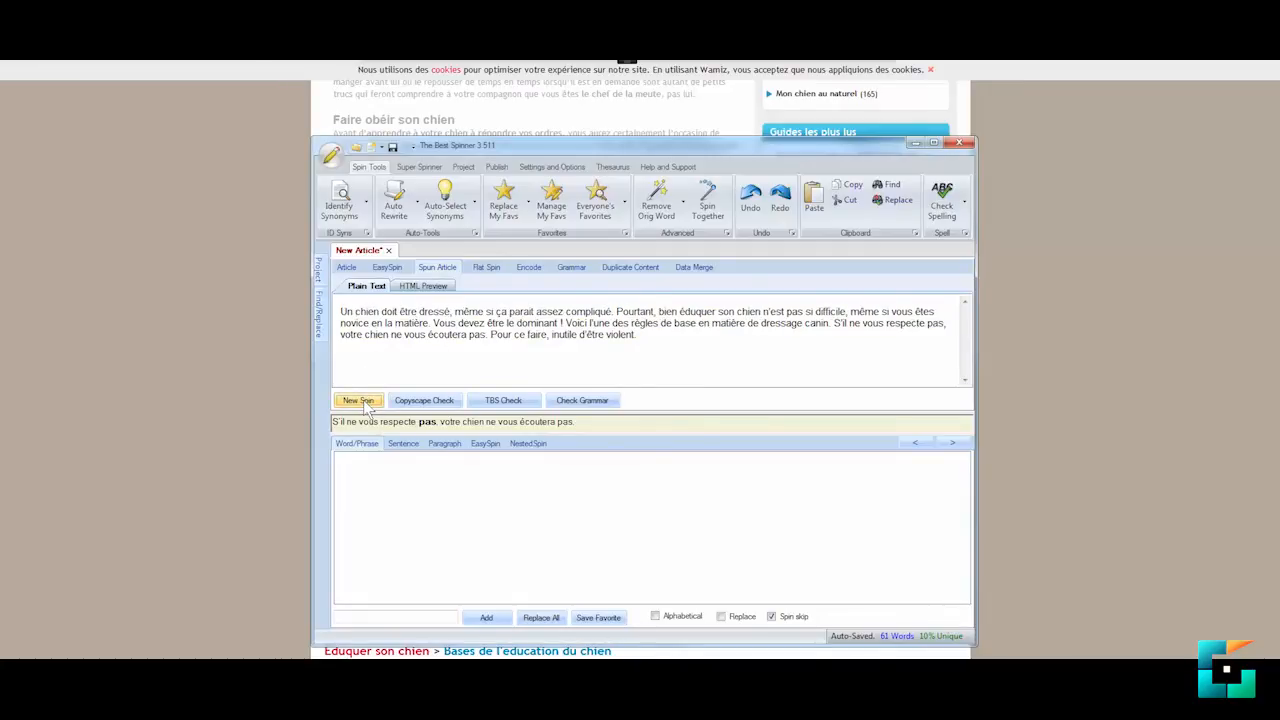
left_click(362, 401)
left_click(362, 401)
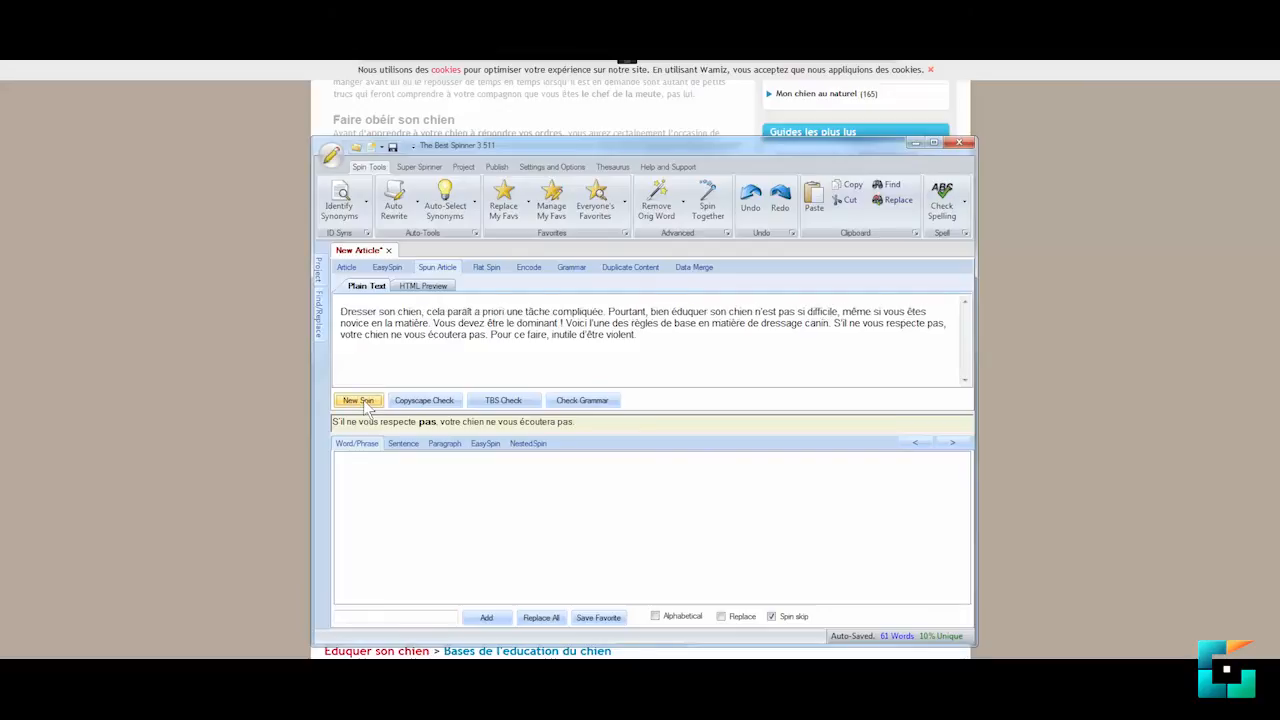
Generate three more spins of the dog-training article to compare variations of its opening sentence
left_click(362, 401)
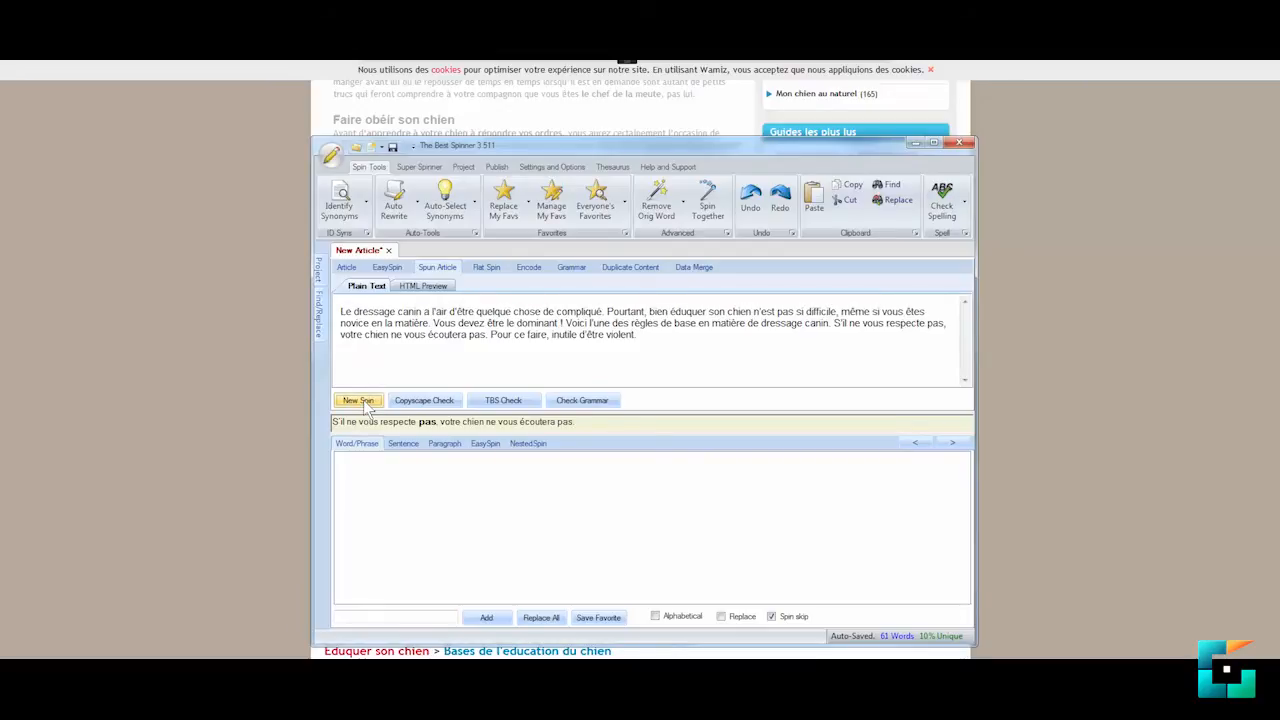
left_click(362, 401)
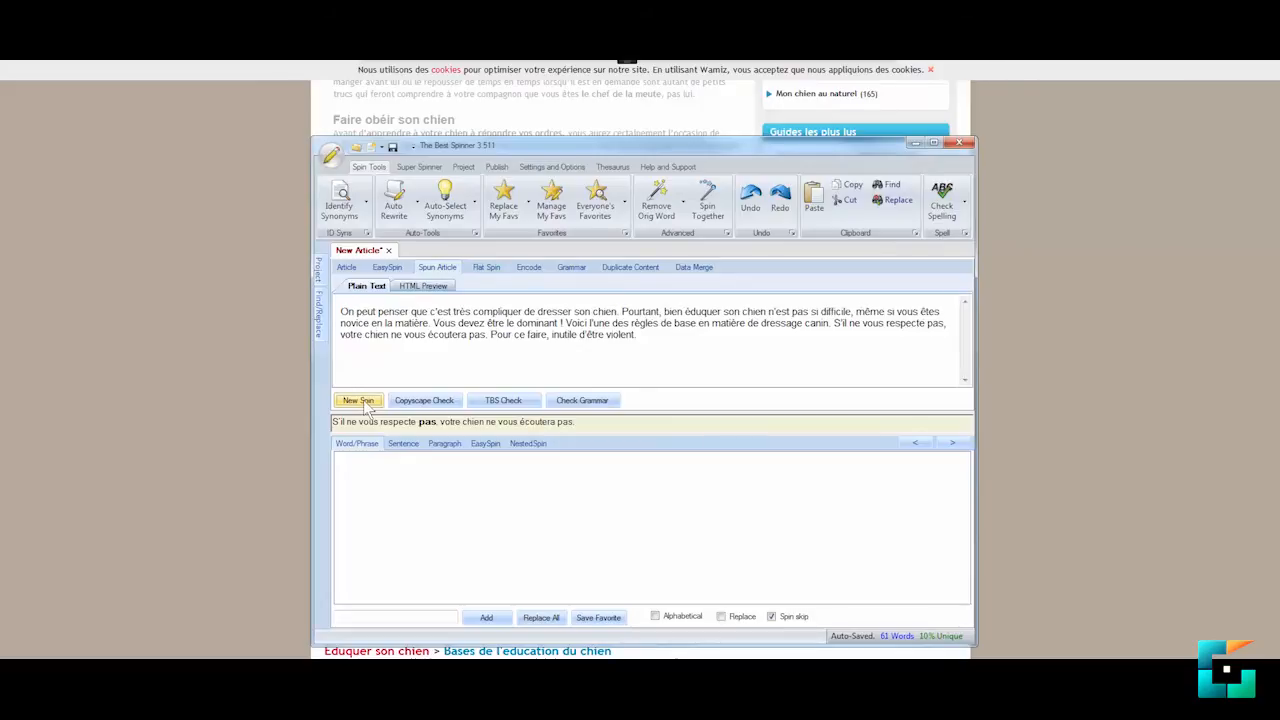
left_click(362, 401)
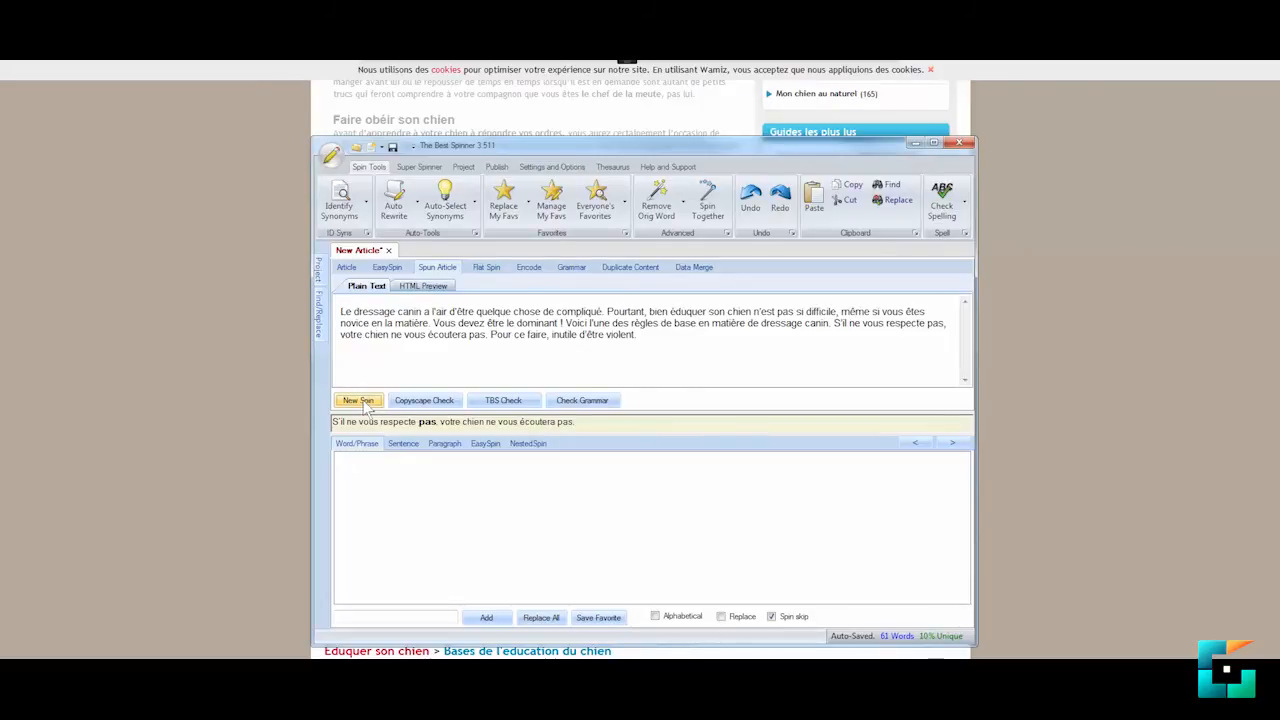
Copy the entire spun phone-protection article from The Best Spinner into the text box of the "Vérifier un contenu spinné" web page
left_click(346, 268)
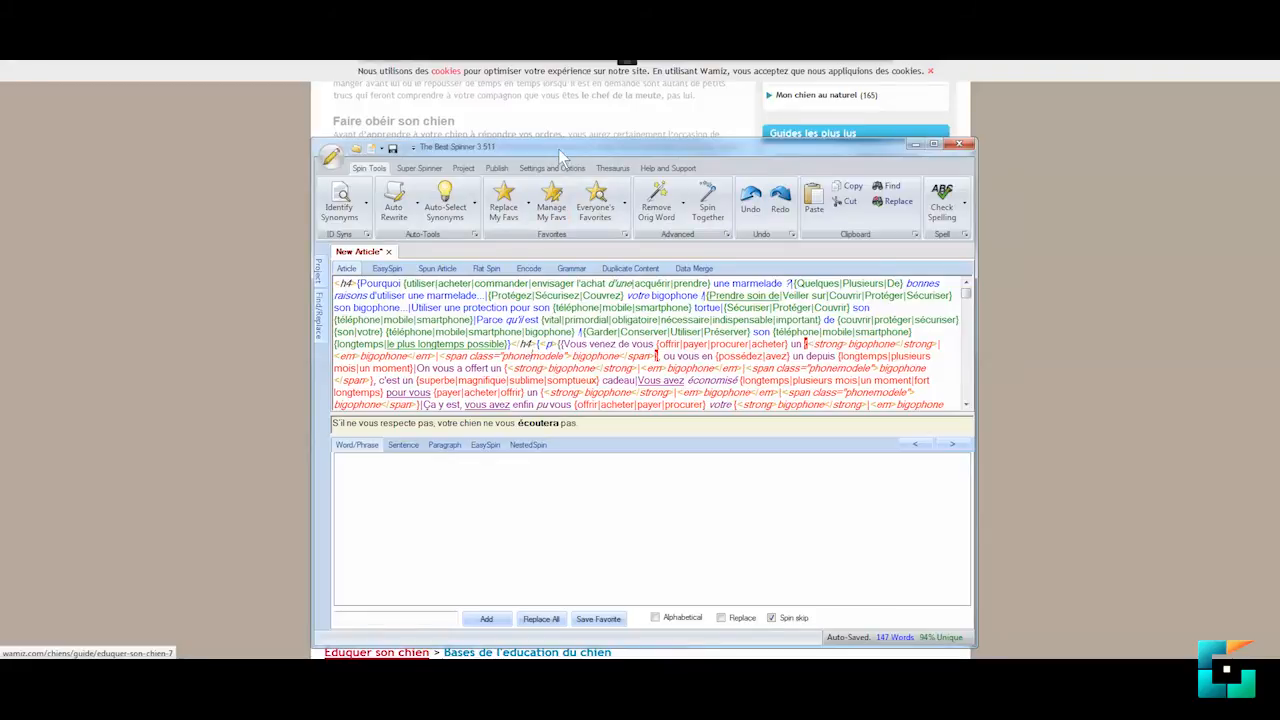
left_click_drag(557, 150, 547, 93)
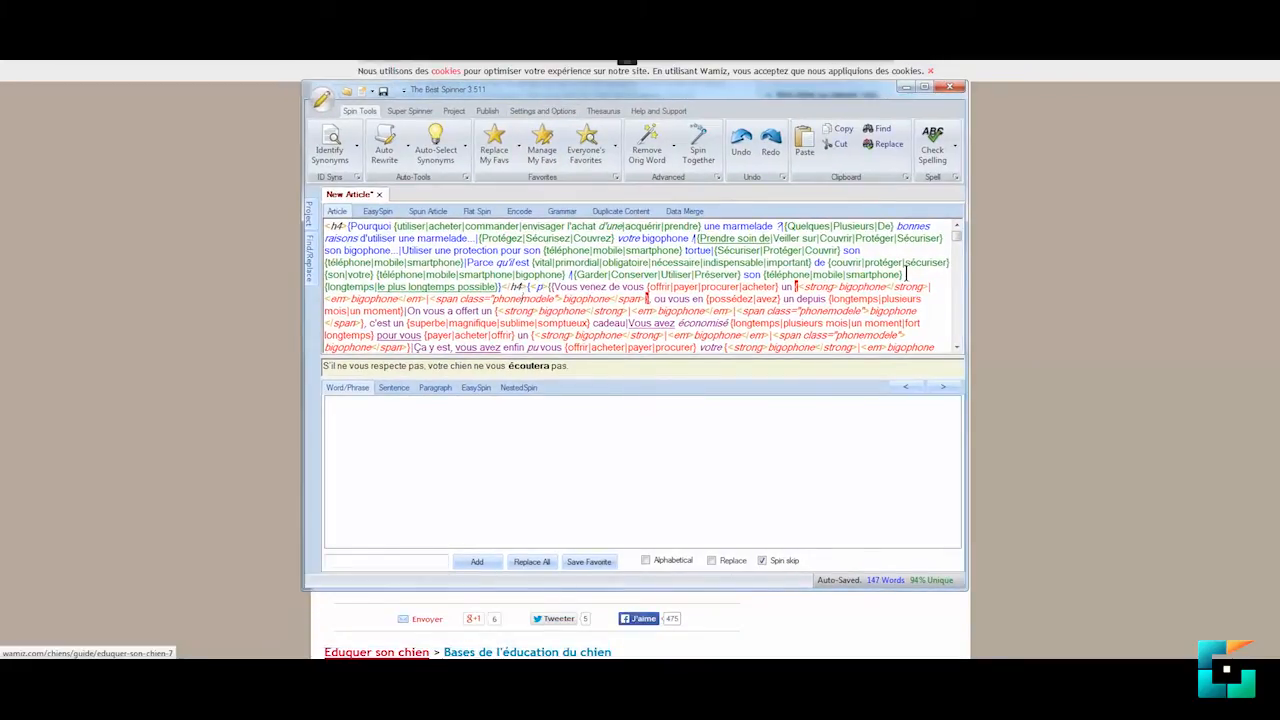
mouse_move(957, 237)
left_mouse_down()
mouse_move(959, 340)
mouse_move(957, 229)
left_mouse_up()
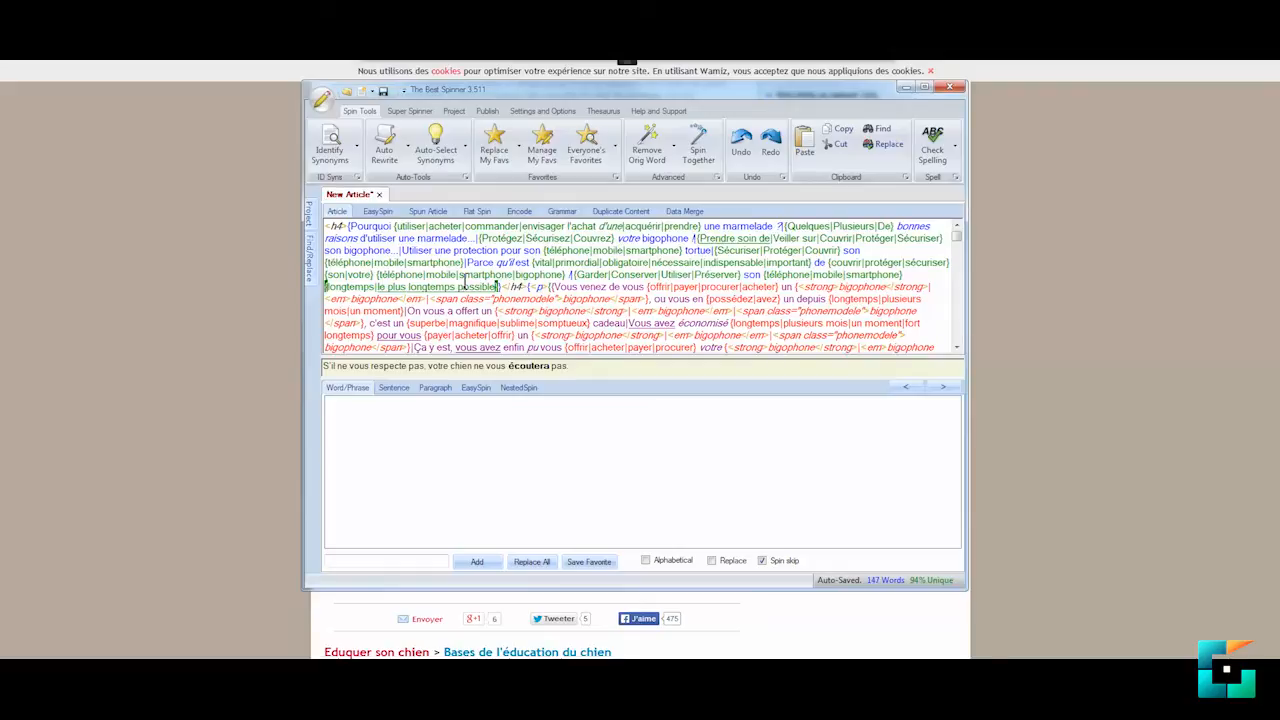
key("ctrl+a")
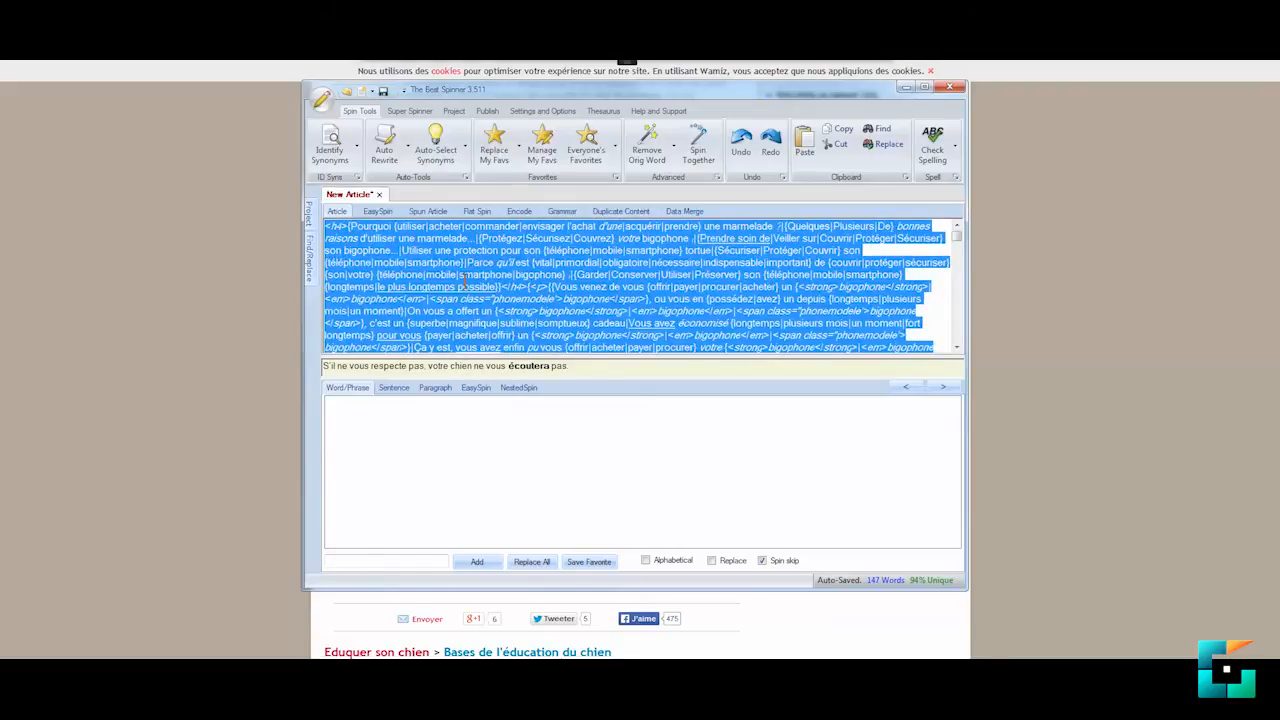
key("alt+Tab")
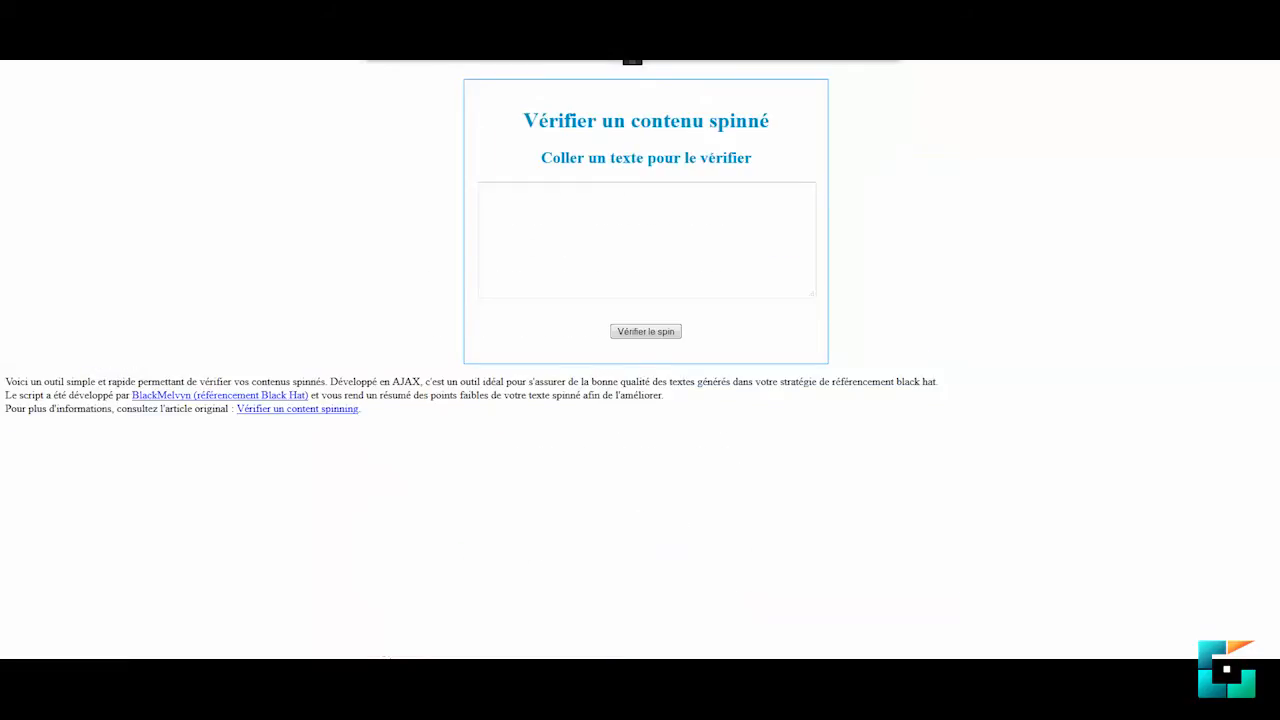
key("ctrl+v")
scroll(578, 262, "down", 3)
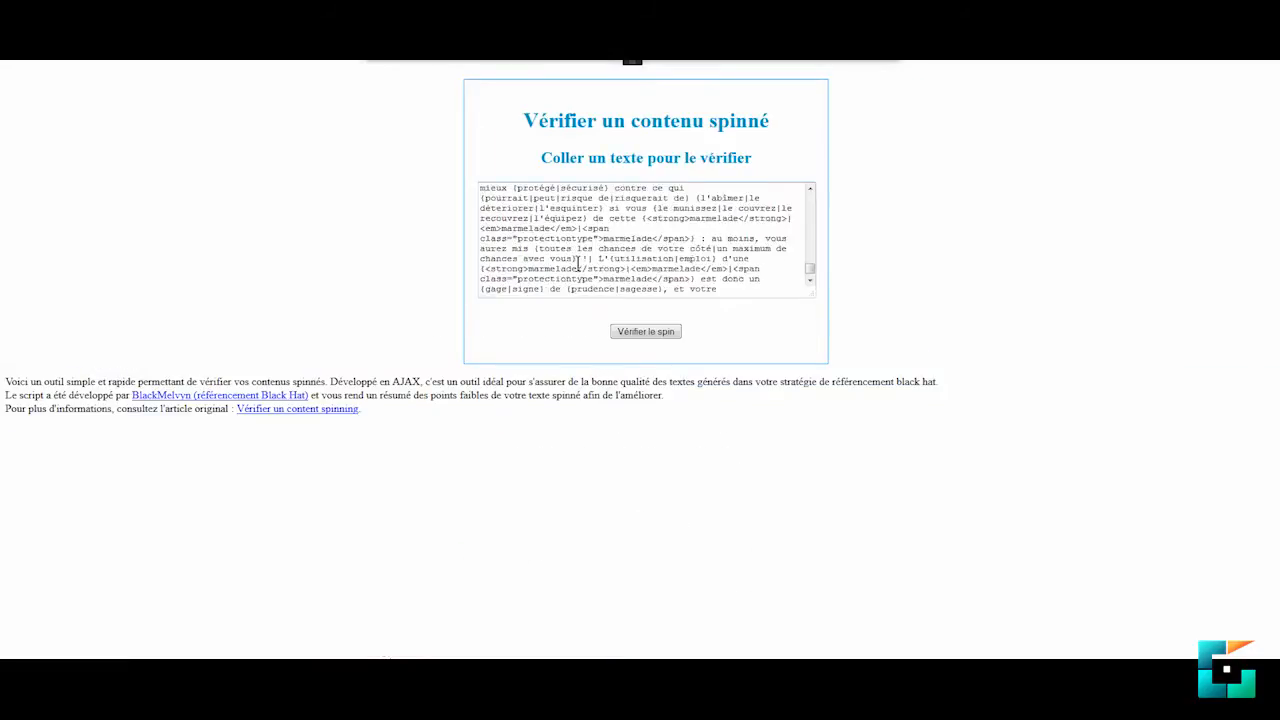
scroll(578, 265, "up", 3)
left_click_drag(812, 266, 820, 183)
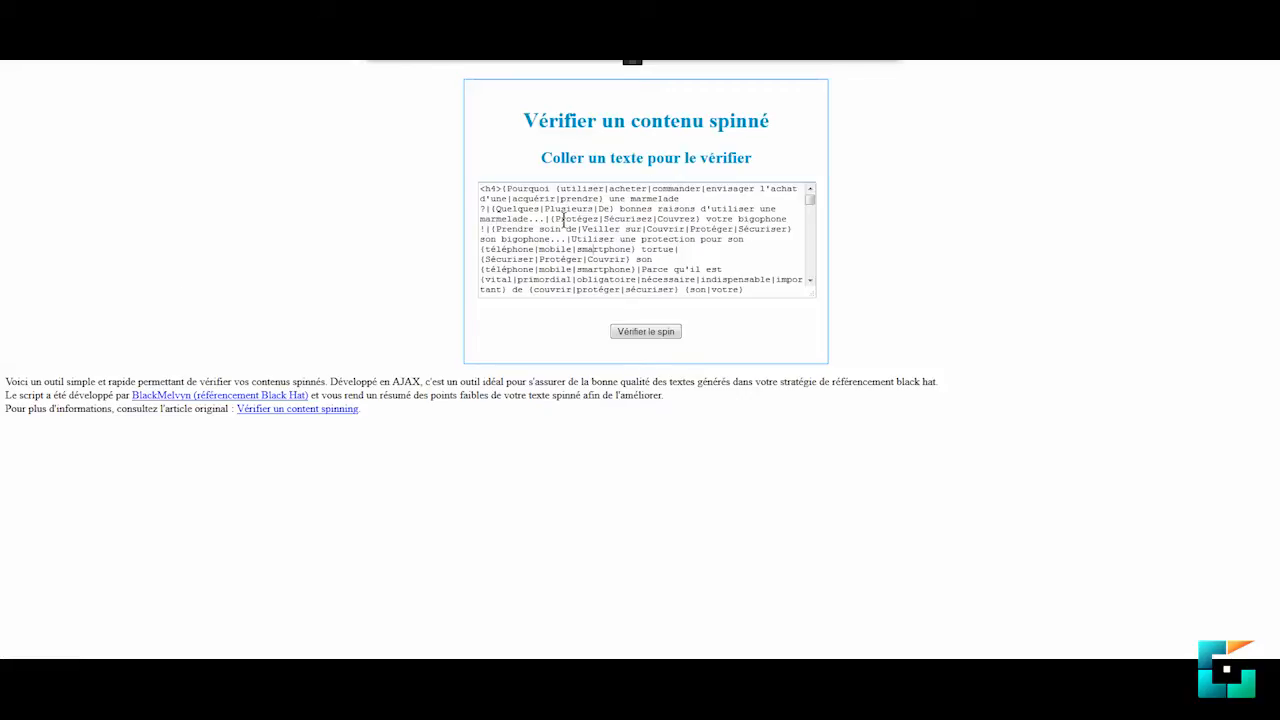
Verify the pasted spin, examine its similarity rate, variations and synonym expressions, and close the results
left_click(622, 336)
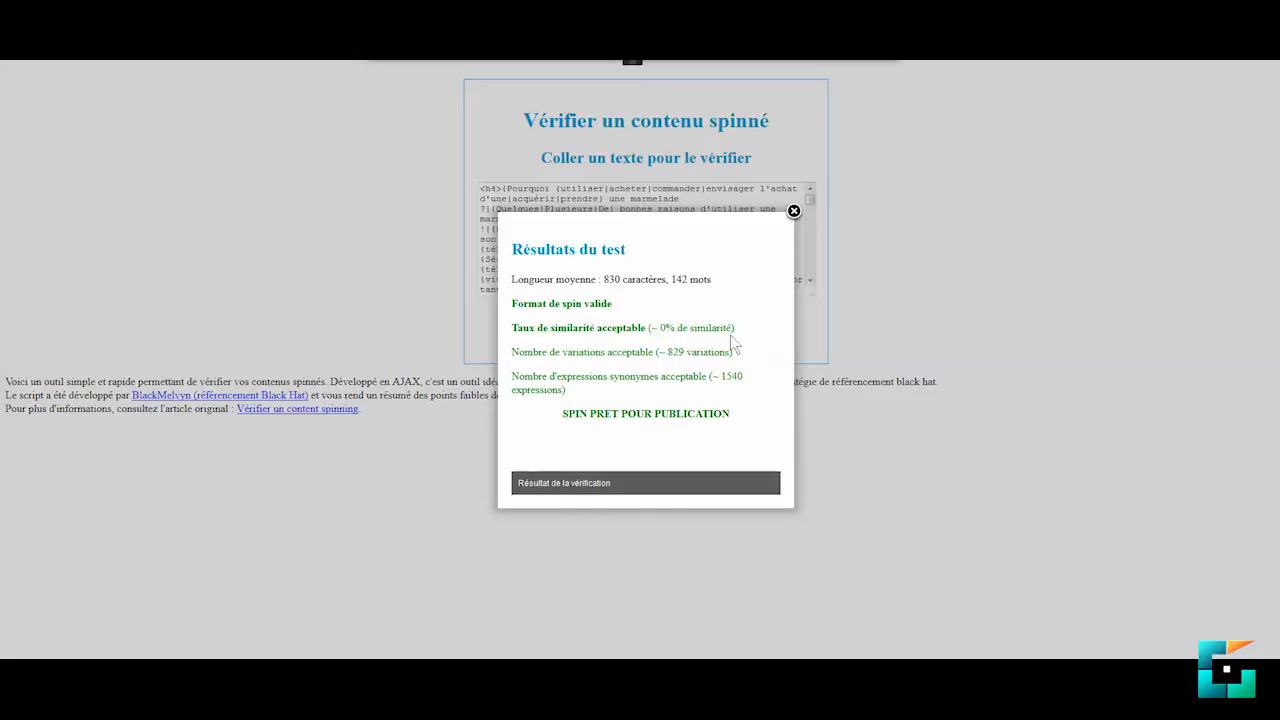
left_click_drag(660, 328, 724, 352)
left_click(714, 329)
left_click(690, 352)
left_click(722, 352)
left_click_drag(721, 377, 746, 397)
left_click(746, 397)
left_click(748, 207)
Examine the pasted article's nested spin syntax, including the strong, em and span variants of "marmelade" and "bigophone"
scroll(681, 222, "down", 5)
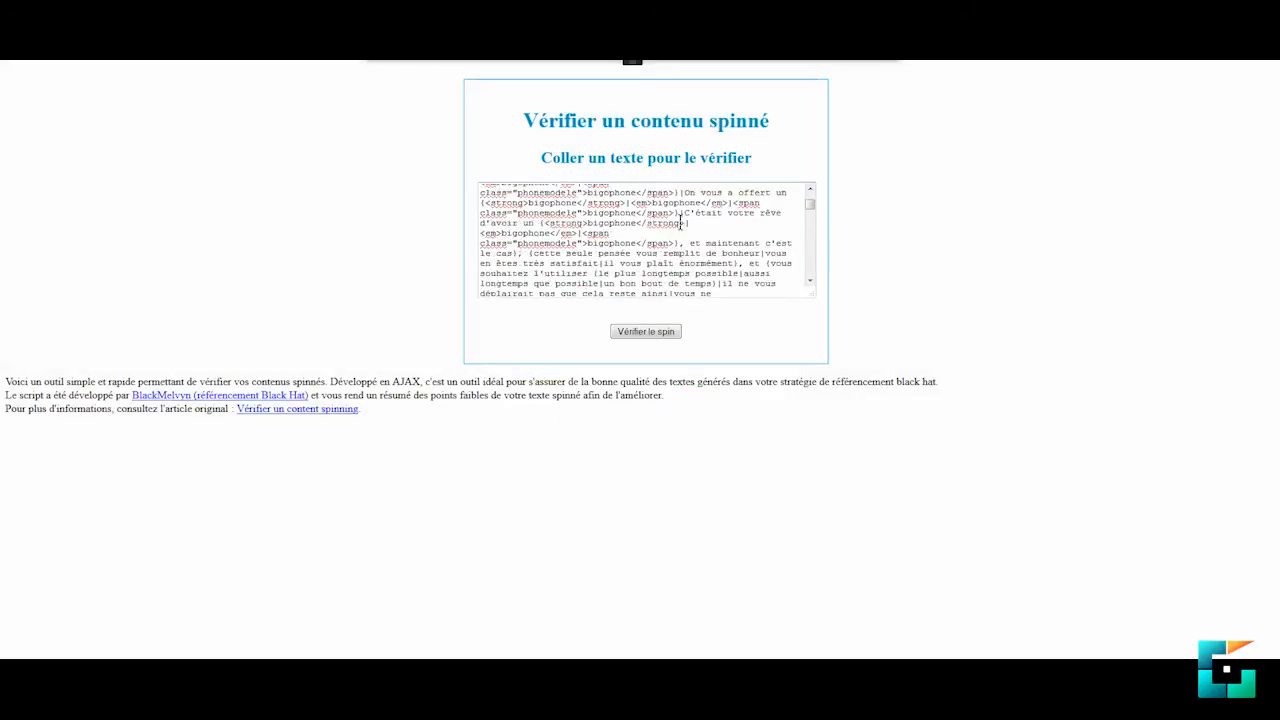
scroll(681, 222, "down", 10)
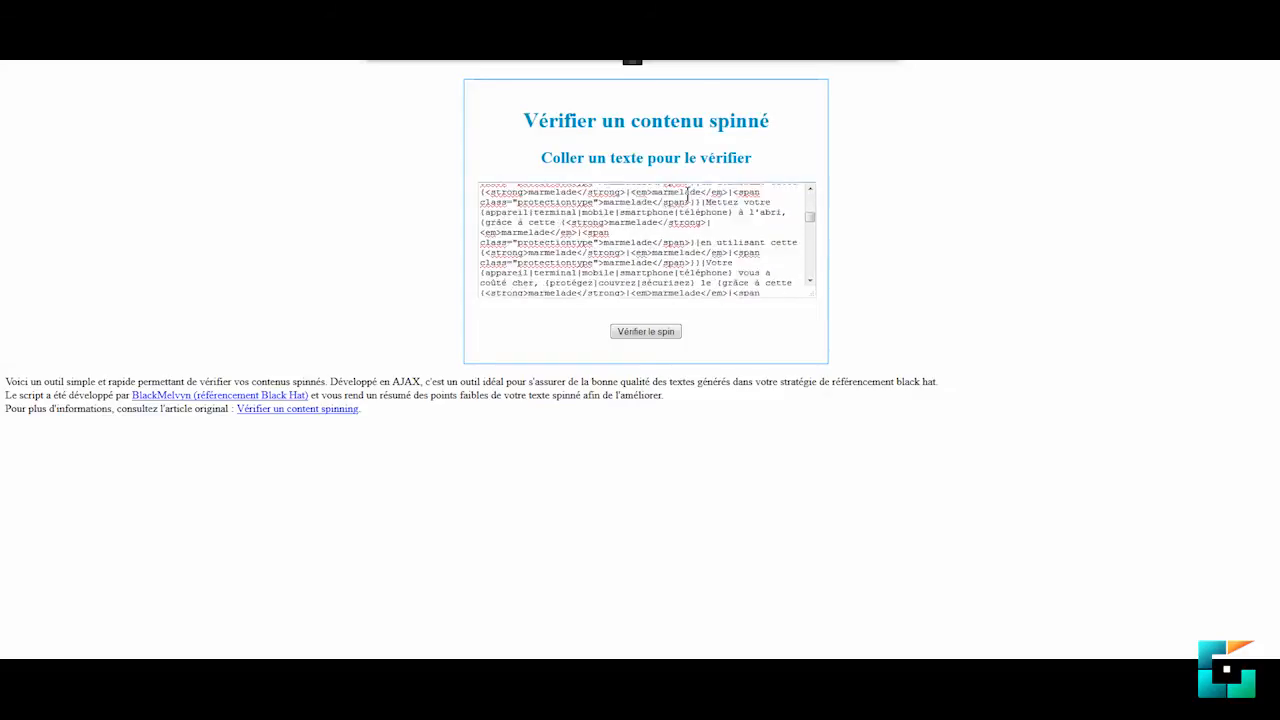
left_click(529, 252)
left_click_drag(529, 253, 573, 254)
scroll(574, 258, "down", 4)
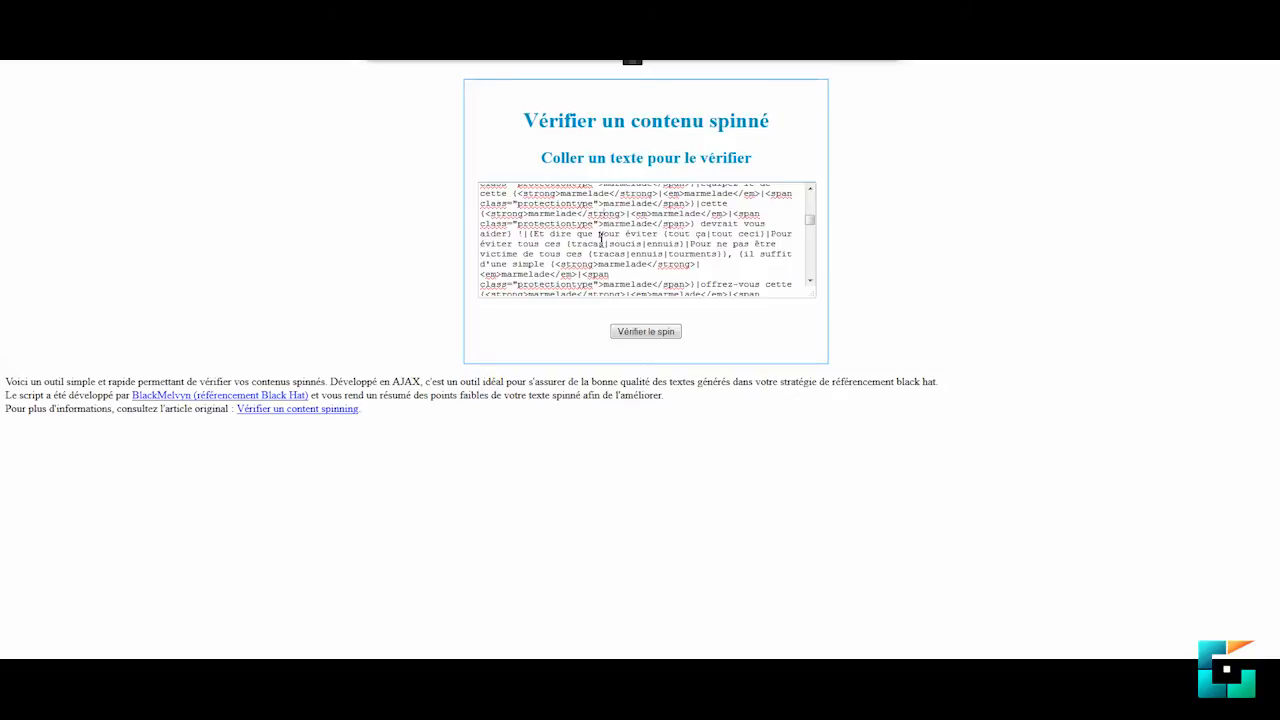
left_click_drag(489, 225, 556, 222)
left_click(556, 222)
scroll(572, 249, "up", 10)
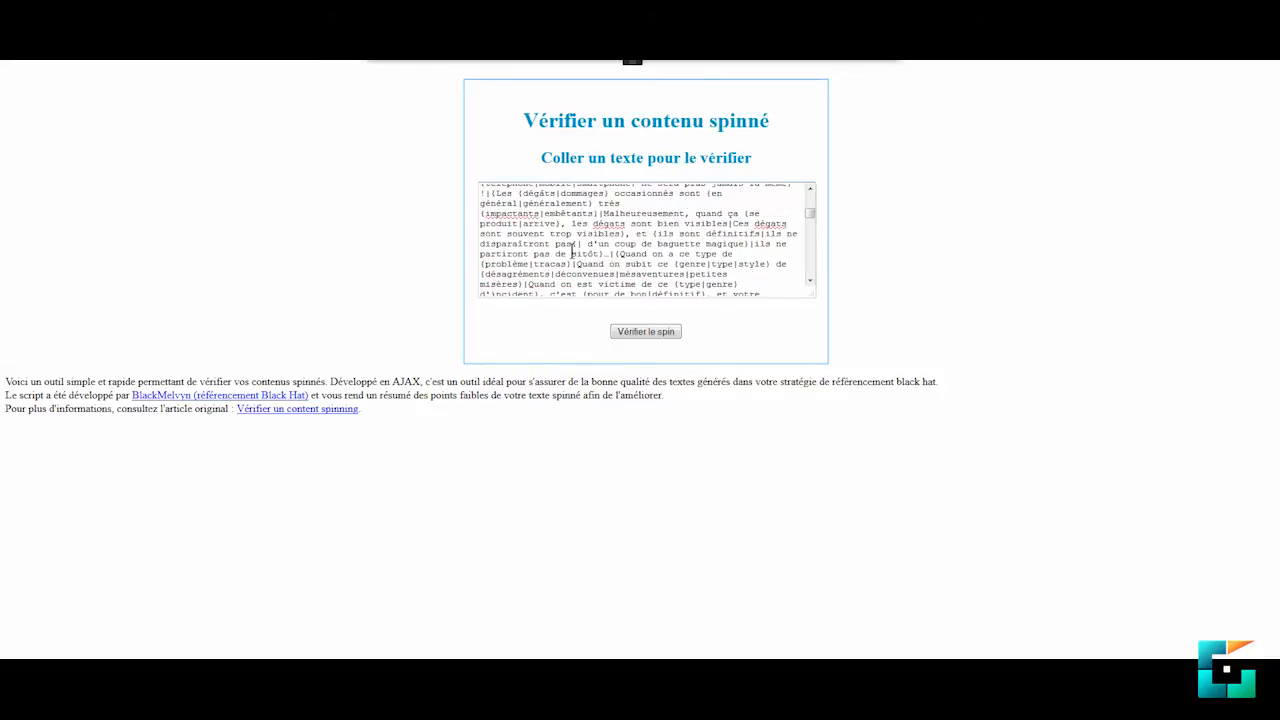
scroll(572, 249, "up", 3)
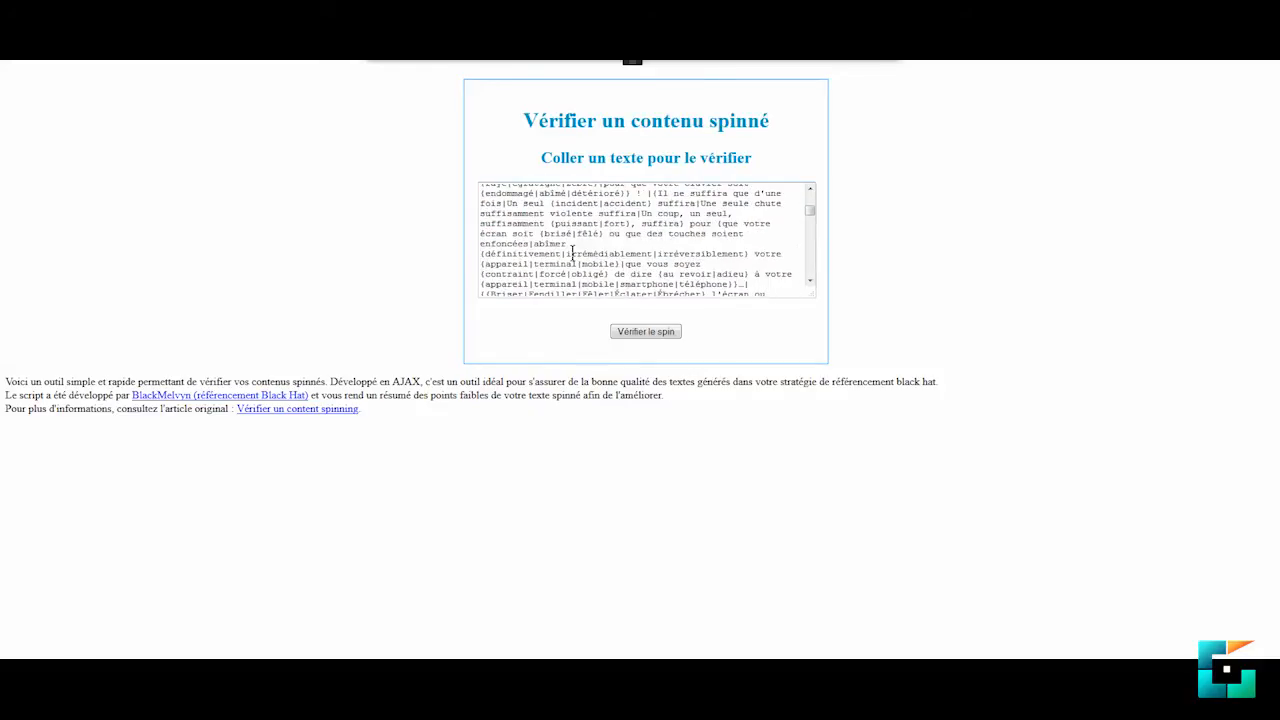
scroll(572, 249, "up", 3)
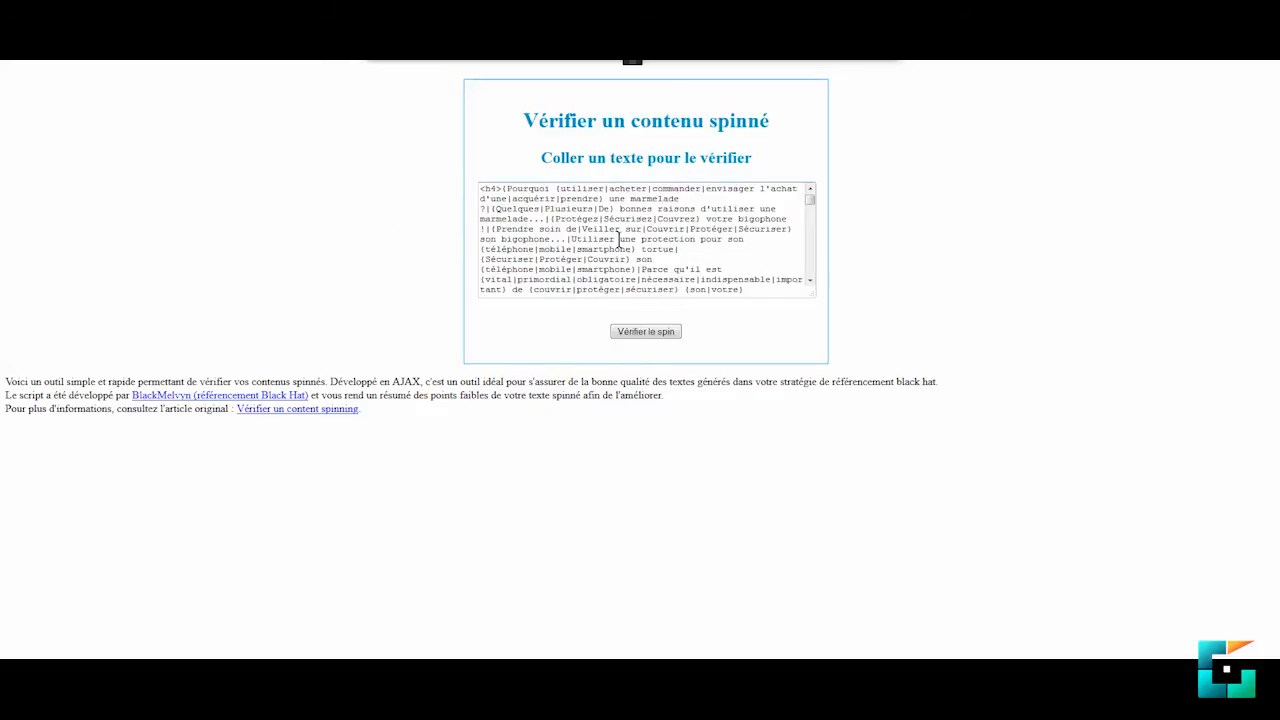
scroll(619, 239, "down", 5)
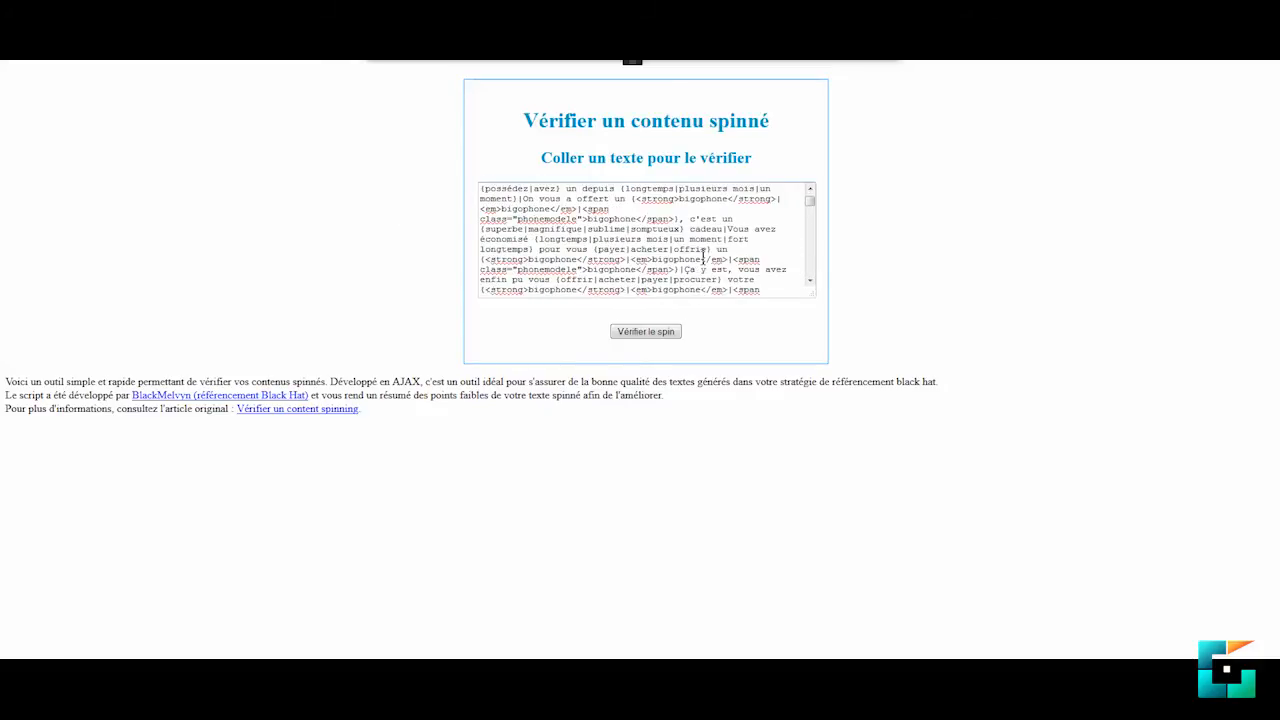
scroll(653, 240, "down", 8)
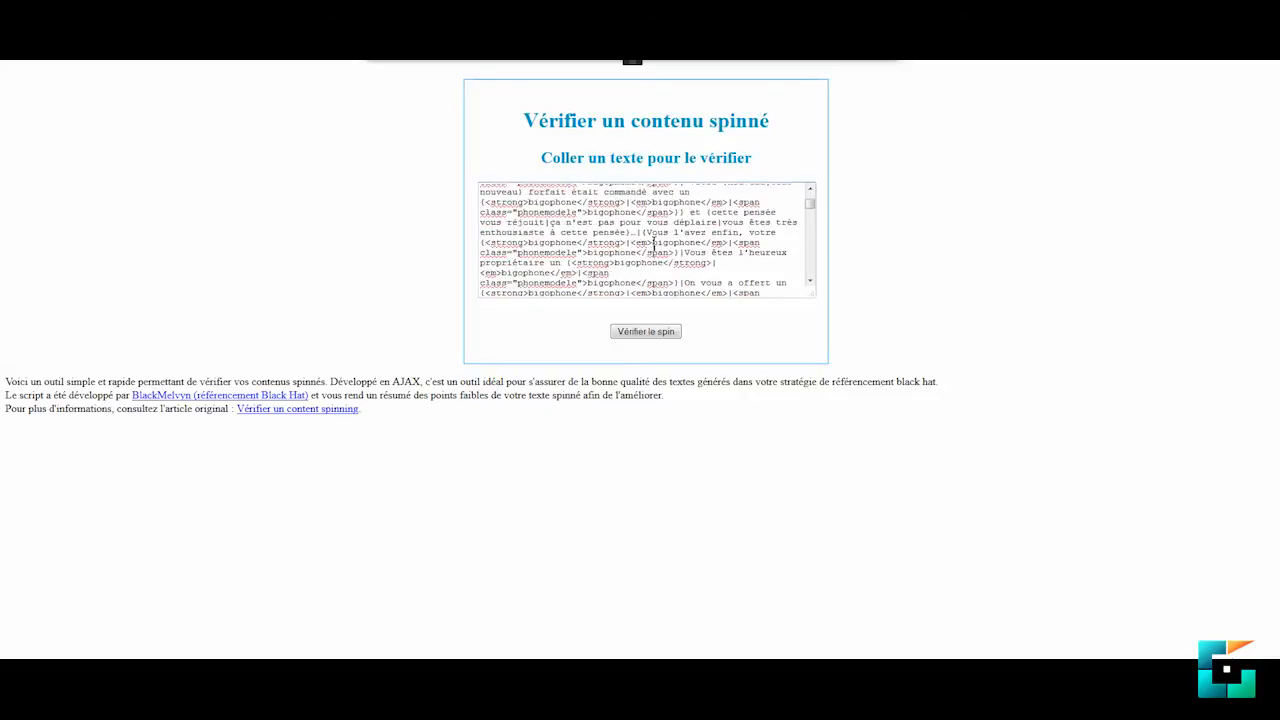
scroll(652, 247, "down", 5)
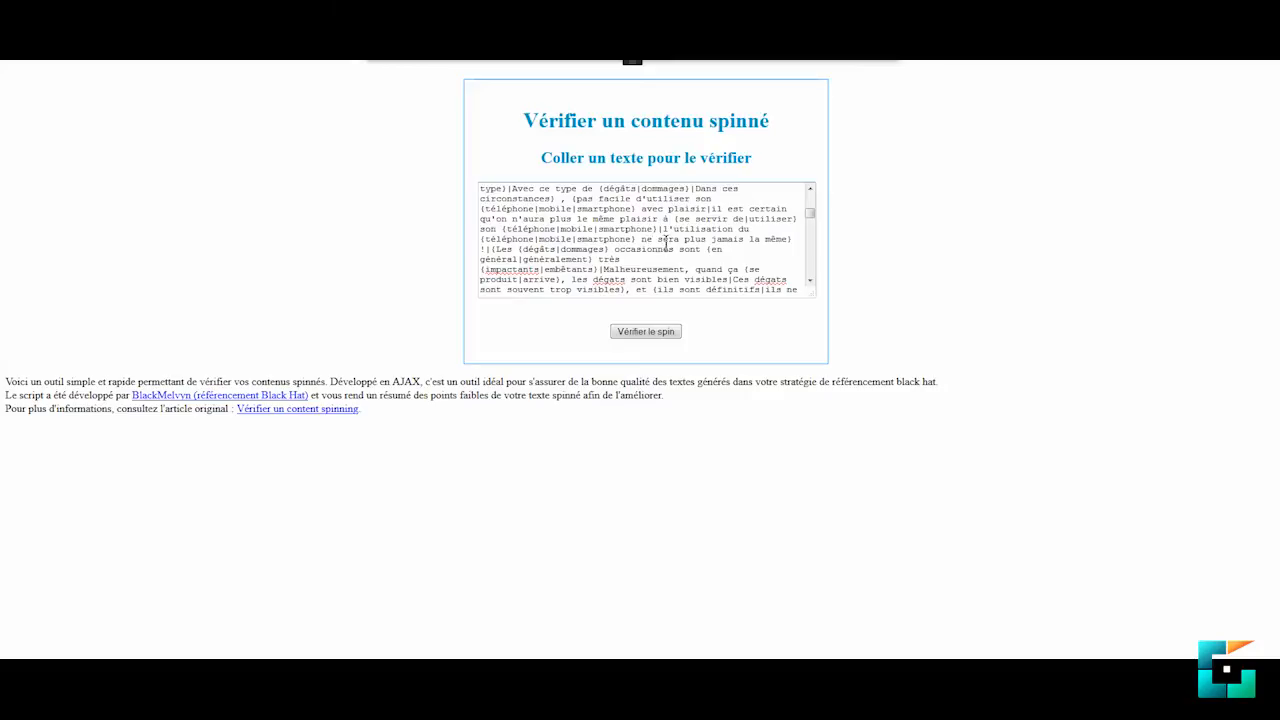
scroll(665, 243, "up", 3)
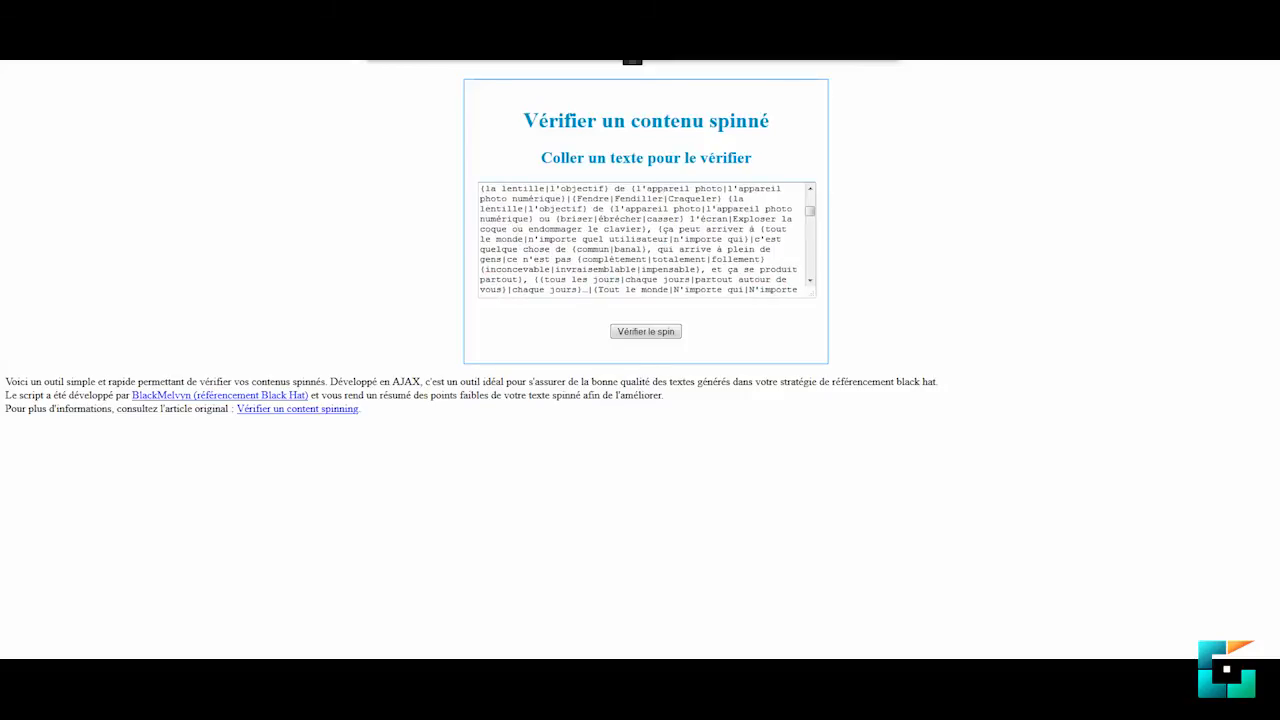
Switch back to The Best Spinner, generate 50 articles with Generate & Compare, and bring the comparison window to the front
key("alt+Tab")
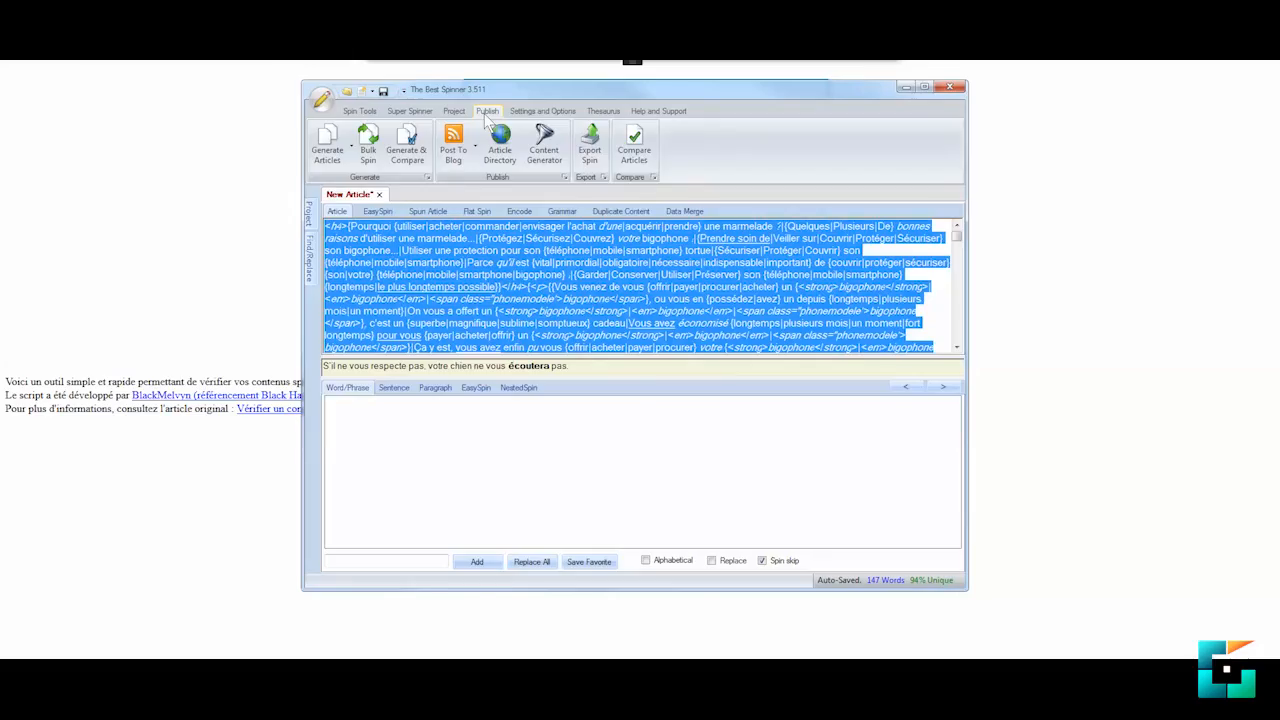
left_click(409, 162)
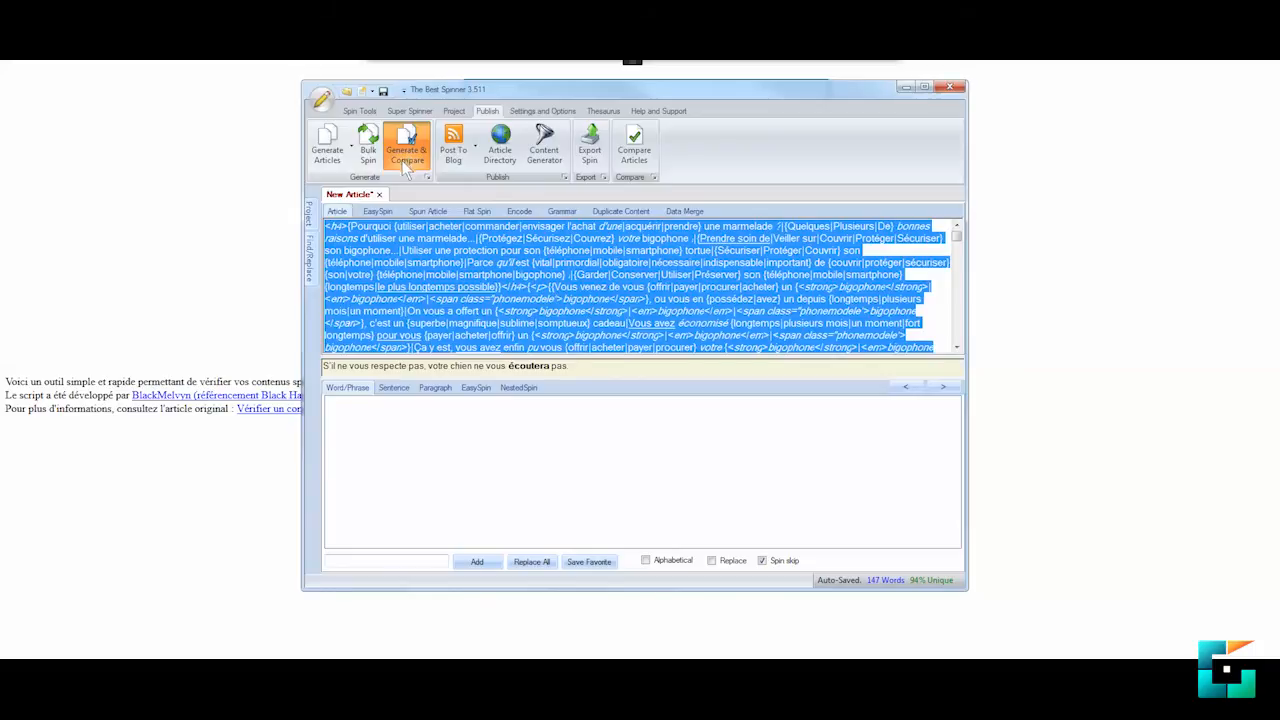
left_click_drag(451, 165, 413, 166)
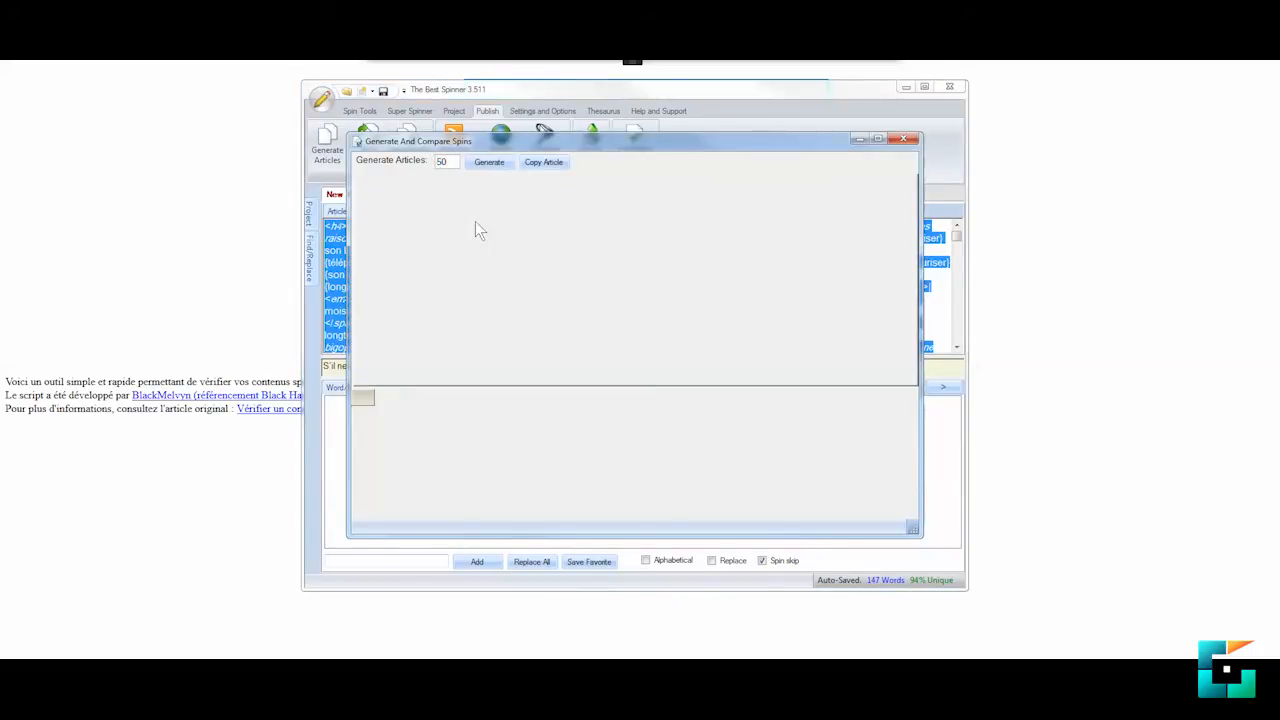
left_click(486, 164)
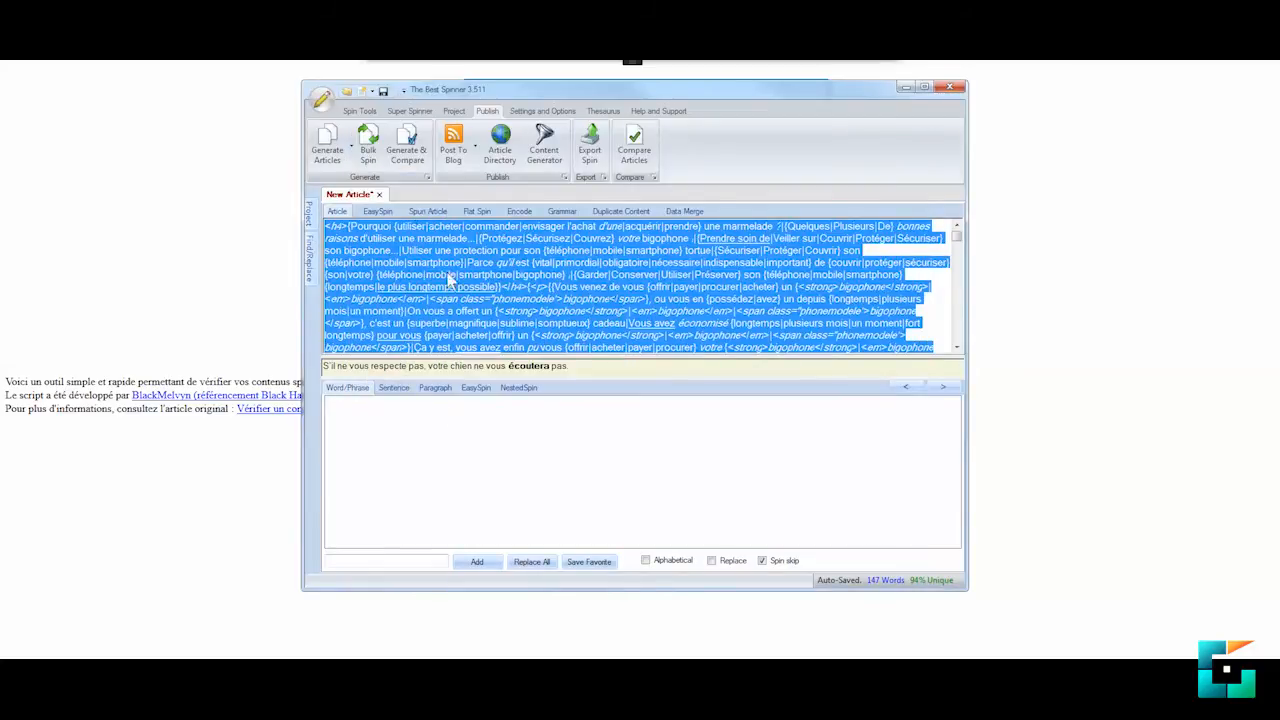
mouse_move(395, 655)
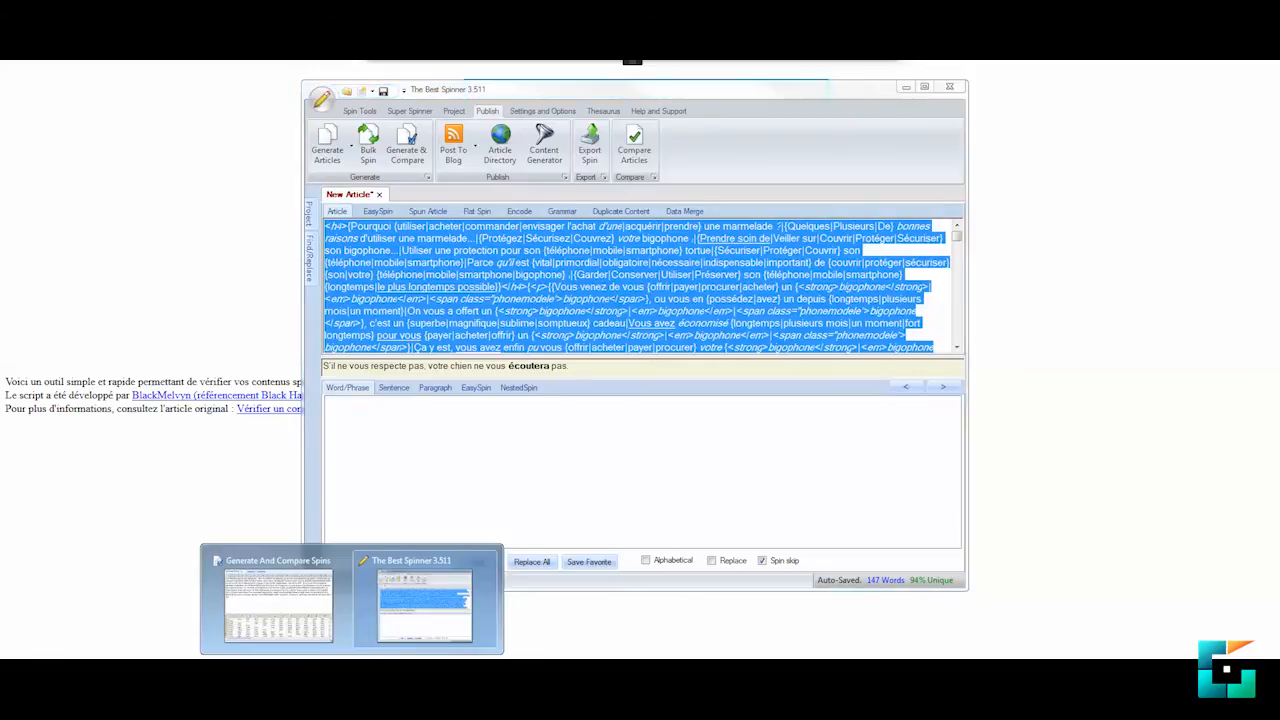
left_click(335, 592)
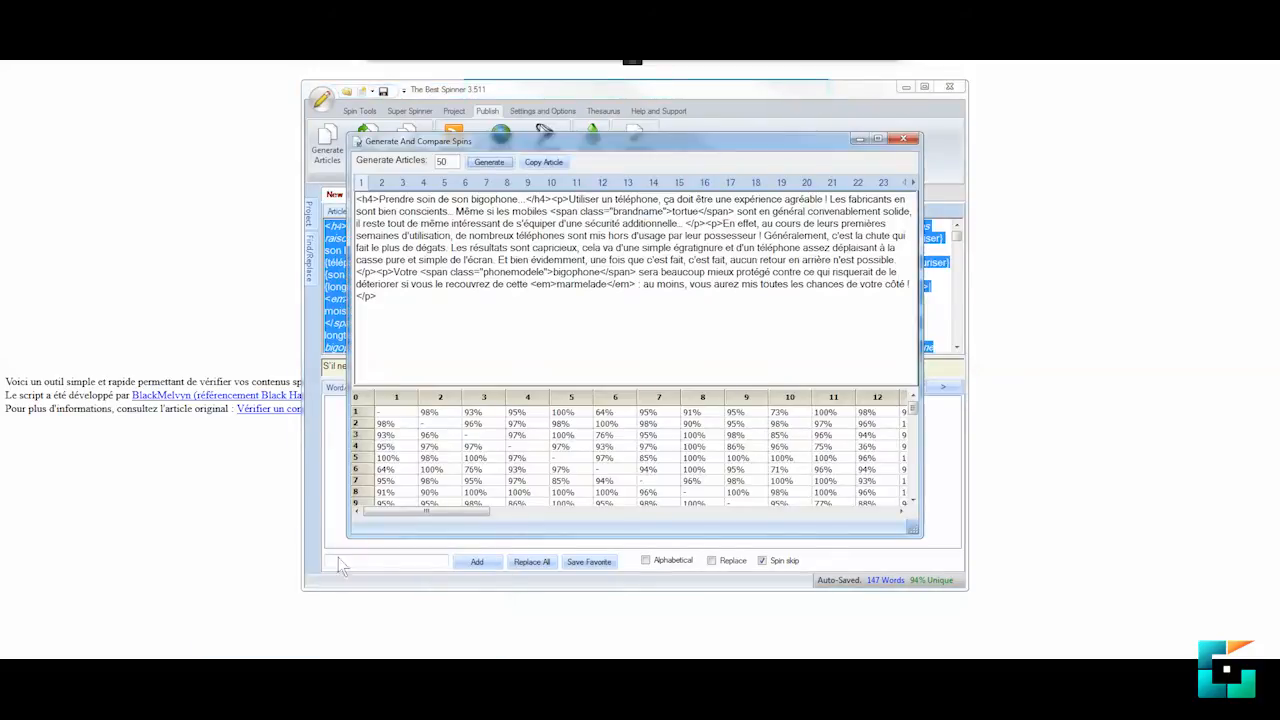
Compare generated article 1 side by side with article 5 and with article 6, closing each comparison
double_click(447, 412)
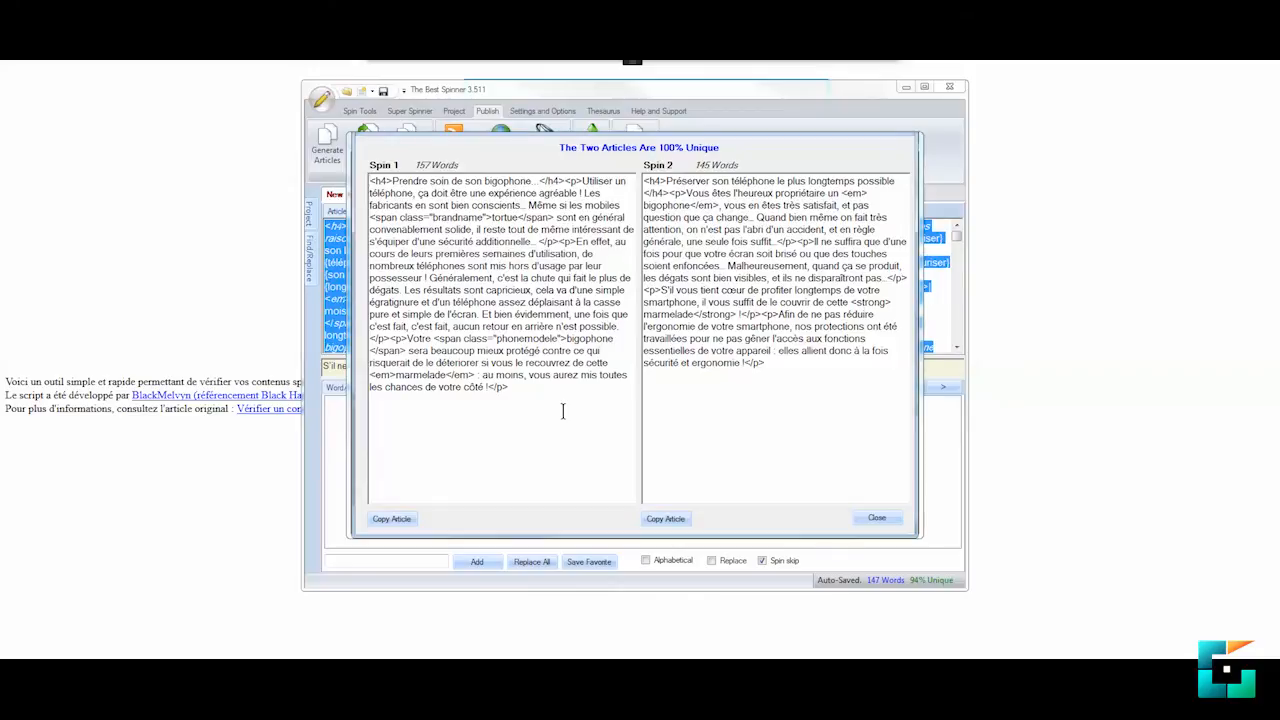
left_click(876, 518)
double_click(627, 412)
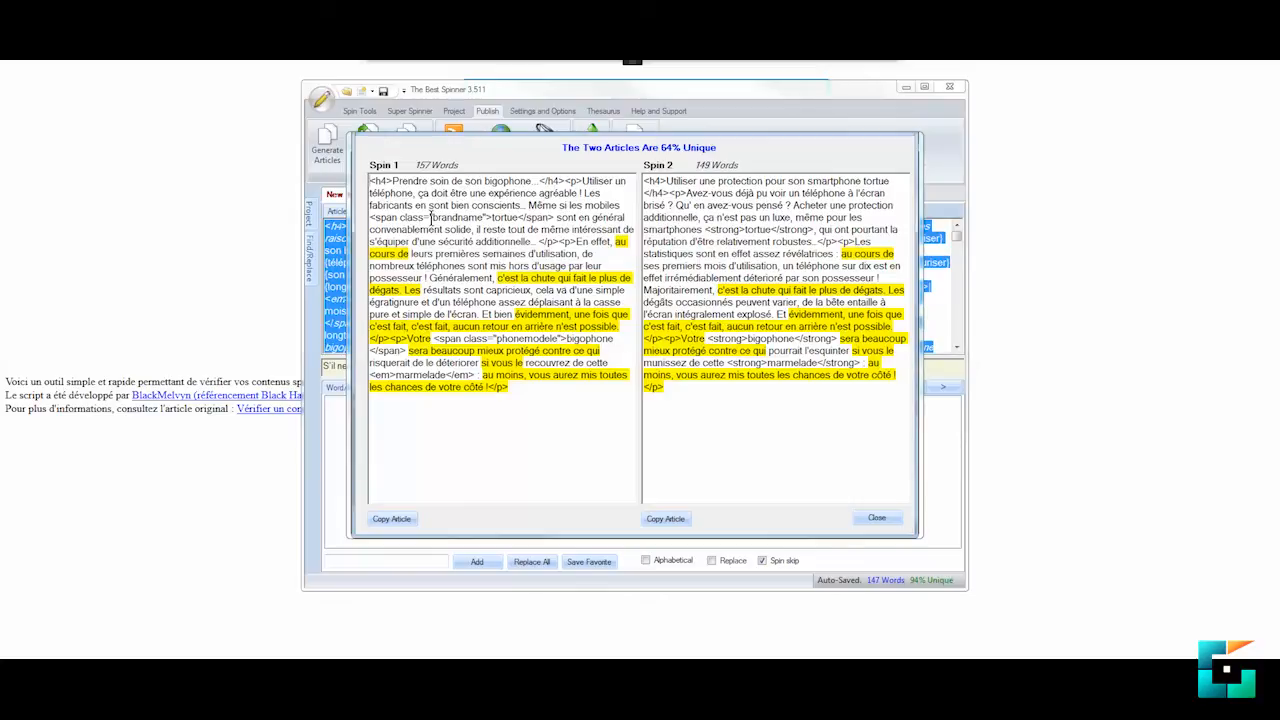
left_click(876, 518)
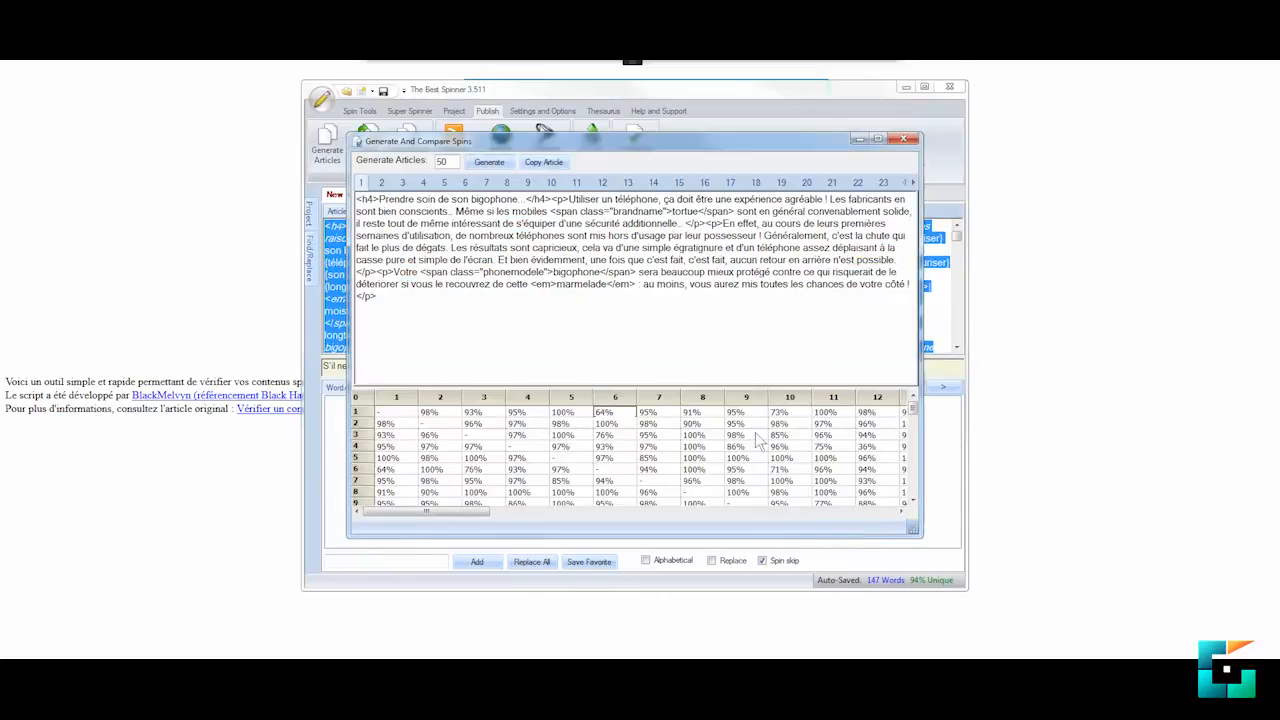
Compare generated articles 2 and 6 side by side, recheck the duplicated passages between articles 1 and 6, and close the comparison
double_click(607, 423)
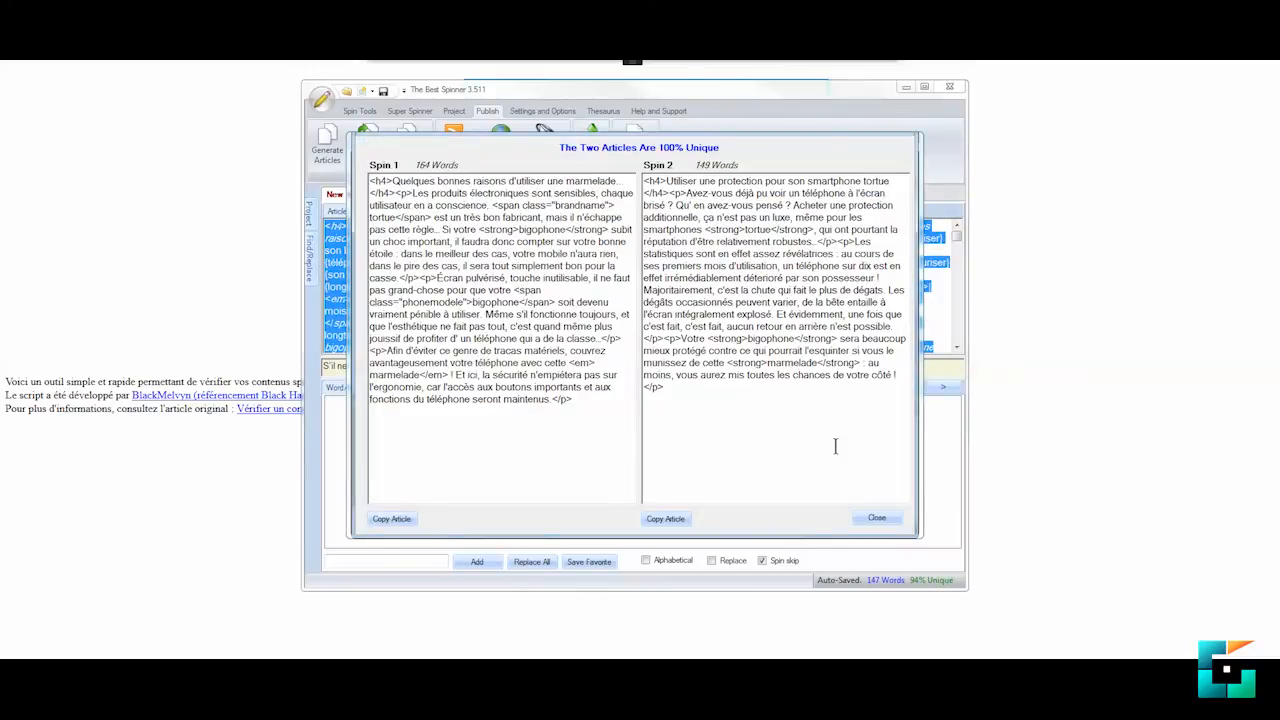
left_click(876, 518)
left_click(621, 413)
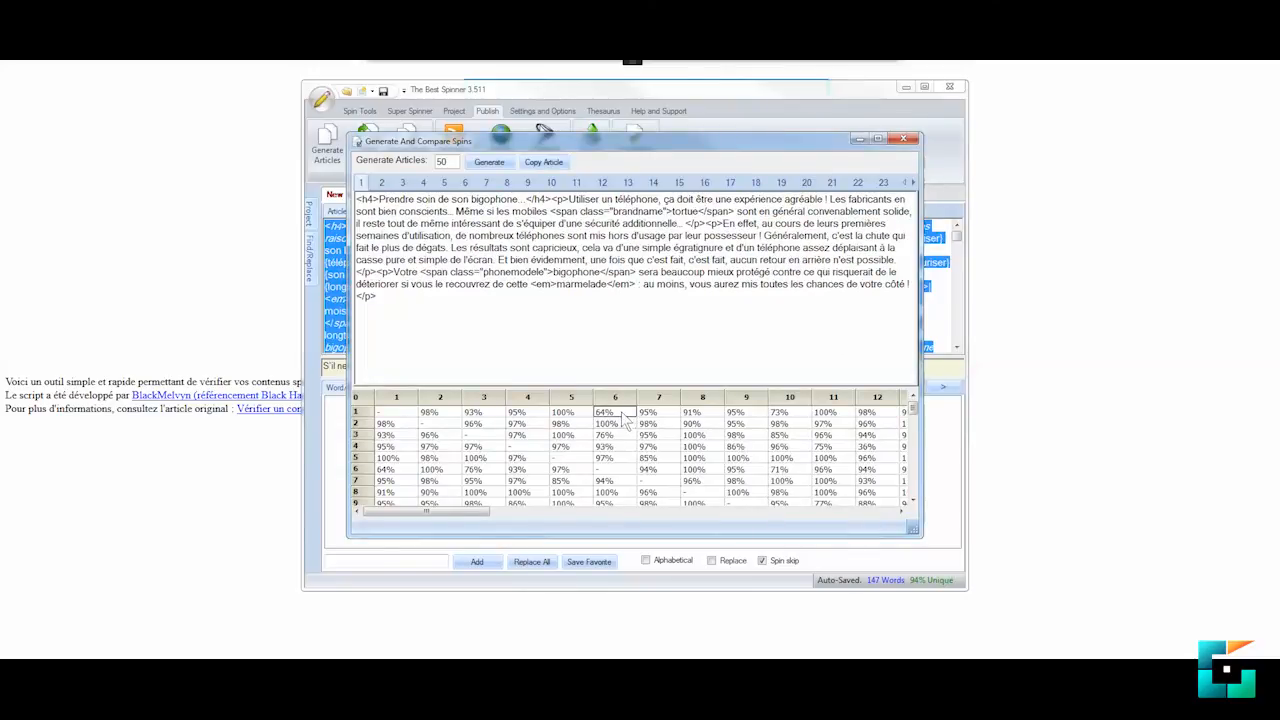
double_click(622, 413)
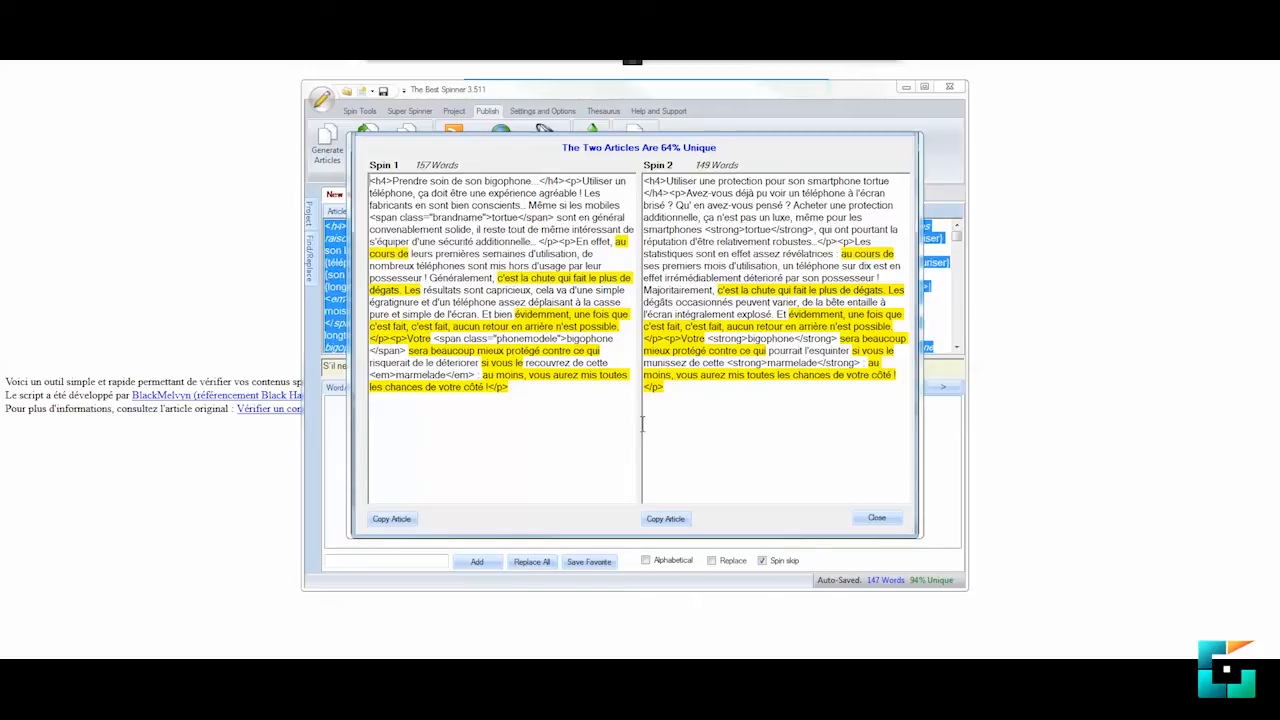
left_click(866, 521)
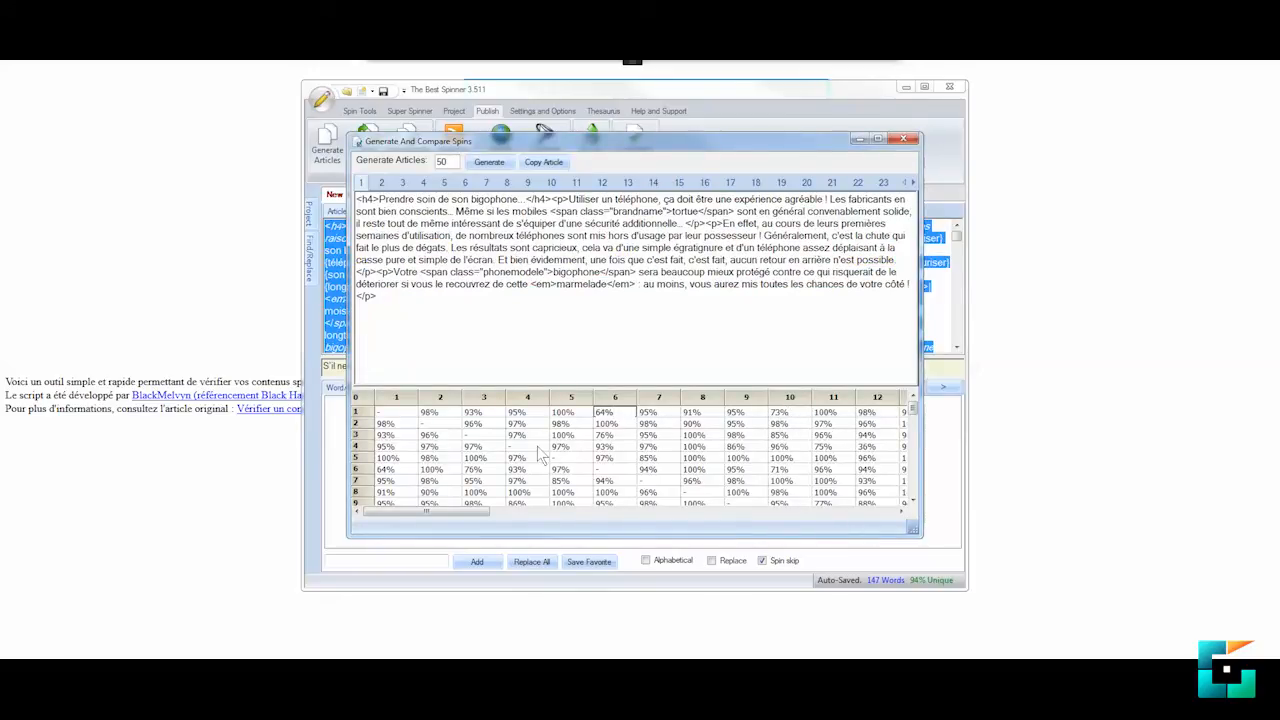
Enlarge the comparison window and its similarity grid, and look through the percentages of the generated articles down to the later rows
left_click_drag(439, 537, 439, 584)
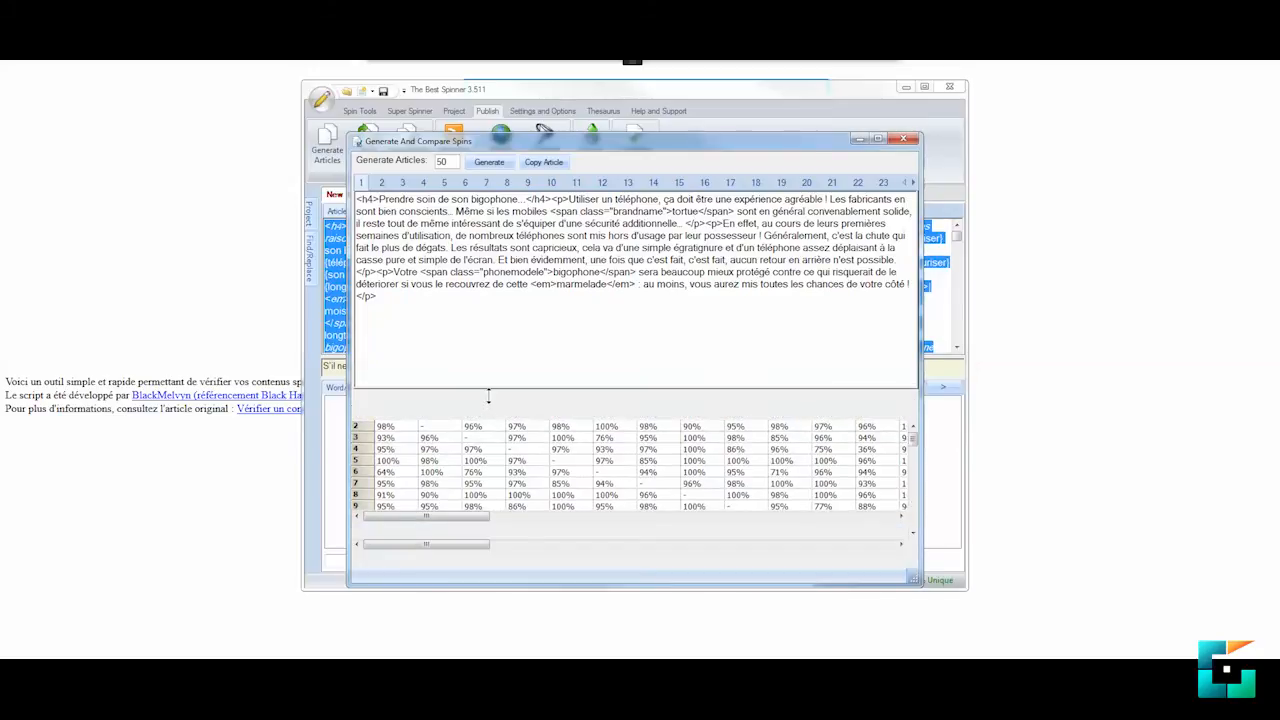
left_click_drag(486, 392, 455, 288)
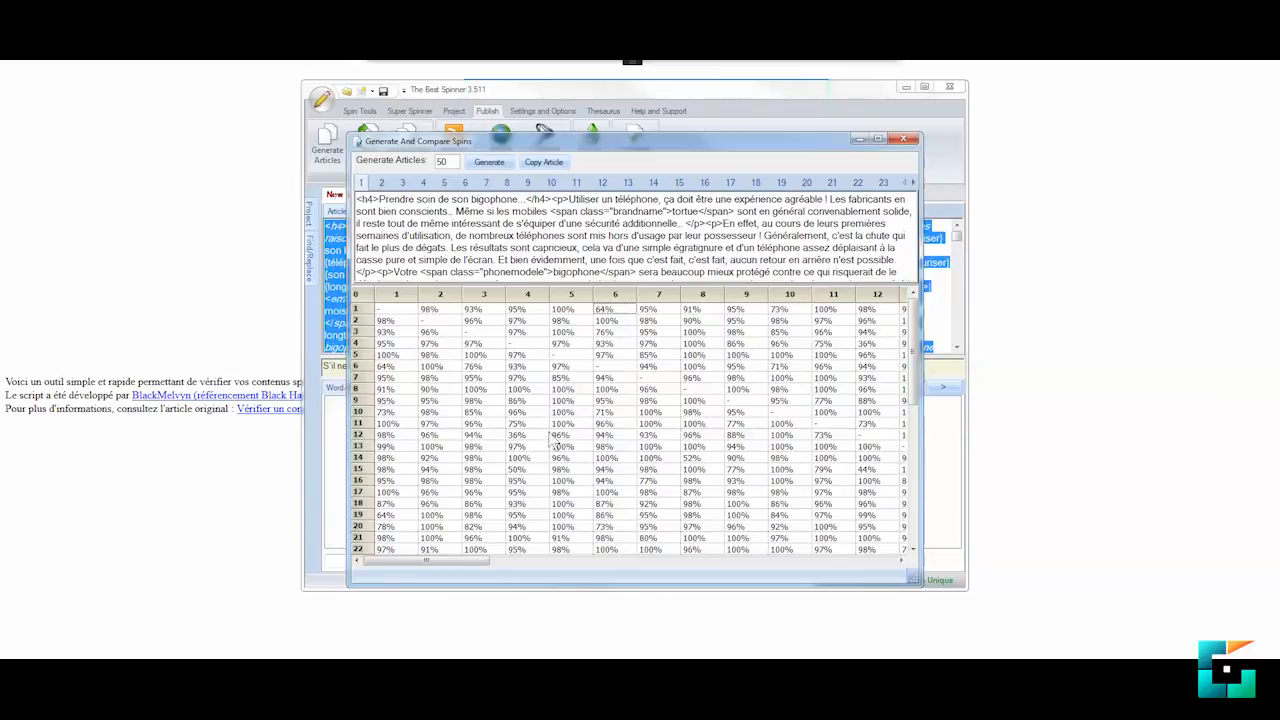
left_click_drag(912, 318, 912, 424)
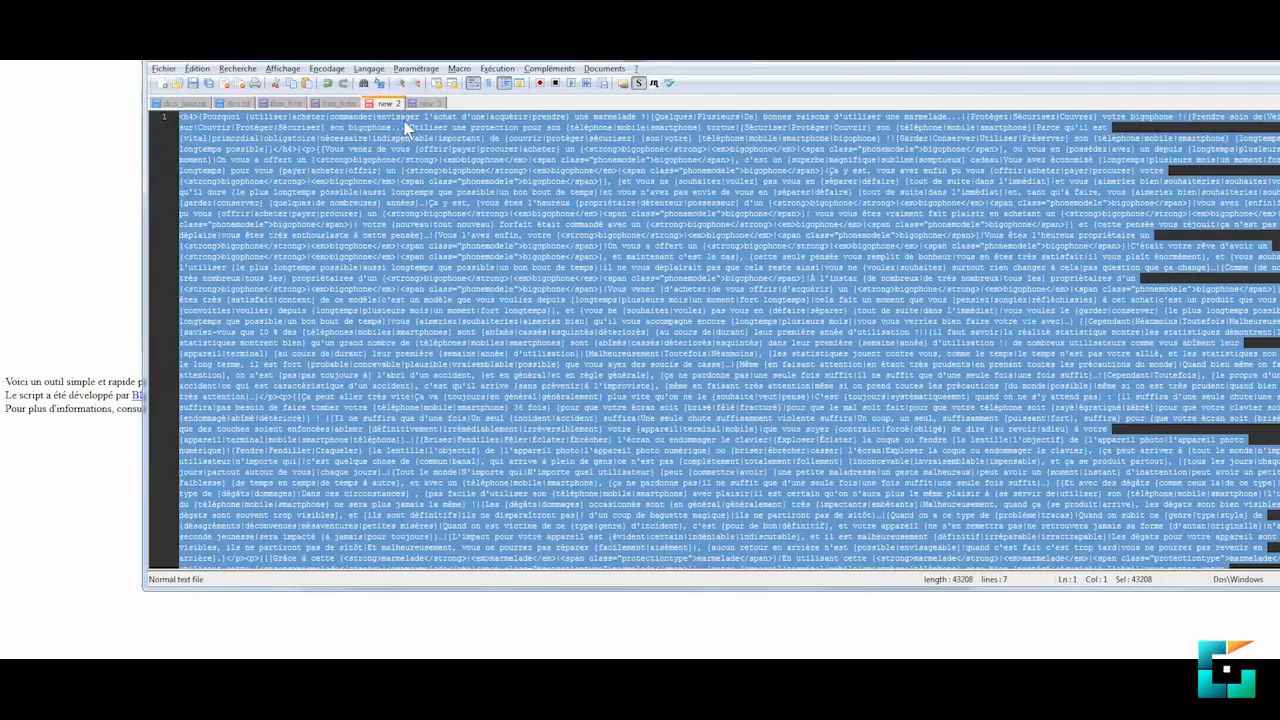
Copy the dog-training spin text from the text editor's "new 3" document and replace the whole article in The Best Spinner with it
left_click(418, 104)
key("ctrl+a")
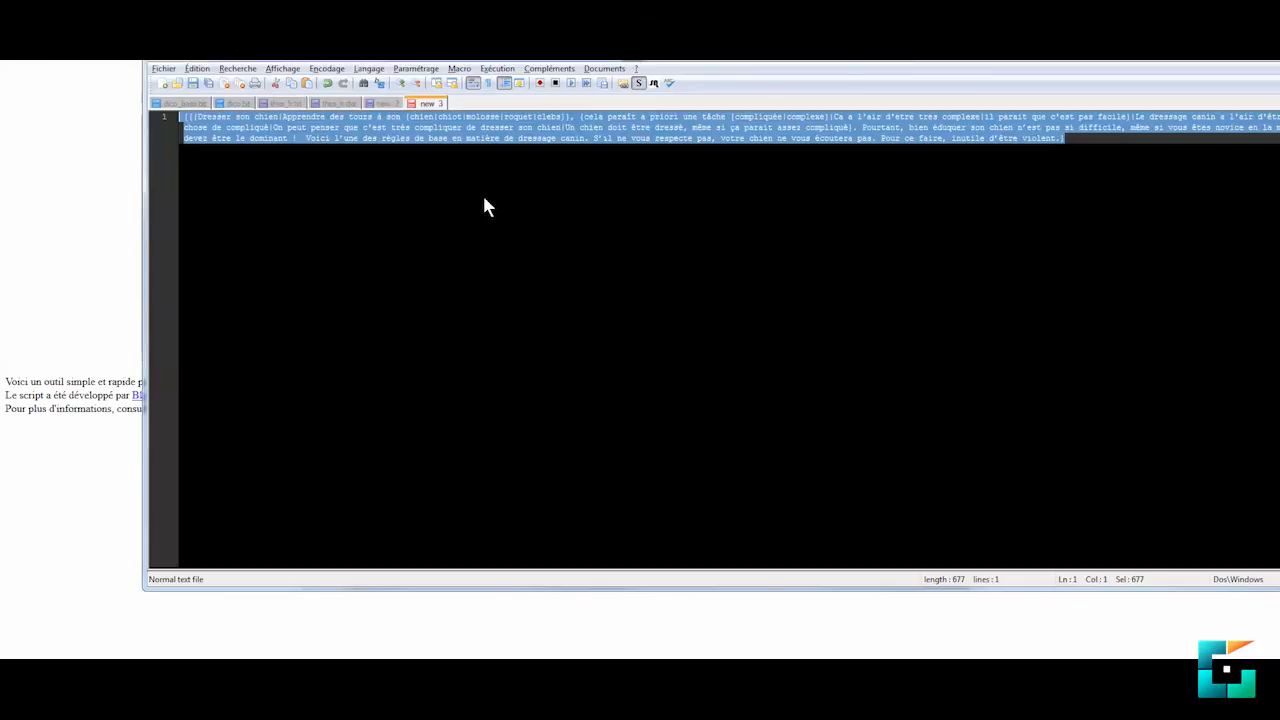
left_click(271, 606)
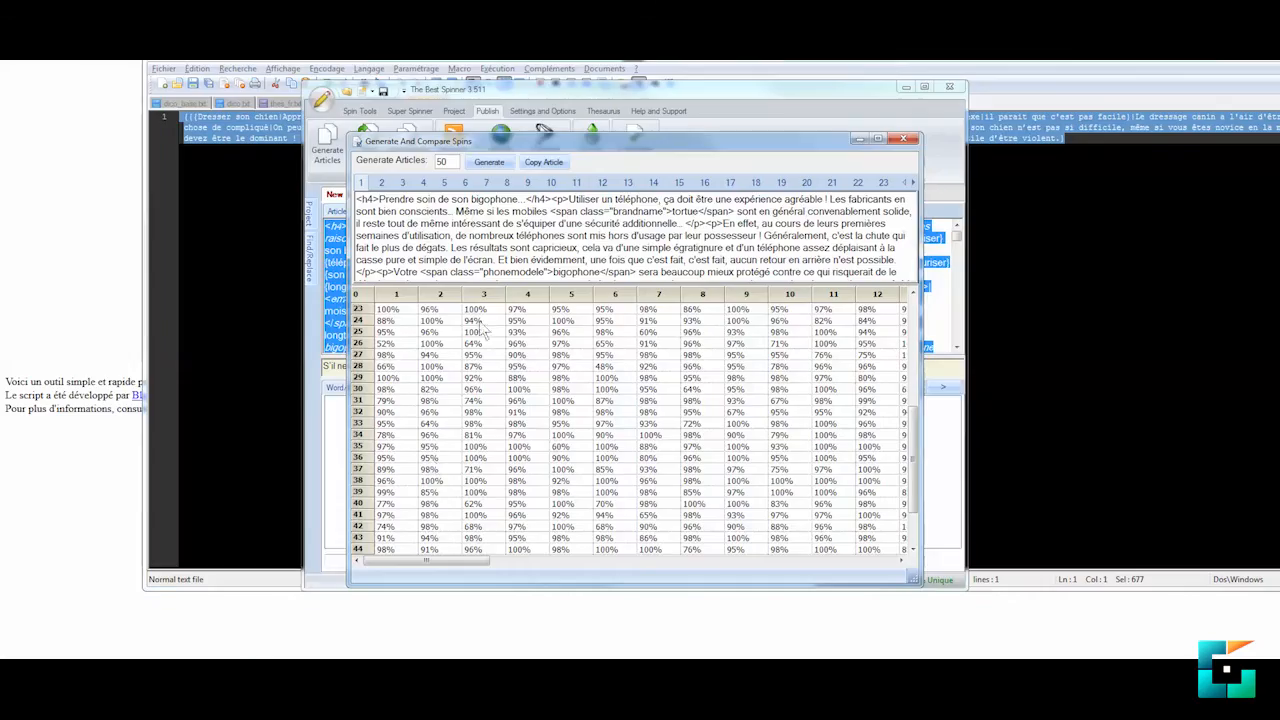
left_click(905, 139)
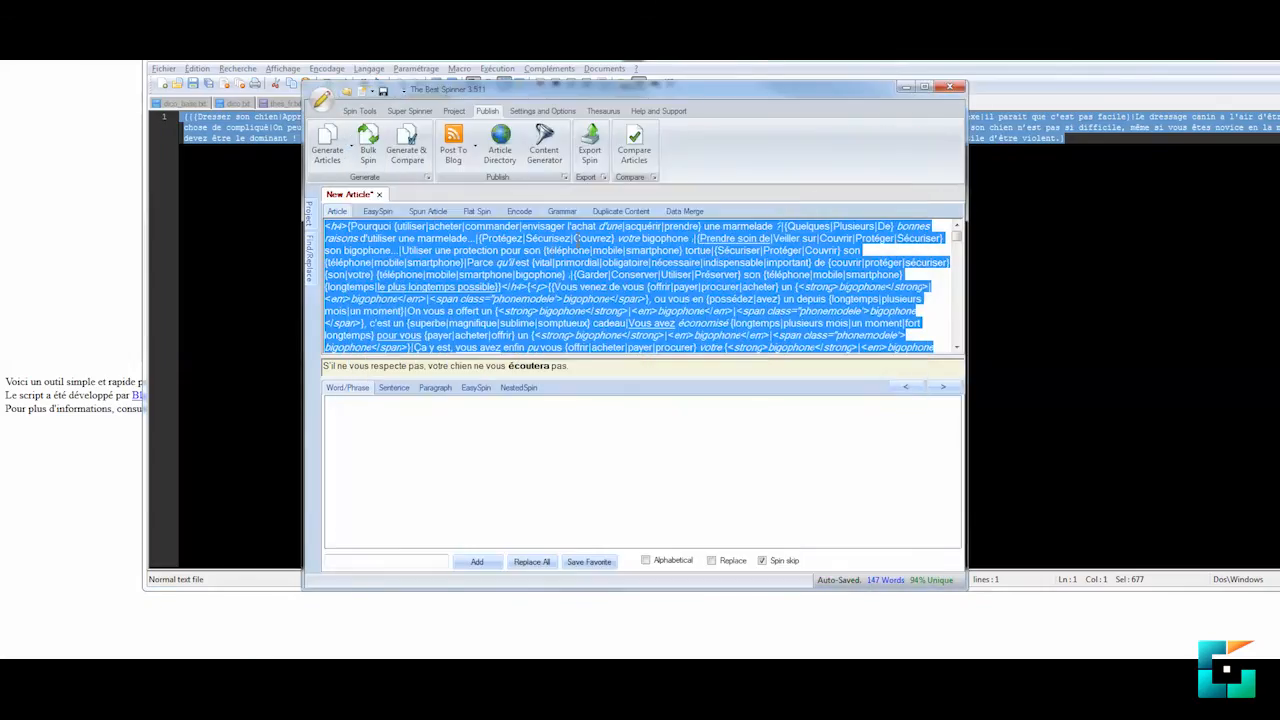
left_click(553, 251)
key("ctrl+a")
type("{{Dresser son chien|Apprendre des tours à son {chien|chiot|molosse|roquet|clebs}}, {cela paraît a priori une tâche {compliquée|complexe}|Ca a l'air d'être très complexe|Il parait que c'est pas facile}|Le dressage canin a l'air d'être quelque chose de compliqué|On peut penser que c'est très compliquer de dresser son chien|Un chien doit être dressé, même si ça parait assez compliqué}. Pourtant, bien éduquer son chien n'est pas si difficile, même si vous êtes novice en la matière. Vous devez être le dominant ! Voici l'une des règles de base en matière de dressage canin : S'il ne vous respecte pas, votre chien ne vous écoutera pas. Pour ce faire, inutile d'être violent.}")
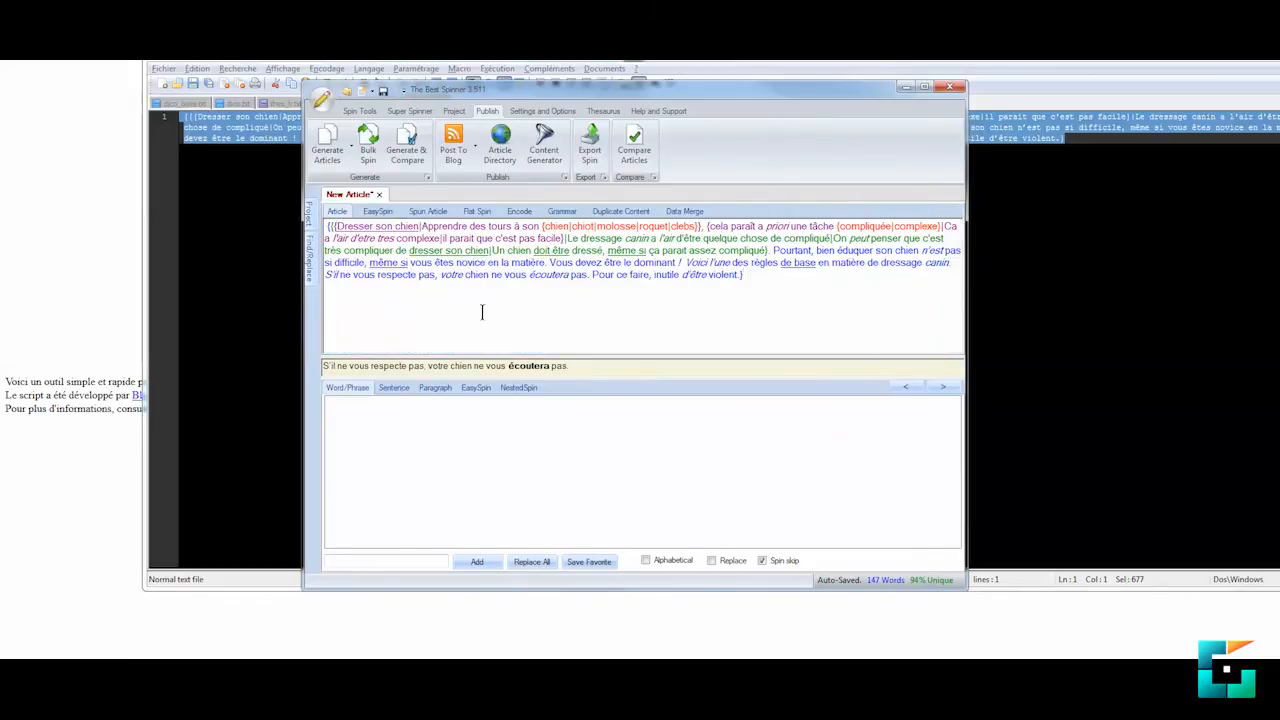
left_click(467, 318)
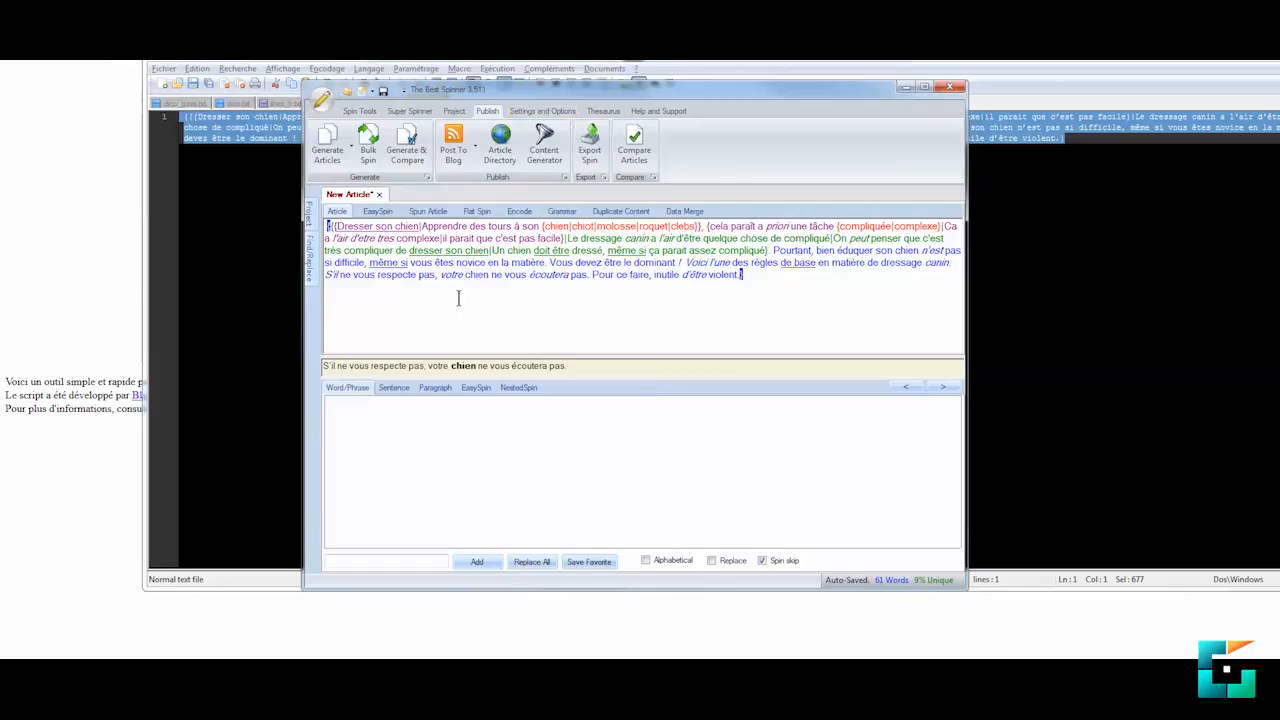
Look at the sentence-level and paragraph-level alternatives for the article, and return to the word-level alternatives
left_click(394, 389)
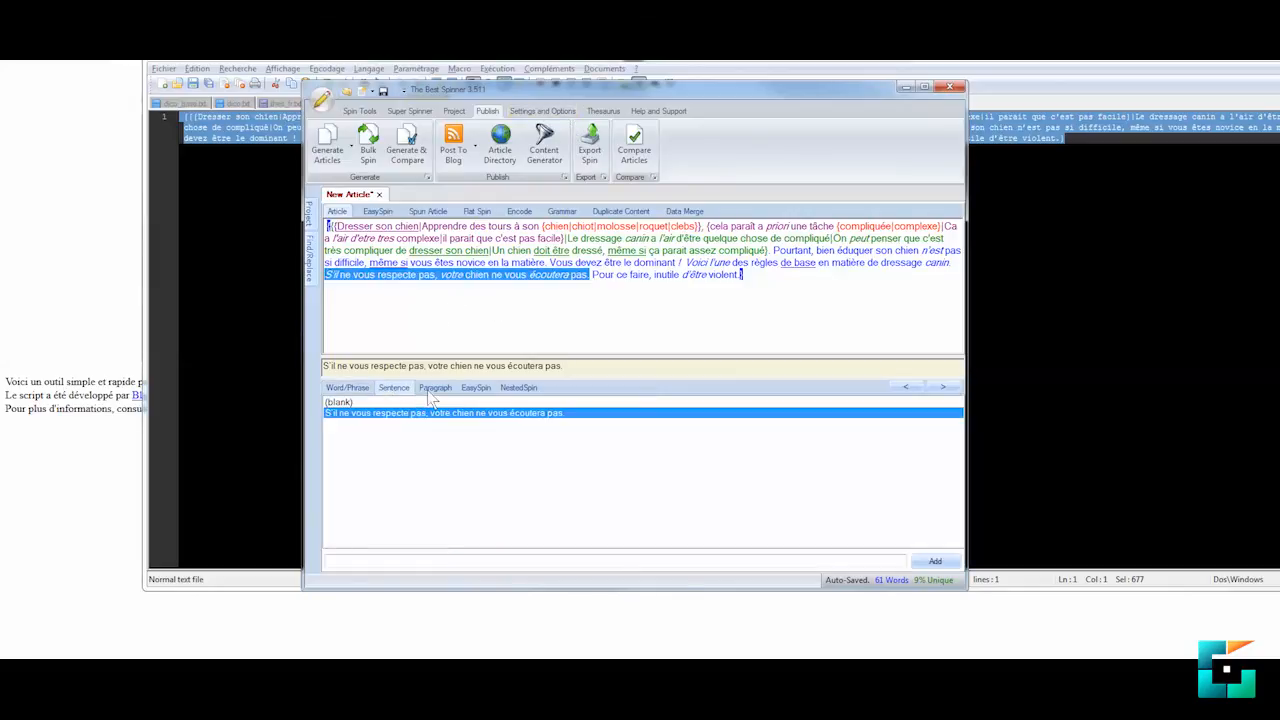
left_click(432, 390)
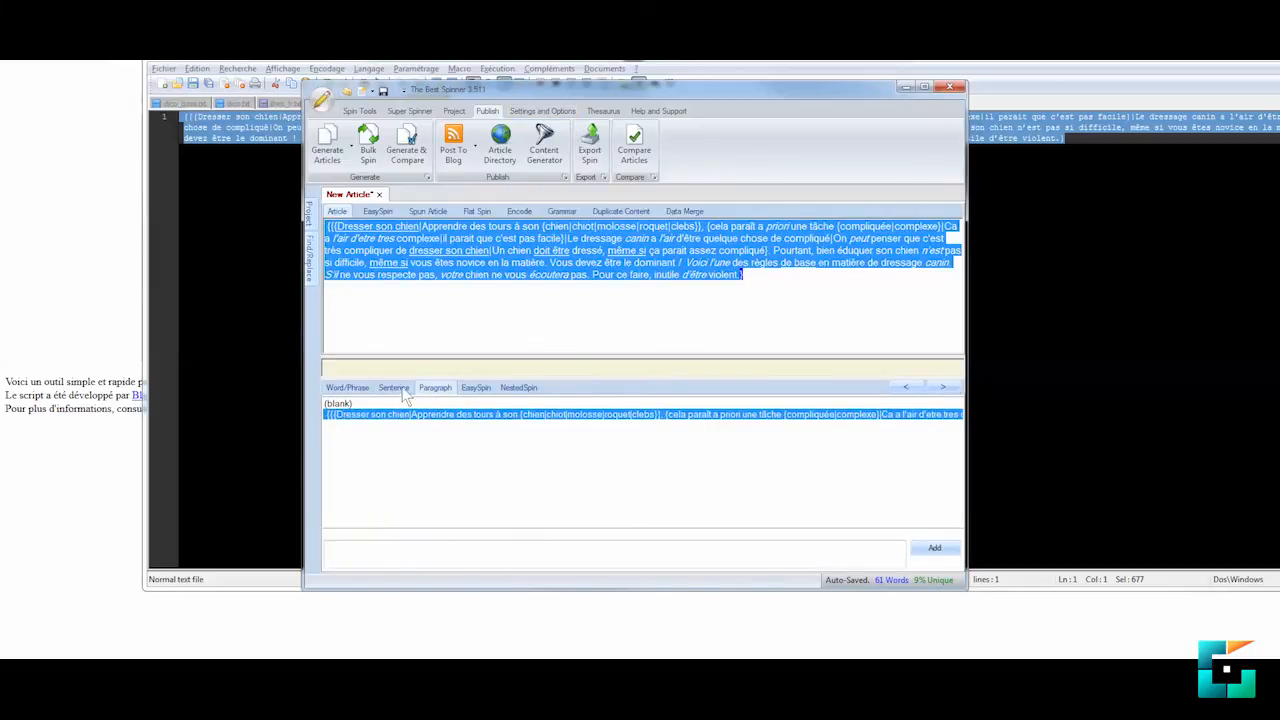
left_click(400, 388)
left_click(433, 388)
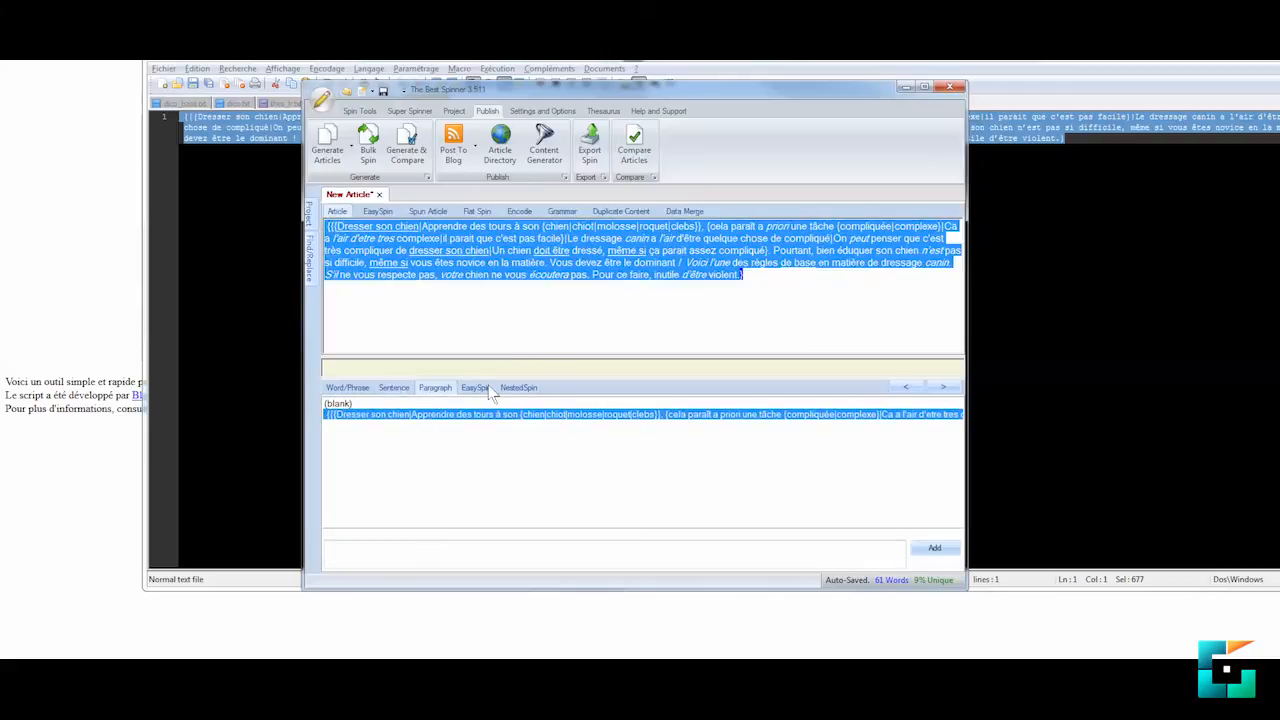
left_click(360, 390)
left_click(589, 262)
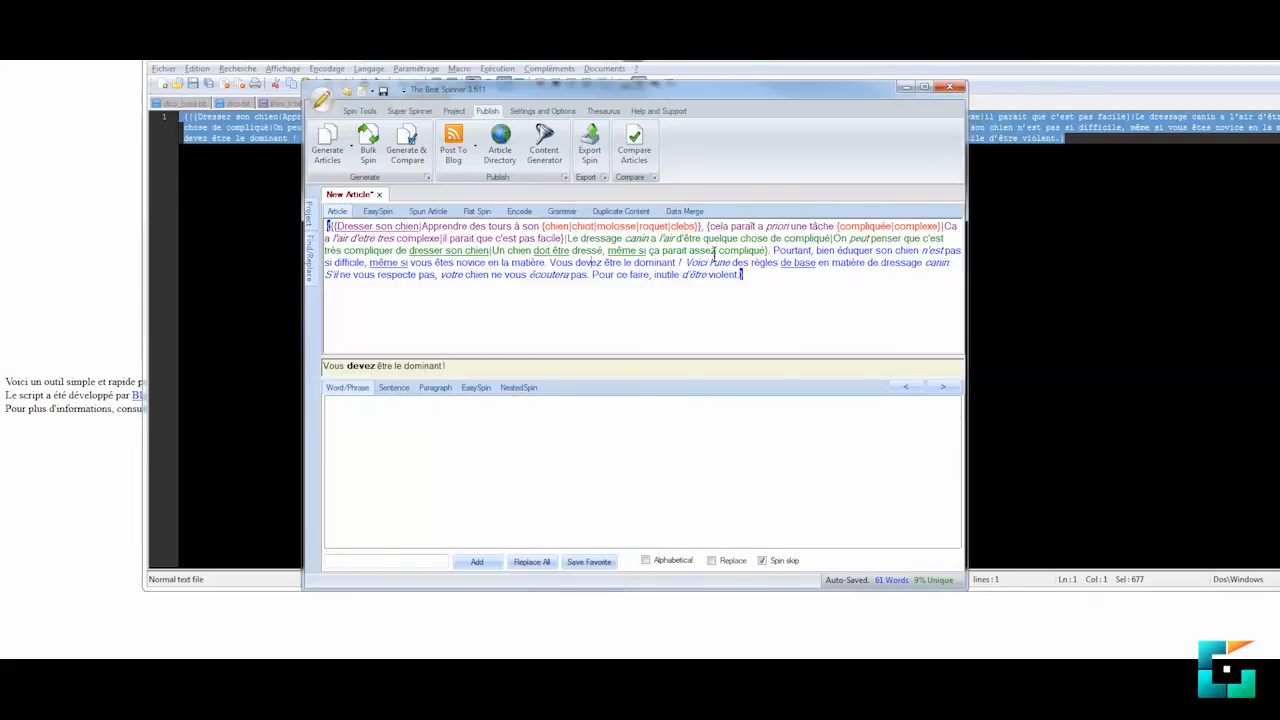
Look up the suggested synonyms for the words "Voici", "règles" and "écoutera" in the article
double_click(691, 262)
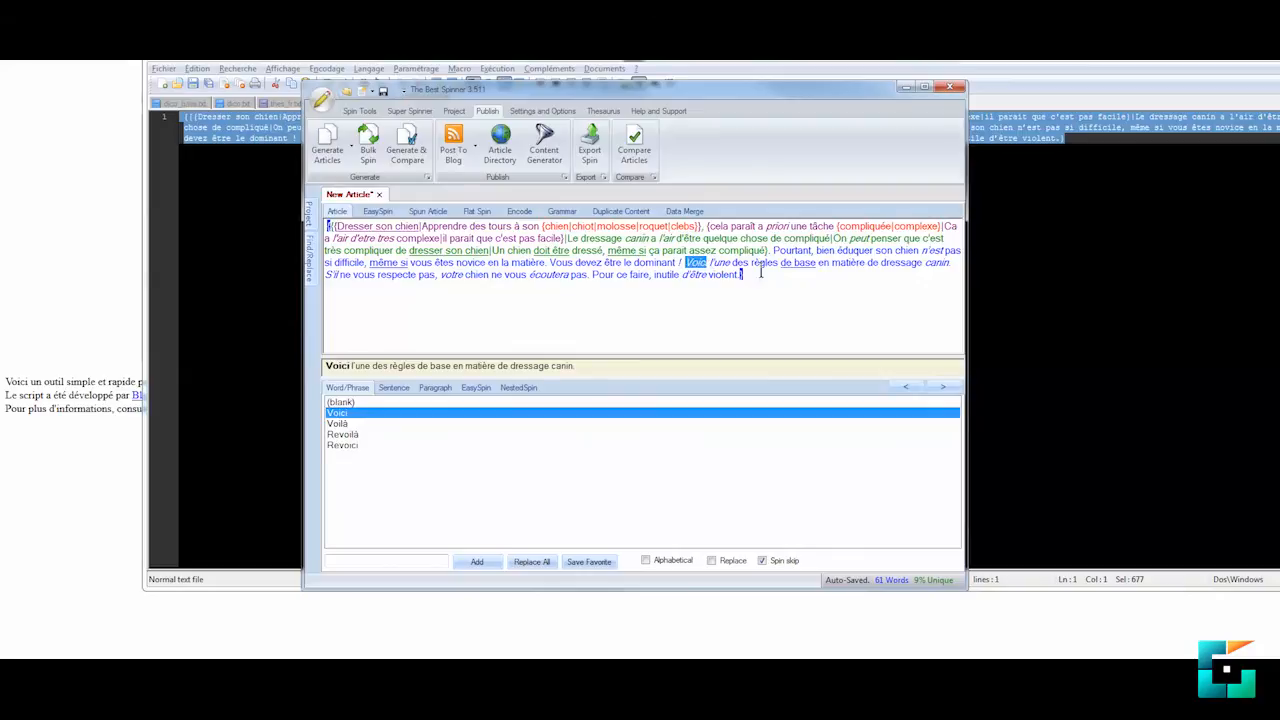
double_click(762, 262)
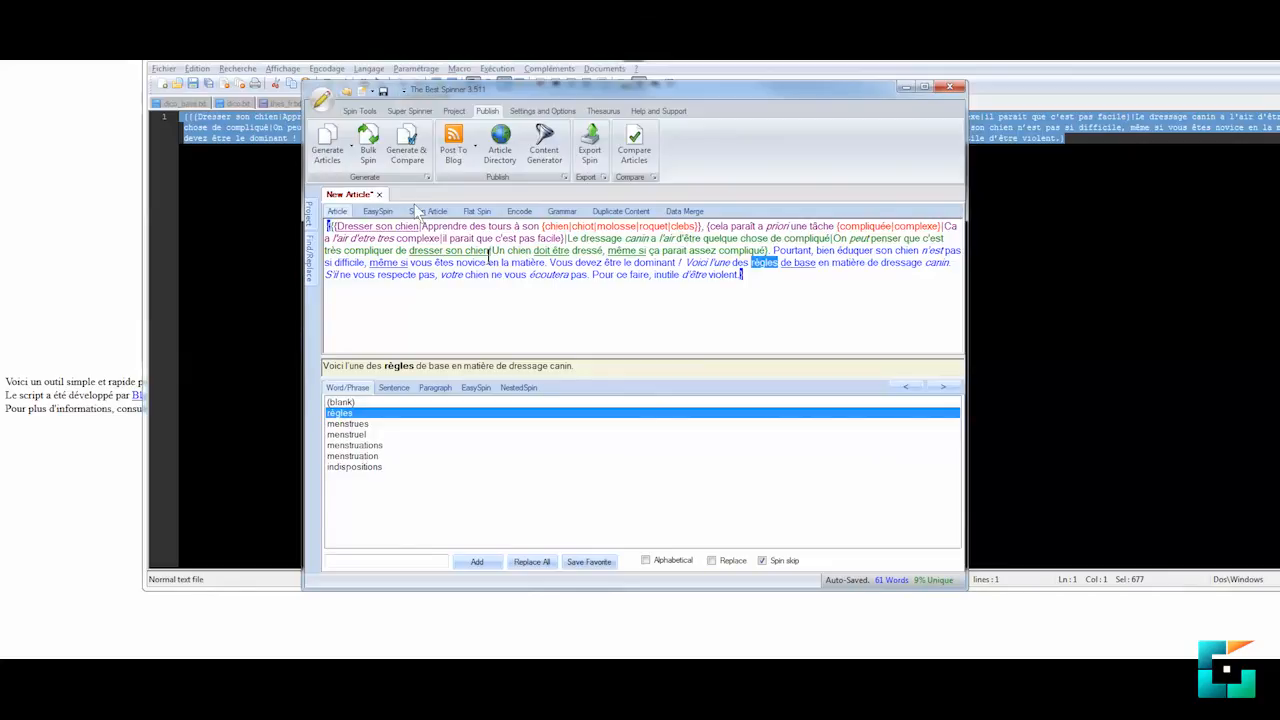
double_click(548, 274)
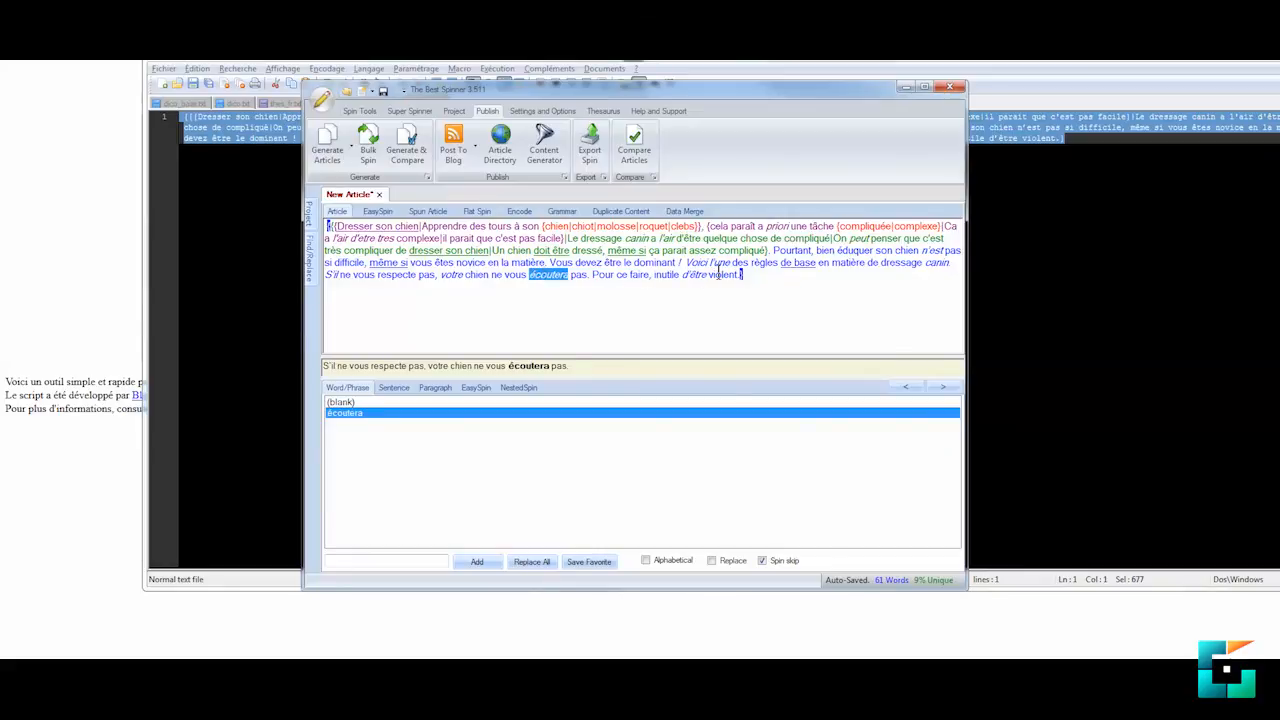
Spin the word "violent" with the synonyms terrible, torrentiel, vaillant, véhément, venimeux and vif
double_click(722, 274)
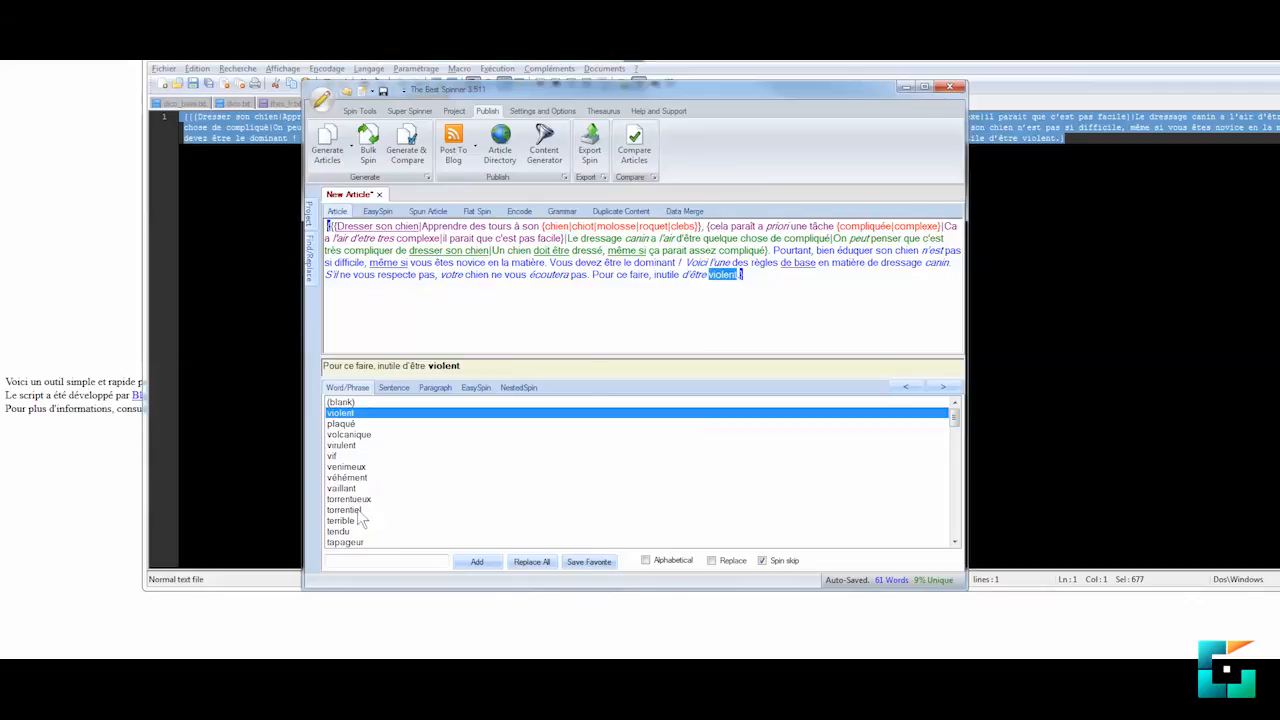
left_click(355, 520)
left_click(358, 509)
left_click(364, 488)
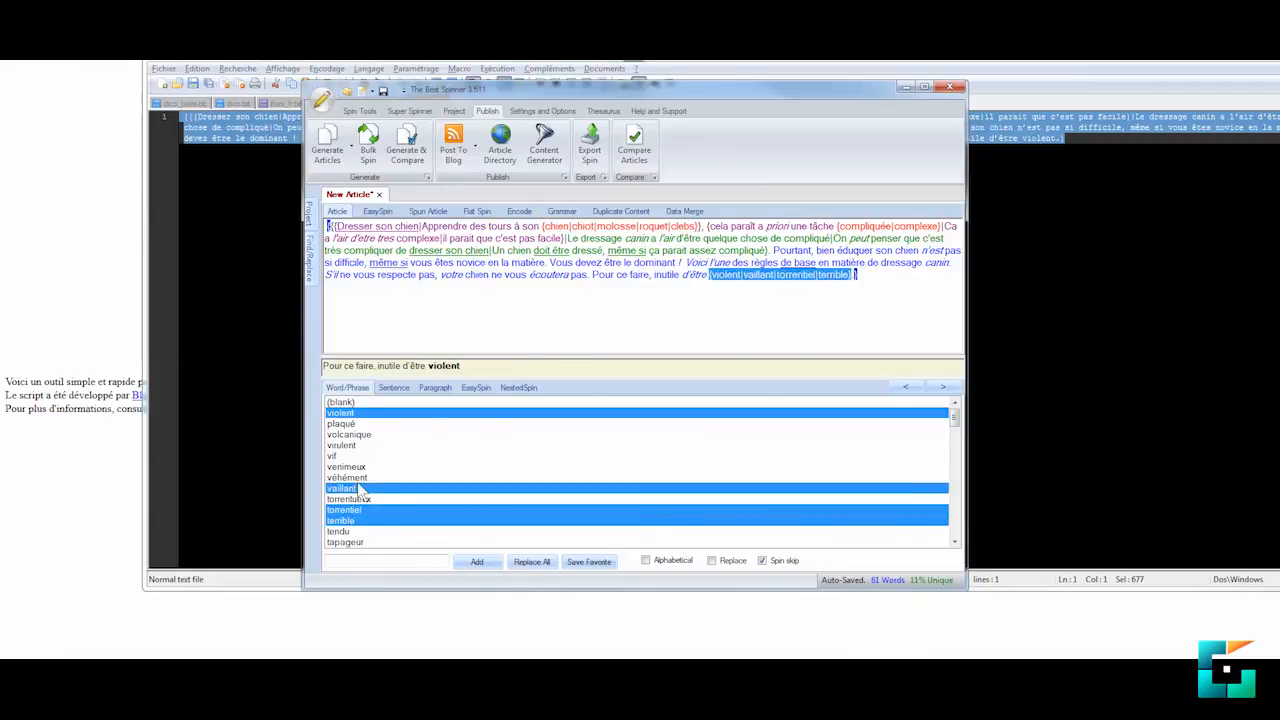
left_click(358, 478)
left_click(352, 467)
left_click(348, 457)
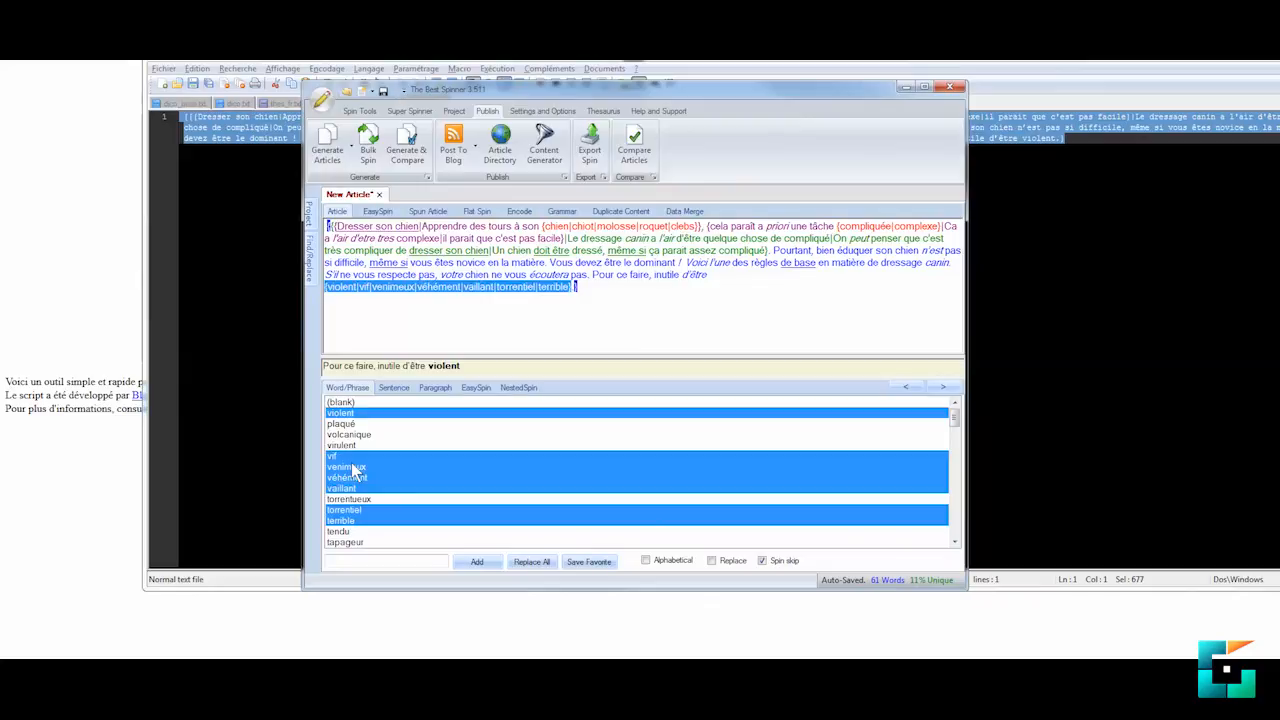
Reduce the alternatives for "violent" to terrible, and add the synonyms sanguinaire and provocant
left_click(345, 521)
scroll(367, 498, "down", 2)
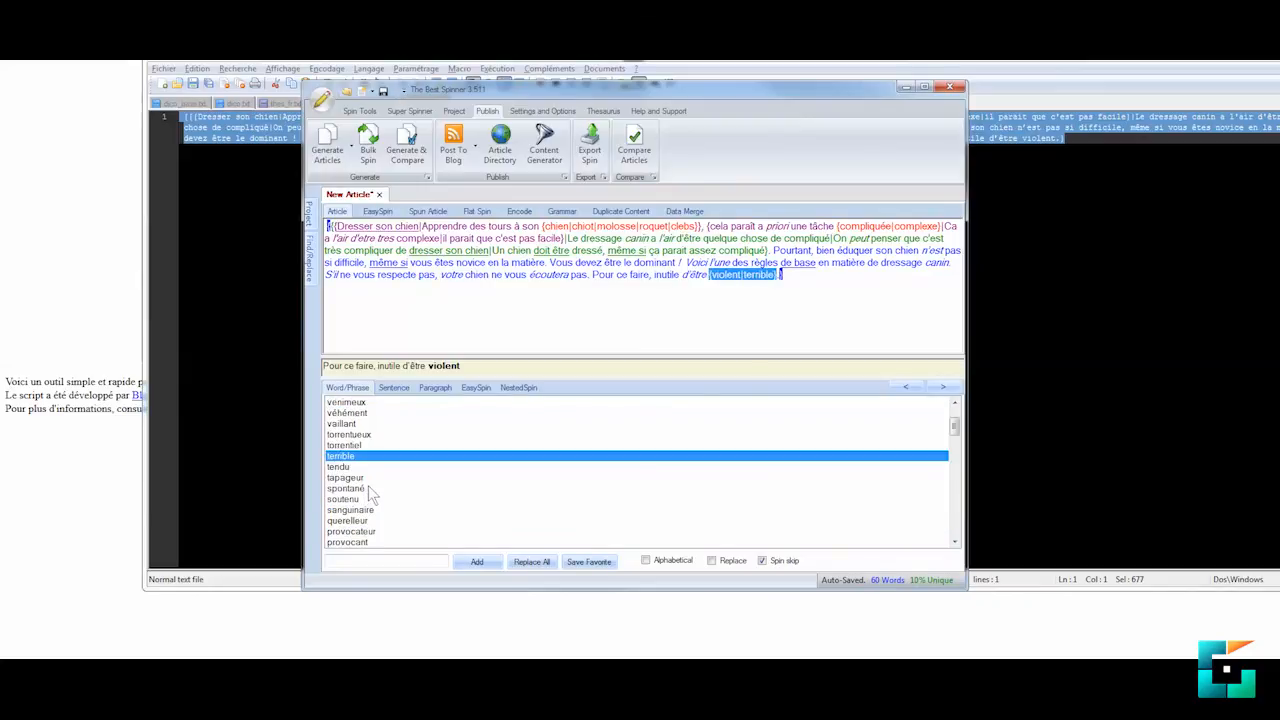
scroll(368, 490, "down", 1)
left_click(369, 479)
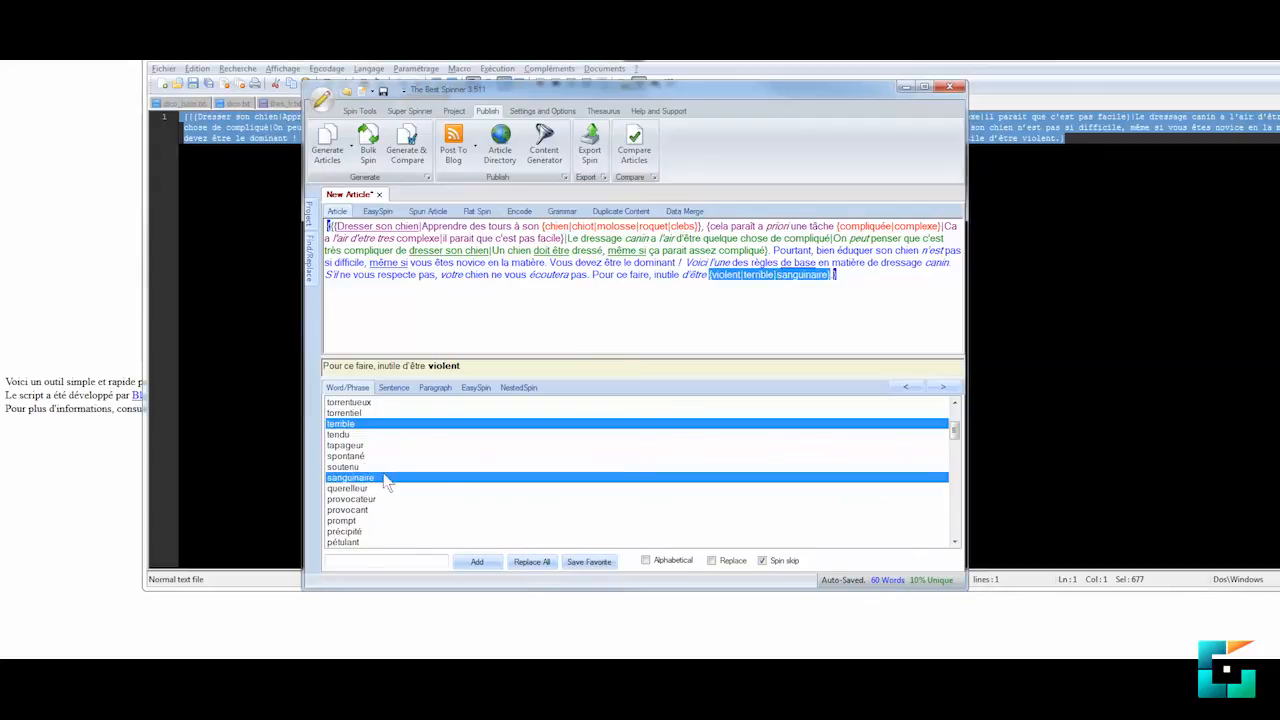
left_click(360, 511)
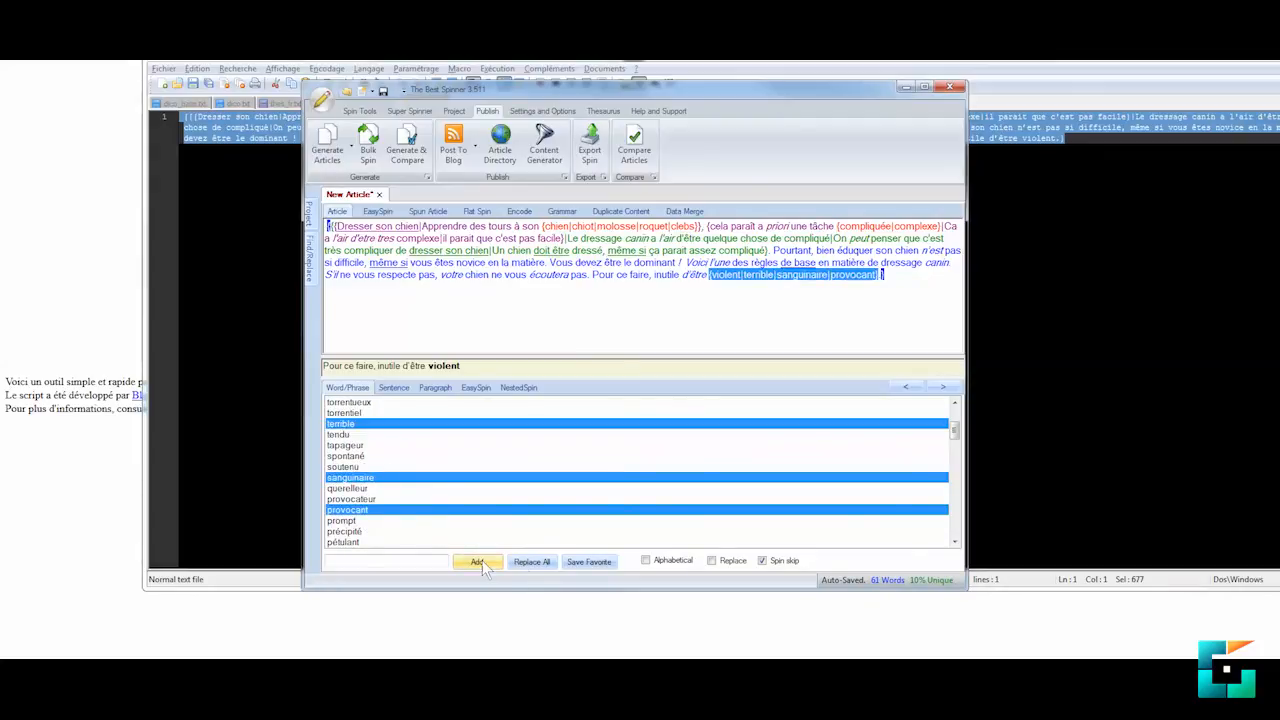
Step word by word from "dominant" through the sentence "Voici l'une des règles de base", reviewing each word's synonyms
double_click(658, 264)
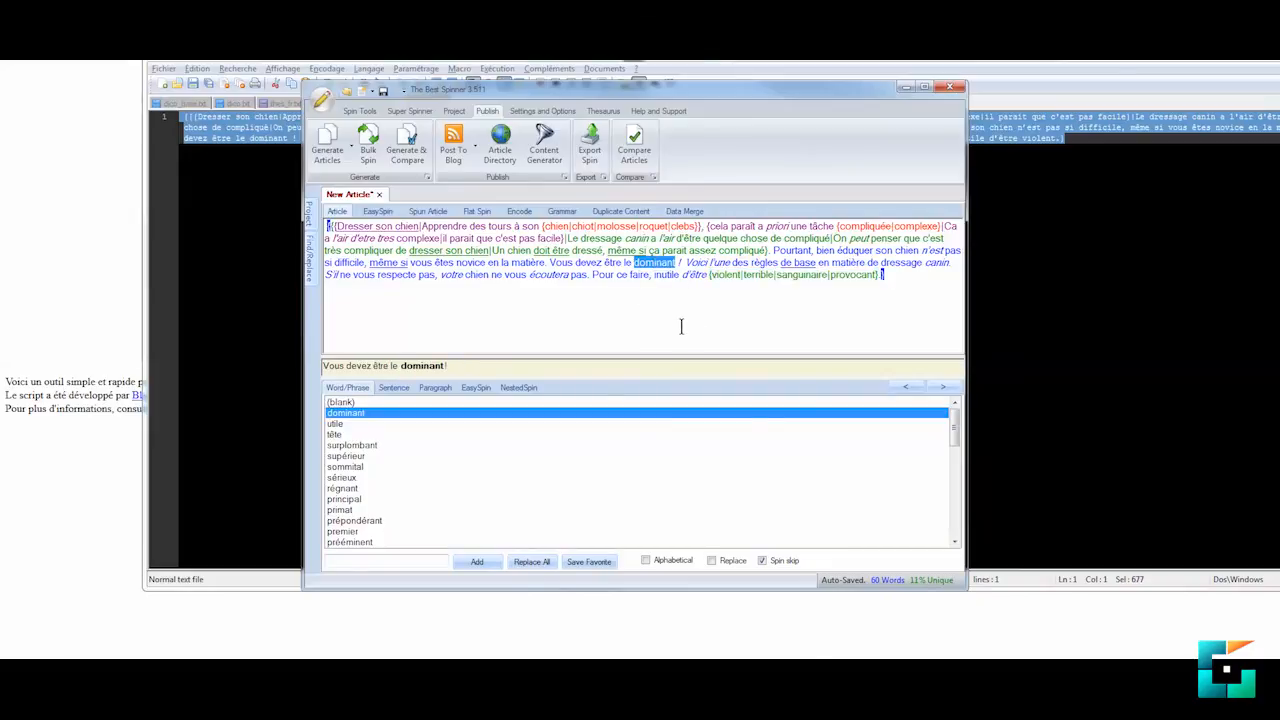
key("Right")
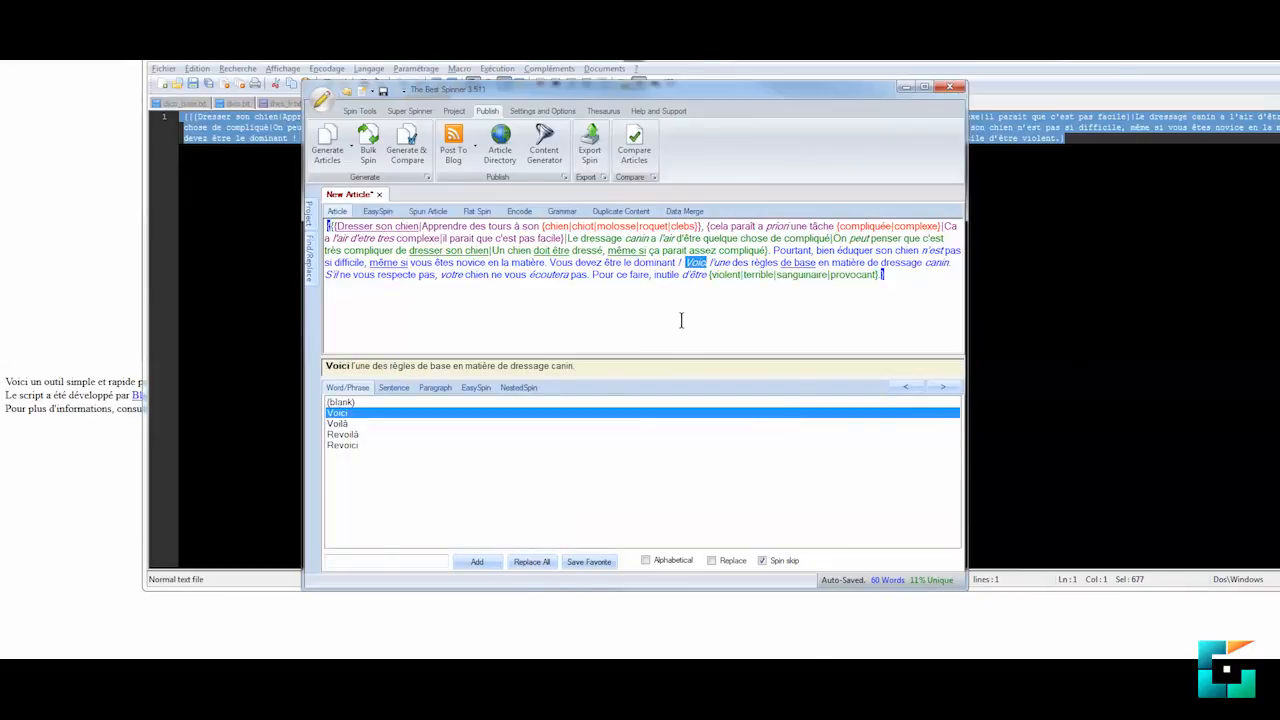
key("Right")
key("Right")
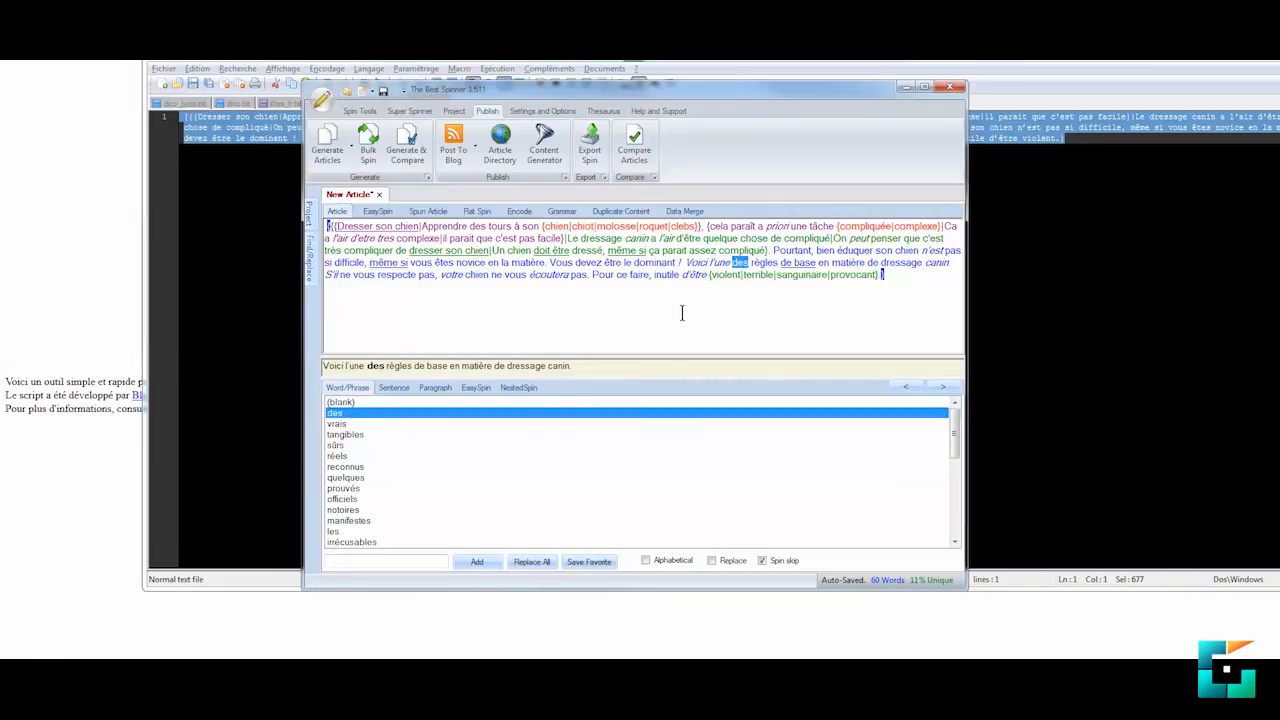
key("Right")
key("Right")
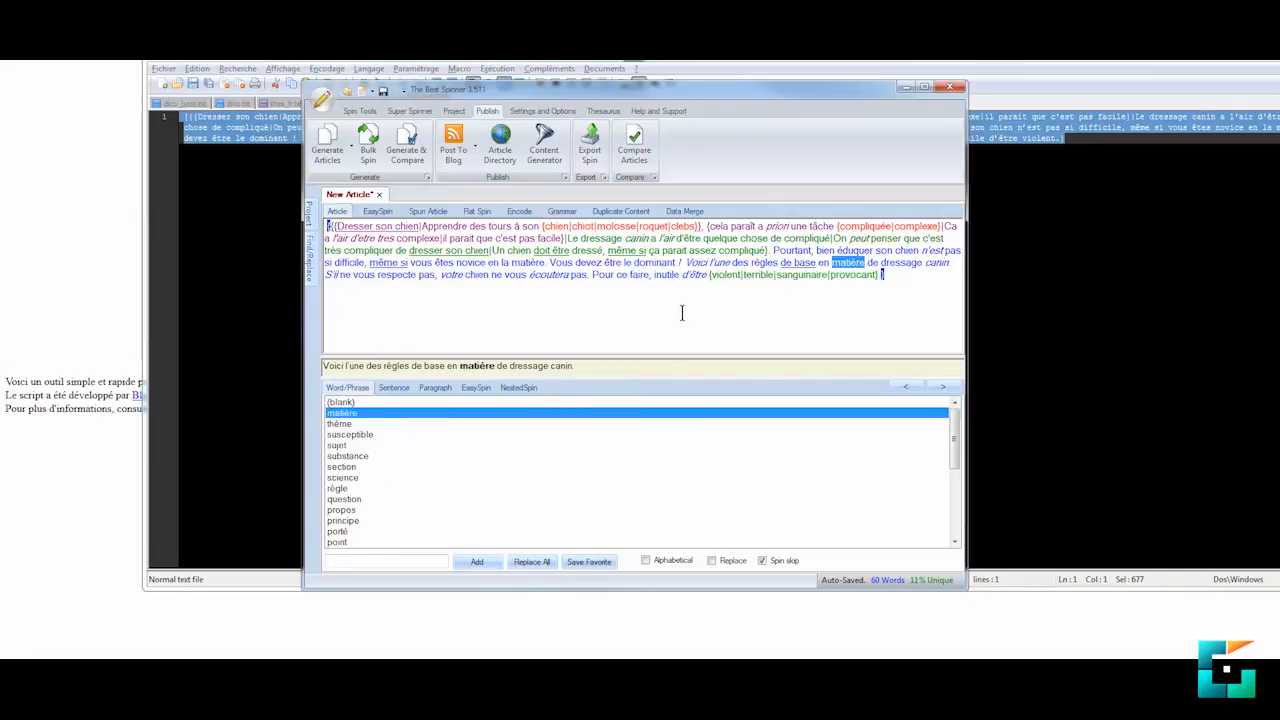
key("Right")
key("Right")
Advance sentence by sentence to "Vous devez être le dominant !" and add the alternative sentence "Vous devez etre le chef de meute"
left_click(393, 387)
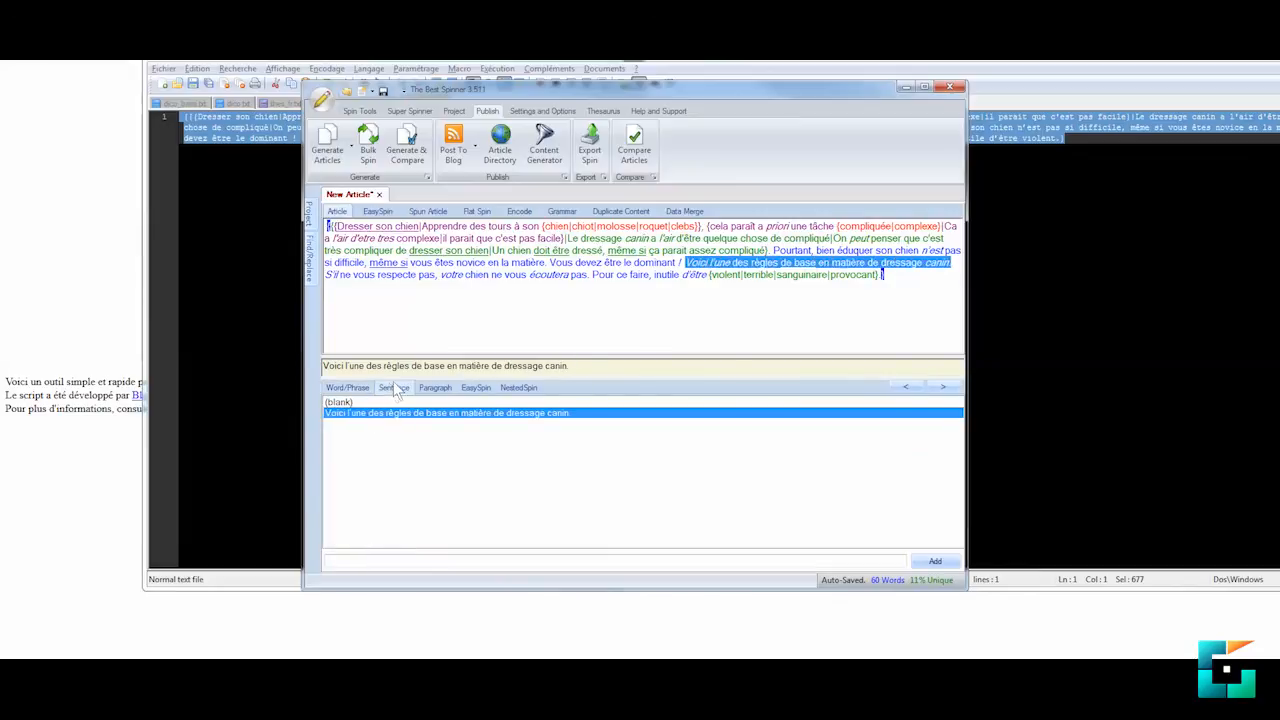
left_click(577, 238)
key("Right")
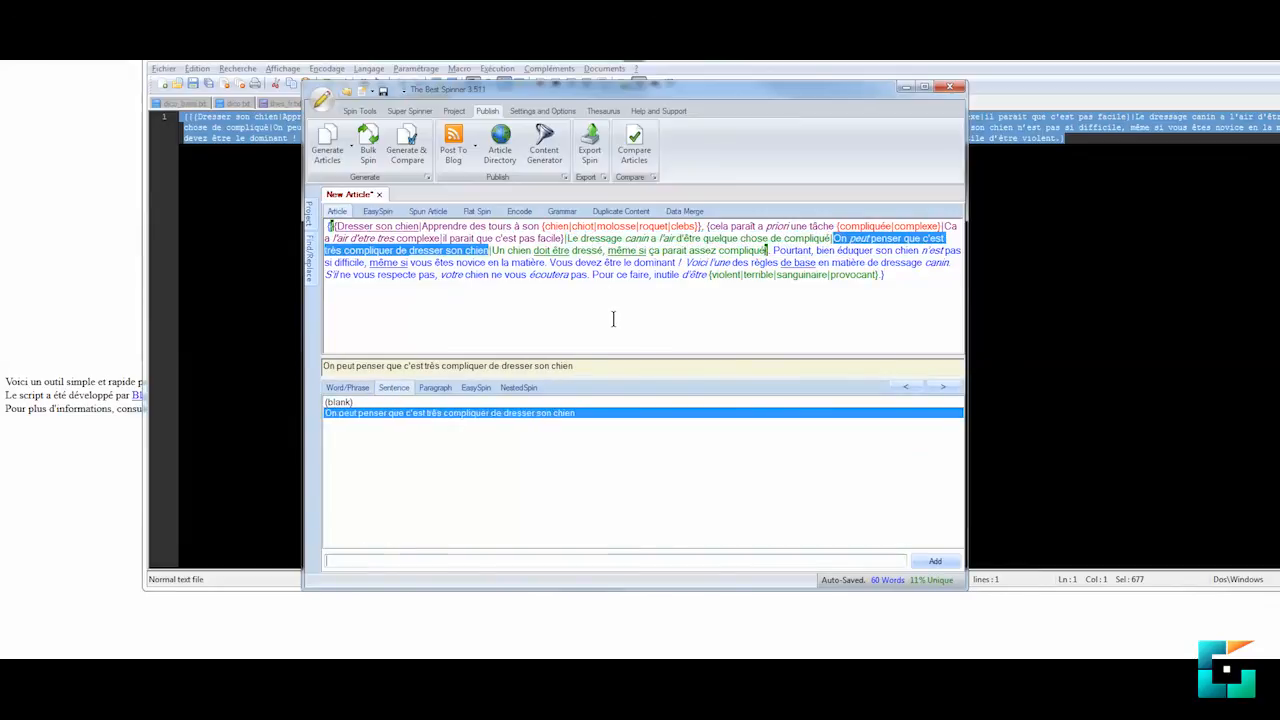
key("Right")
key("Right")
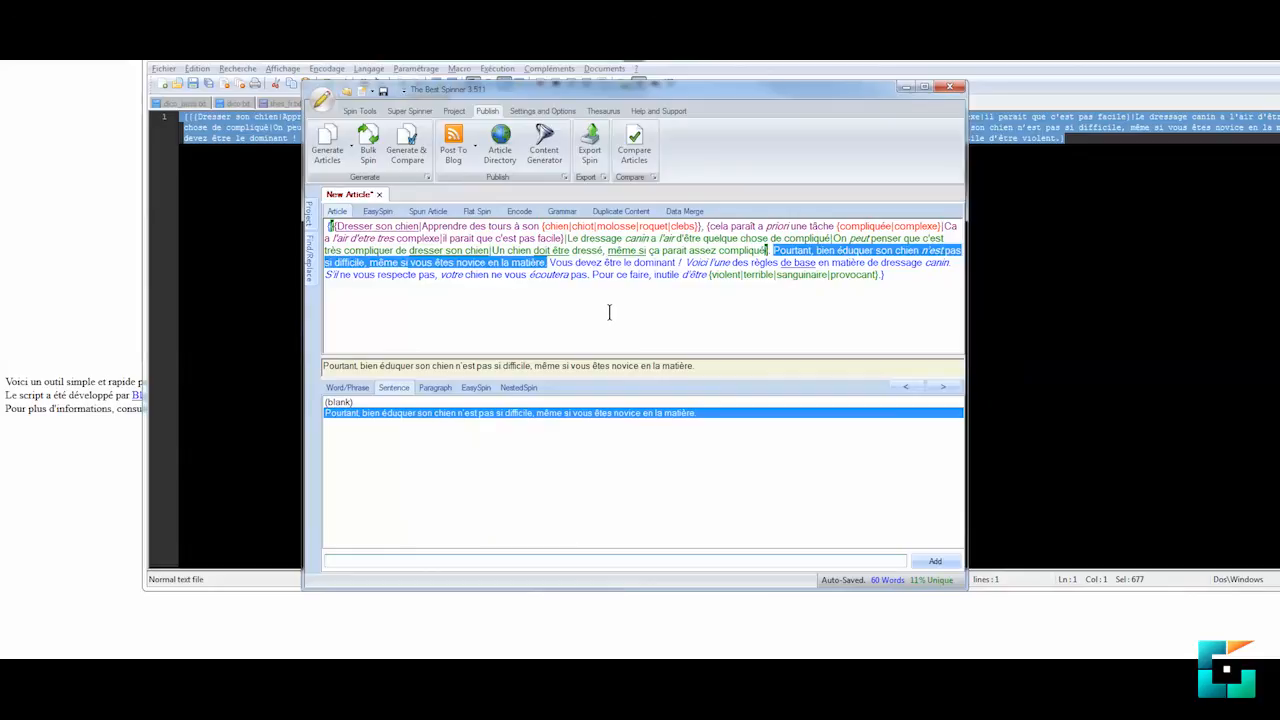
key("Right")
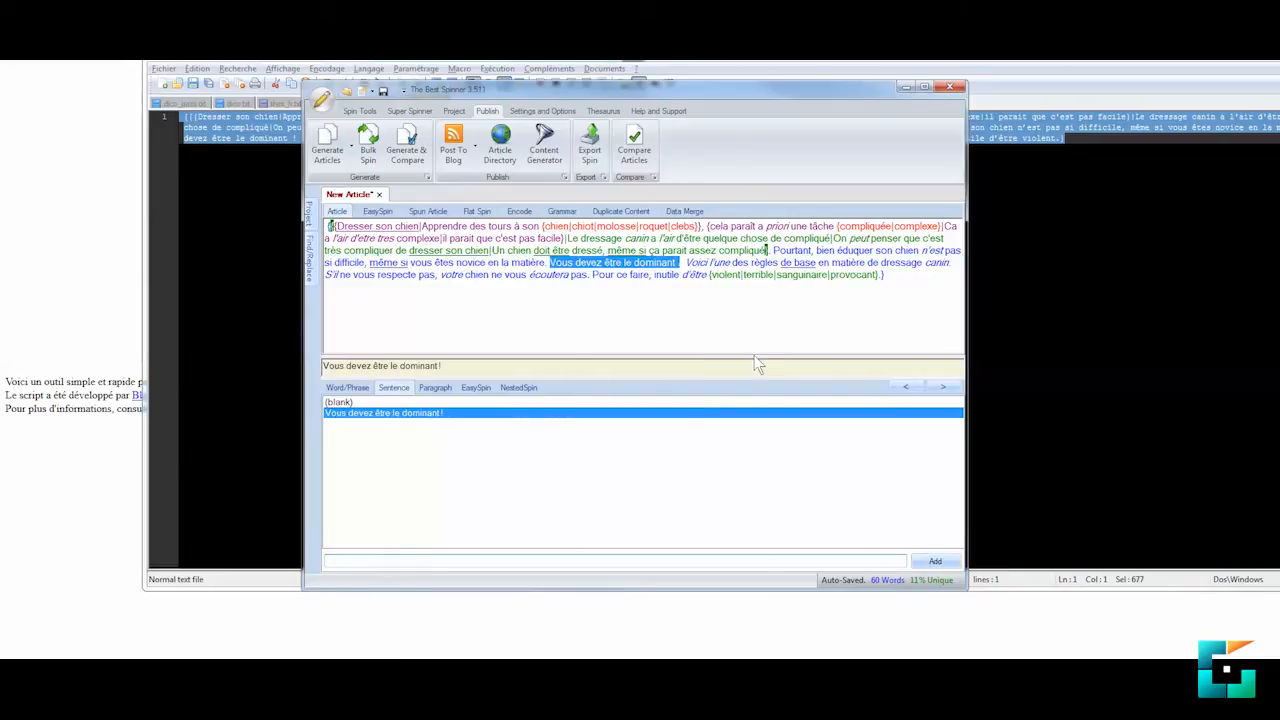
left_click(504, 557)
type("Vous devez etre le chef de meute")
key("Return")
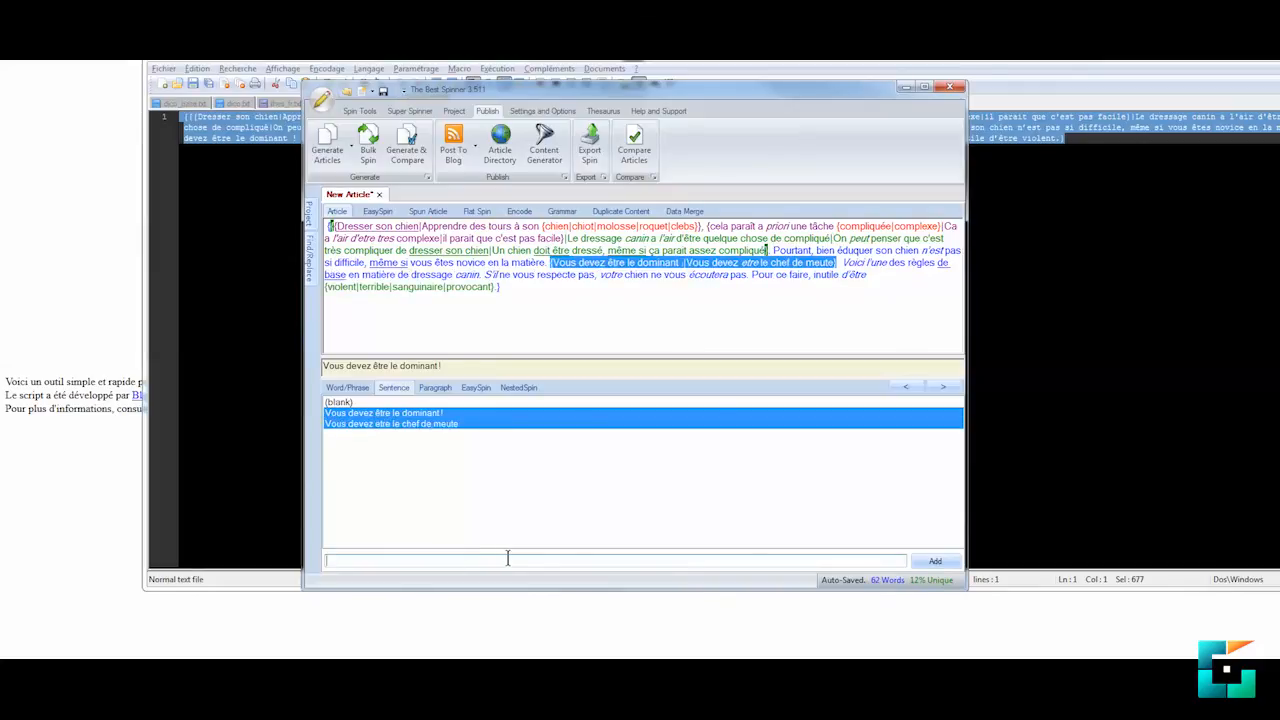
Check the sentence alternatives for "Voici l'une des règles de base en matière de dressage canin" and the word alternatives for "S'il"
left_click(473, 277)
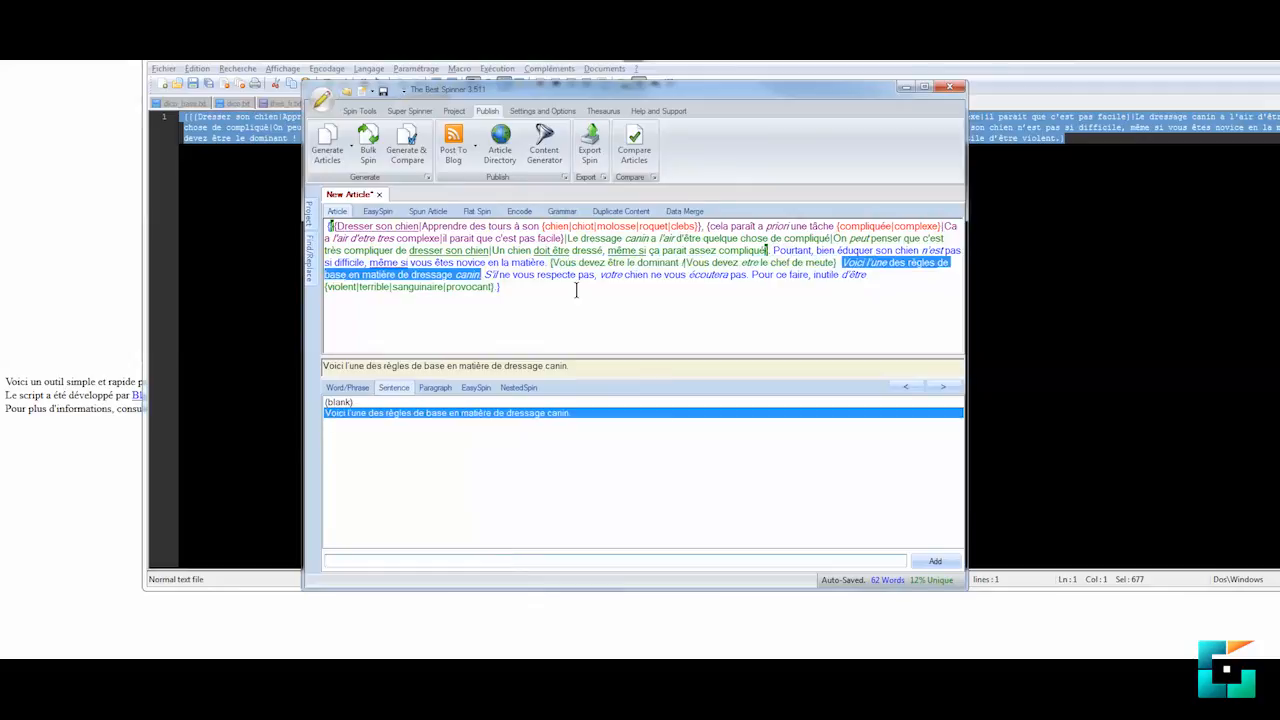
left_click(530, 277)
double_click(330, 412)
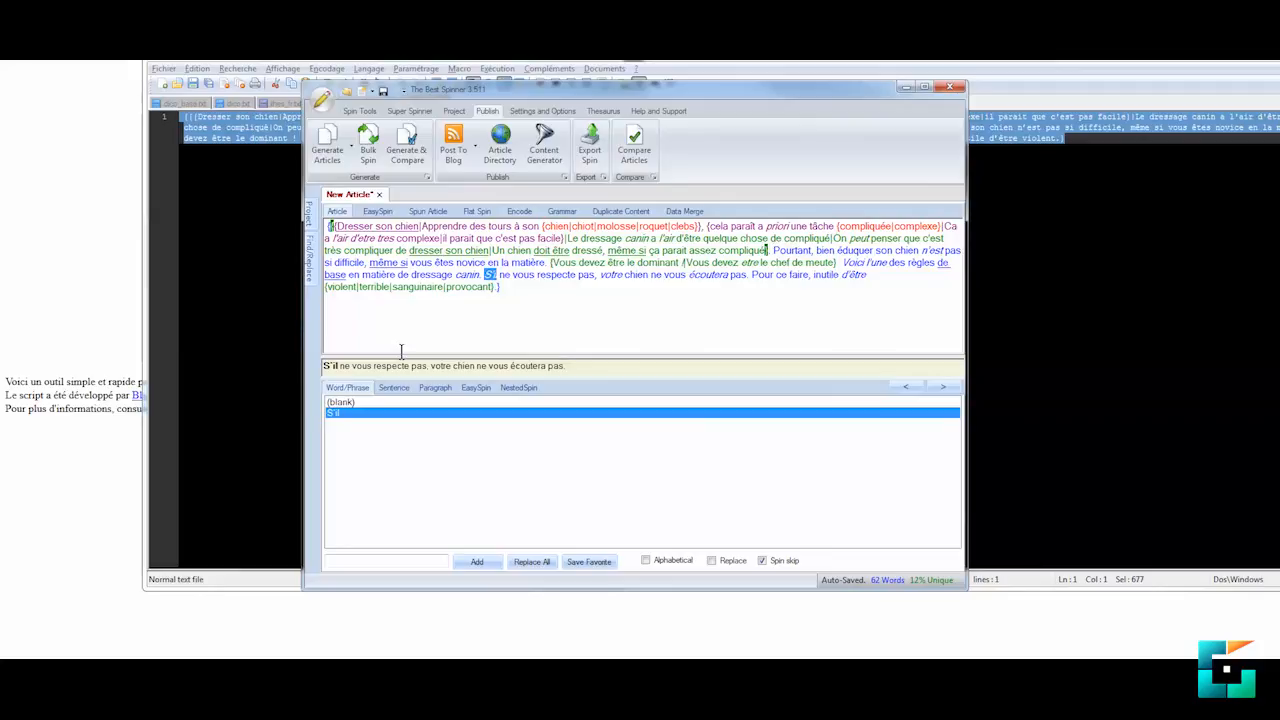
Open the spun version of the article as plain text and generate six new spins in a row
left_click(426, 212)
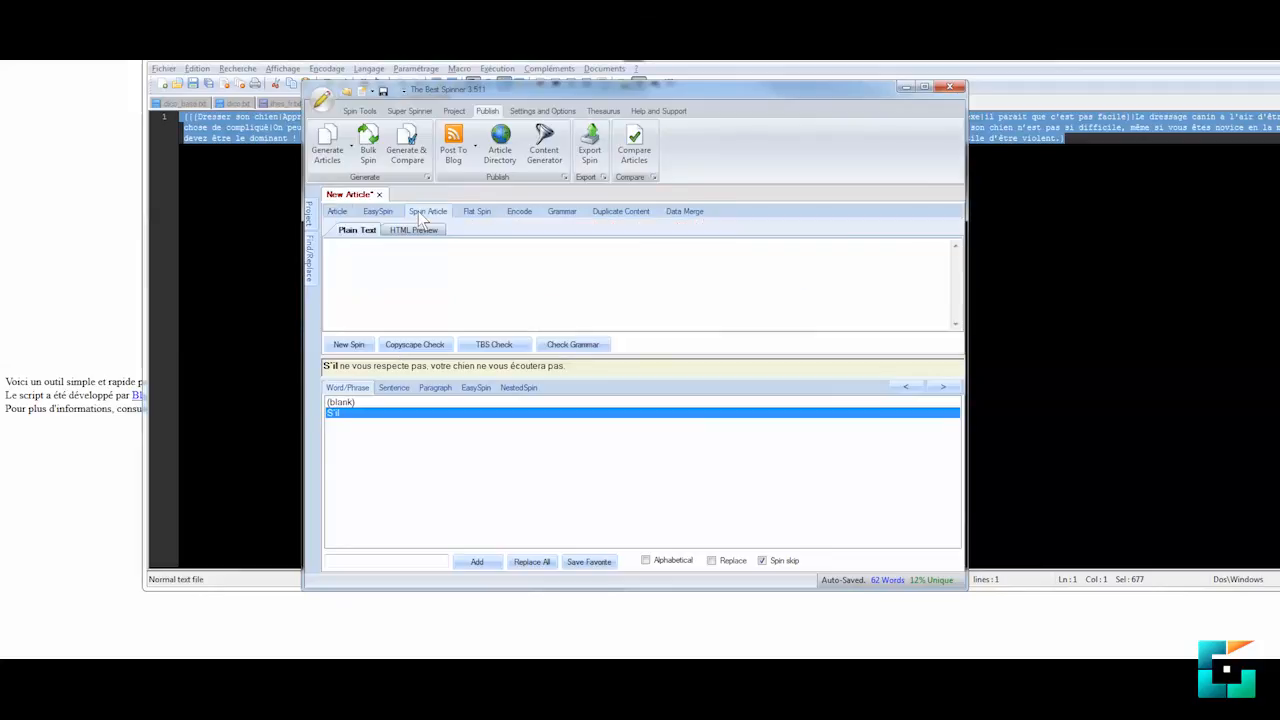
left_click(349, 344)
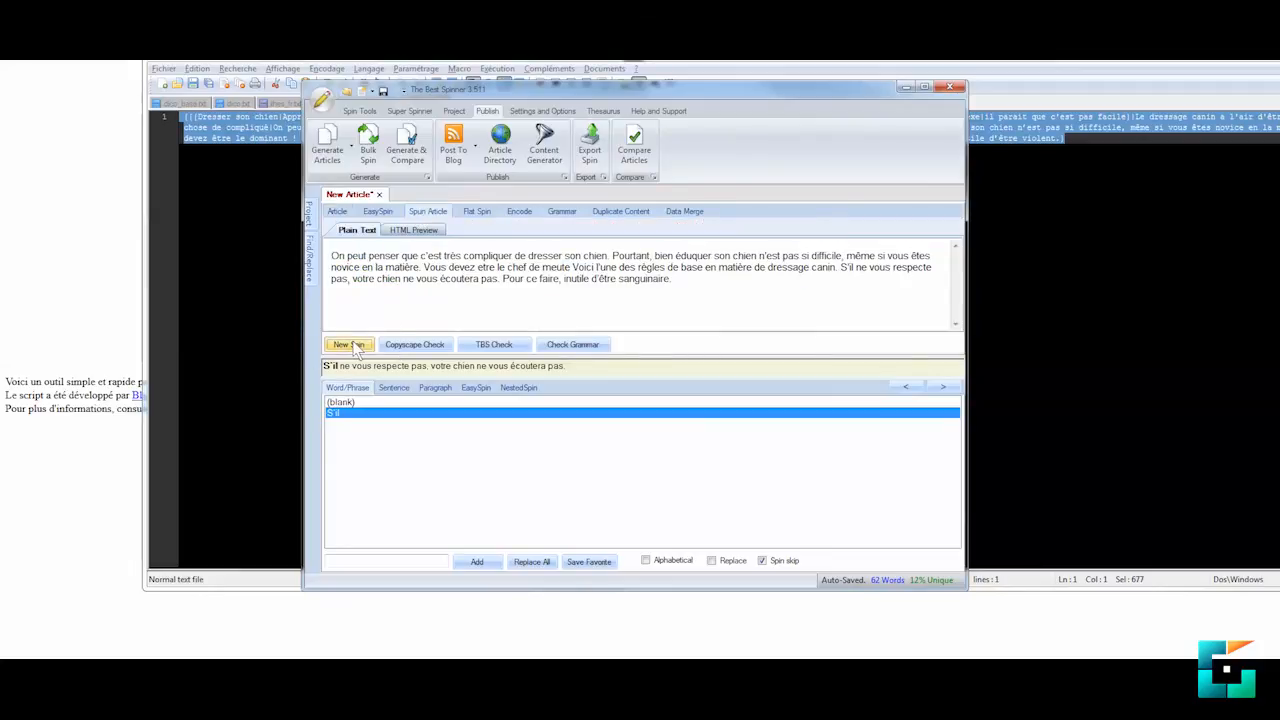
left_click(349, 344)
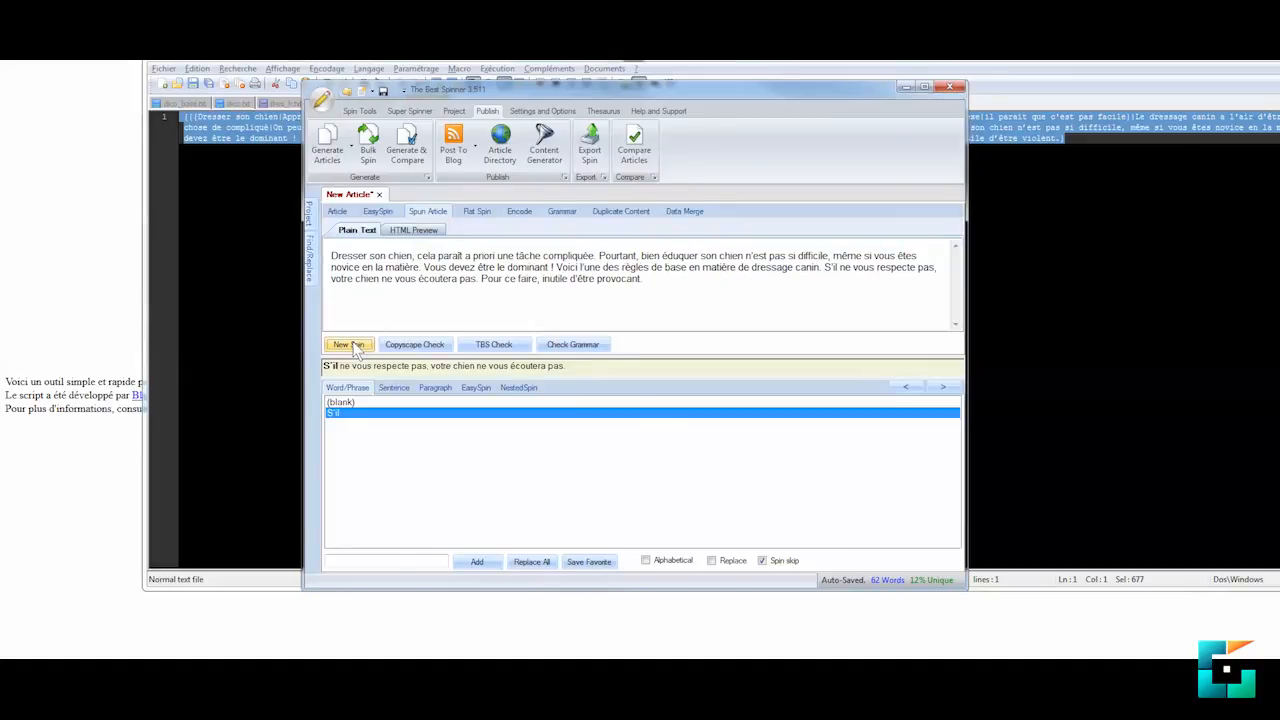
left_click(349, 344)
left_click(349, 344)
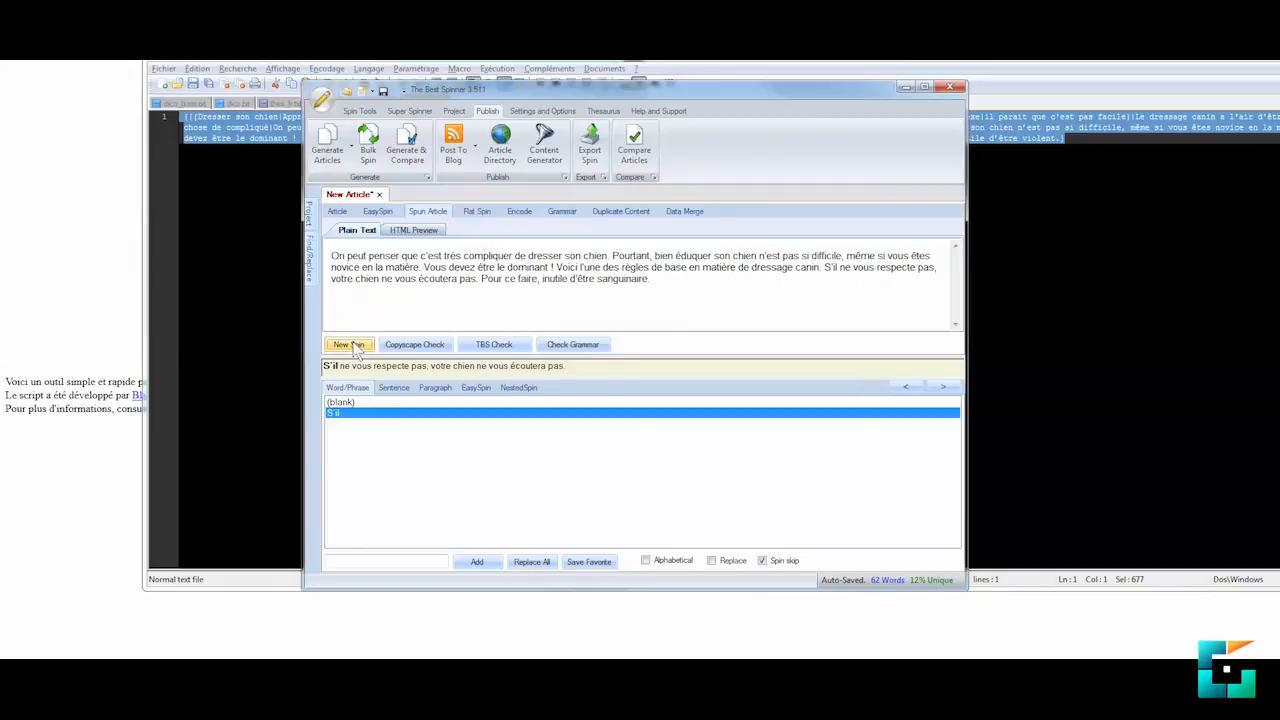
left_click(349, 344)
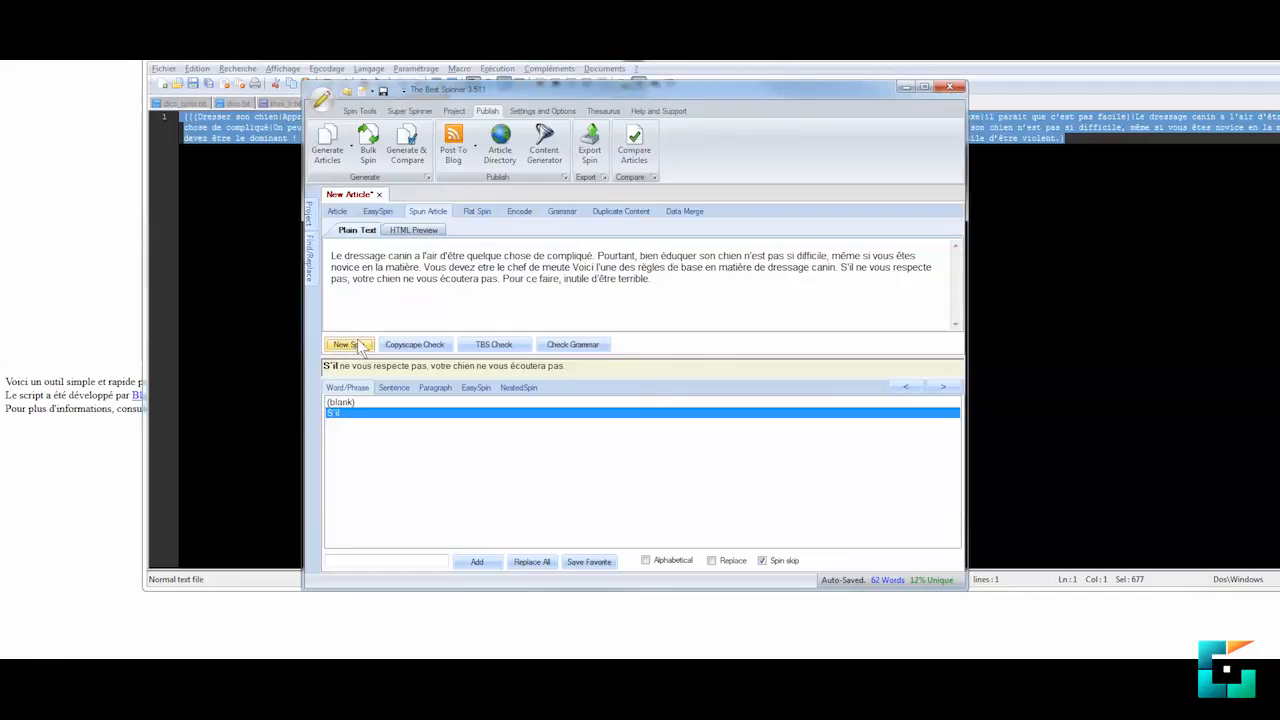
left_click(357, 346)
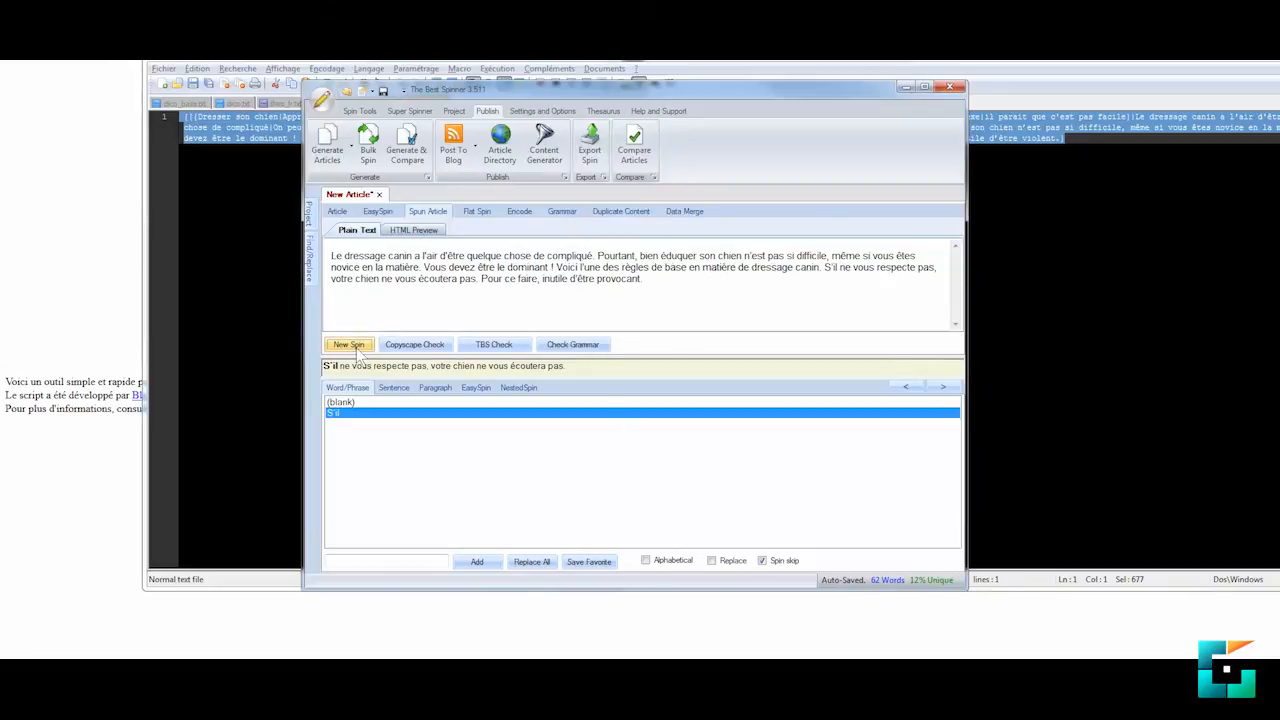